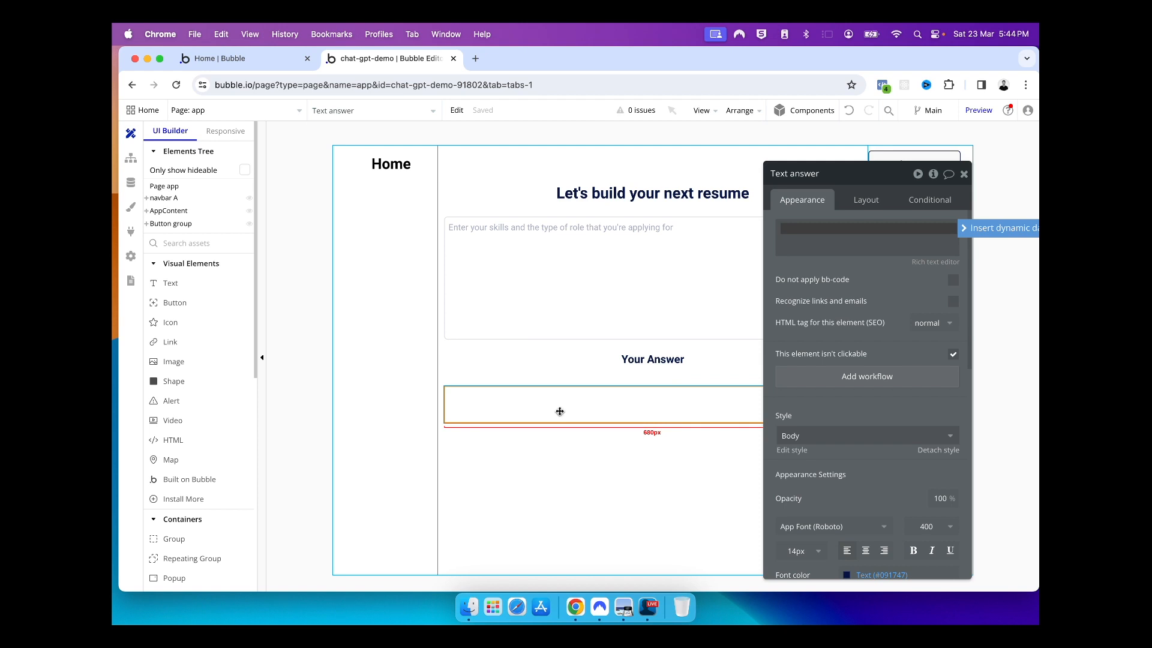
- Inspect the settings of the Send button and its containing group on the app page
left_click(487, 463)
left_click(360, 478)
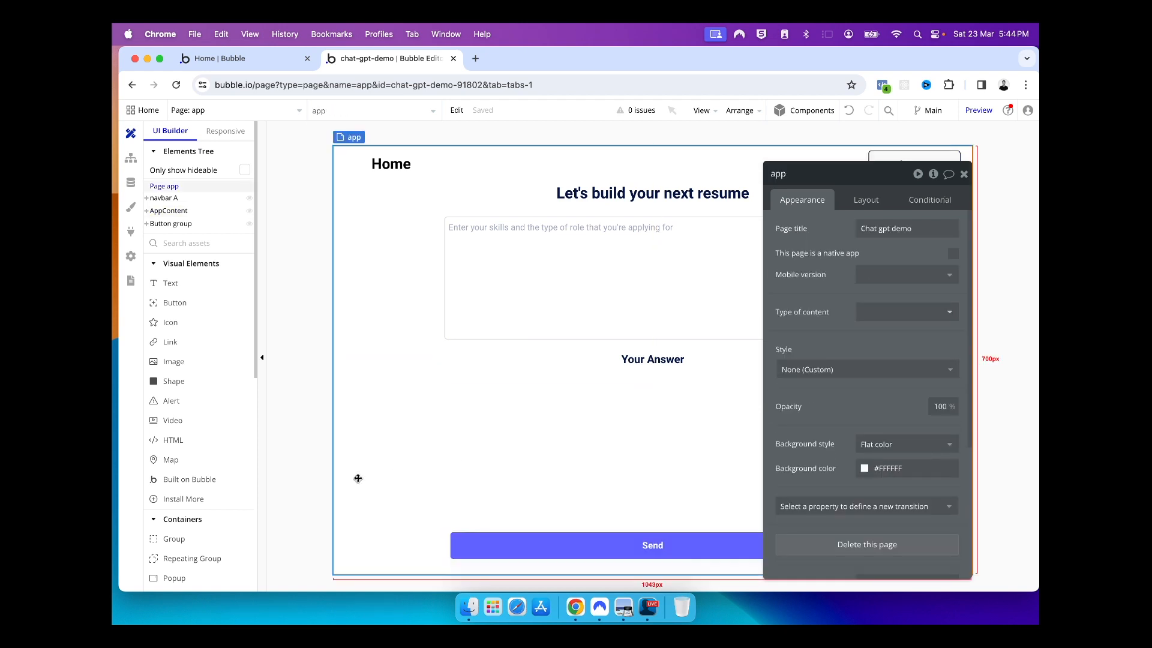
left_click(483, 549)
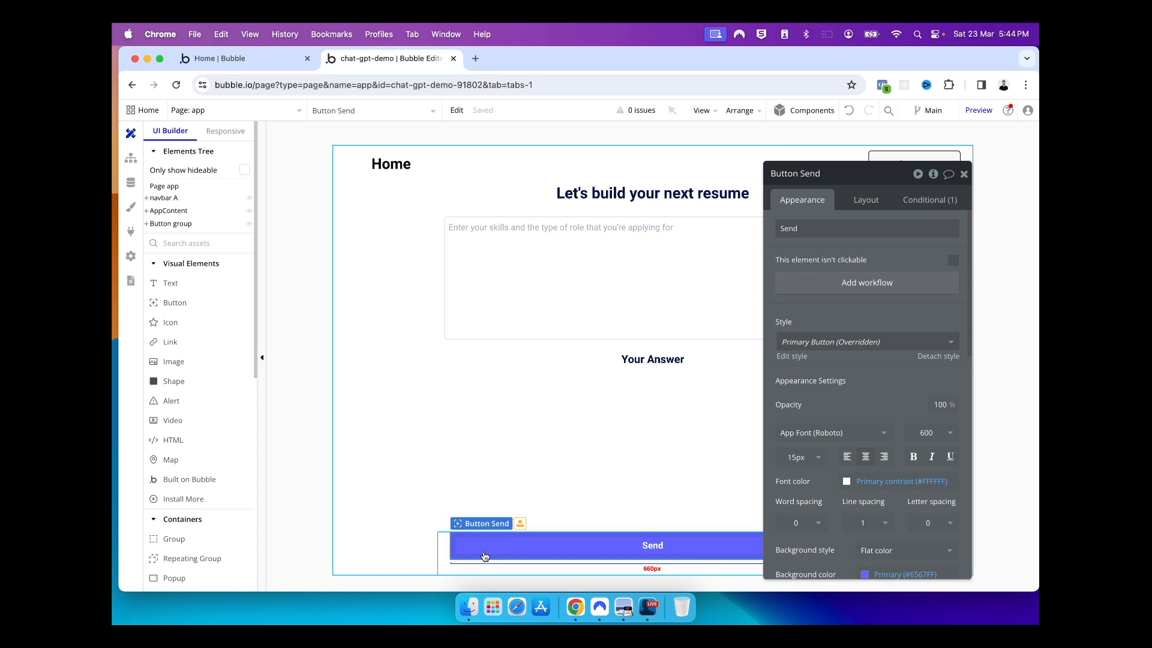
left_click(480, 567)
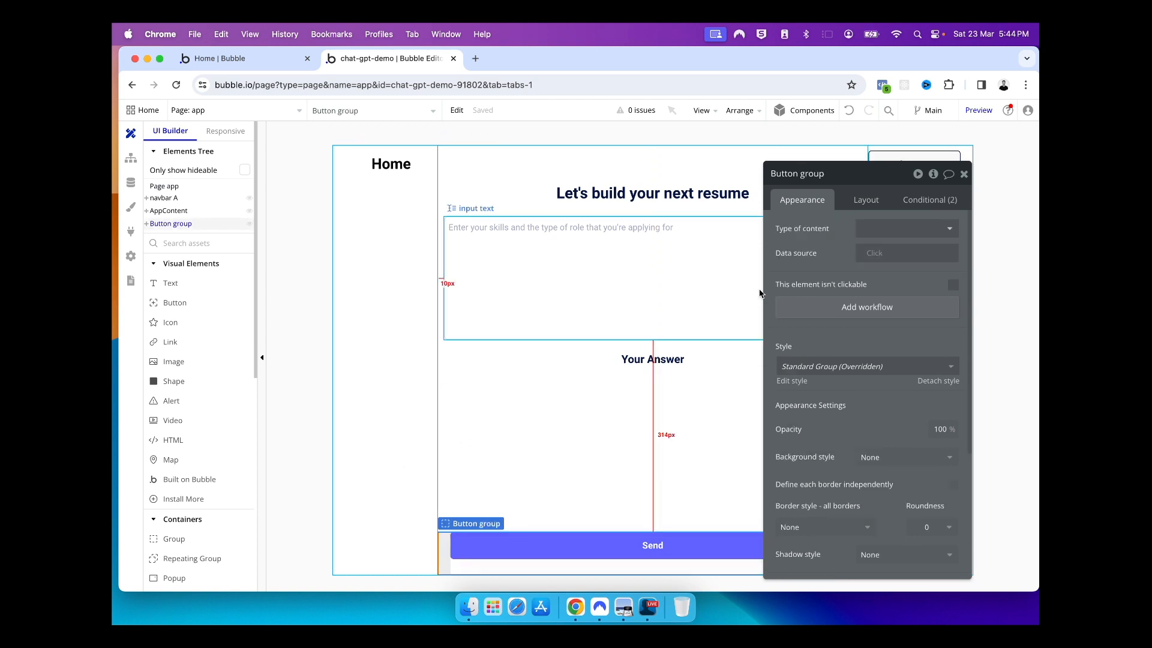
left_click(964, 174)
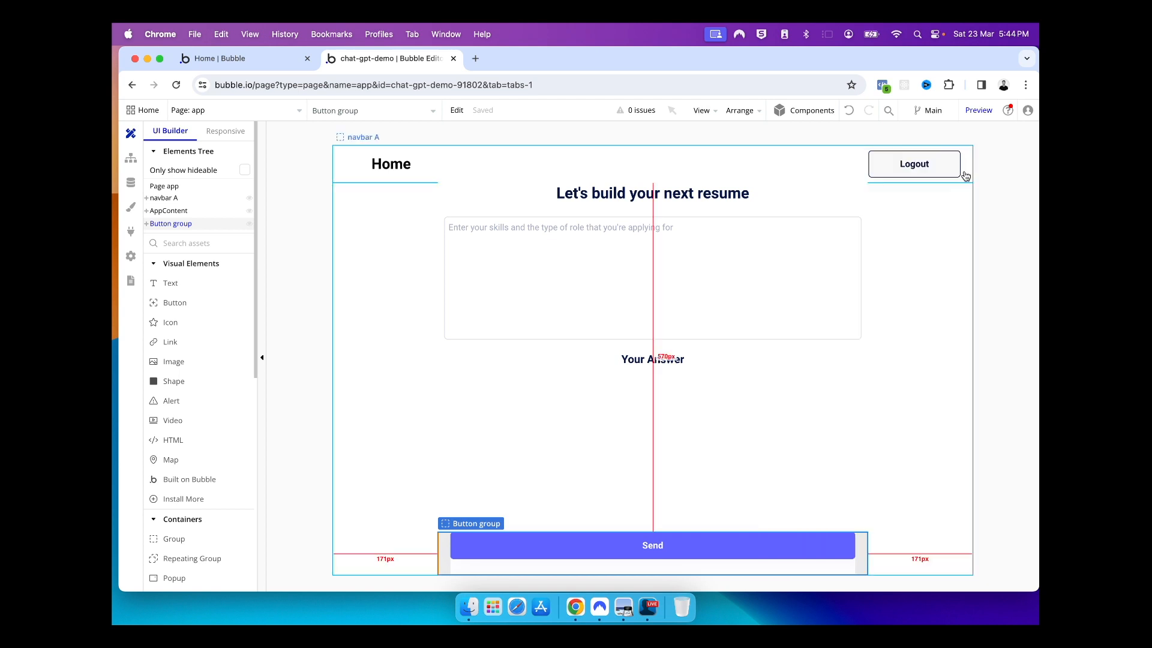
left_click(391, 386)
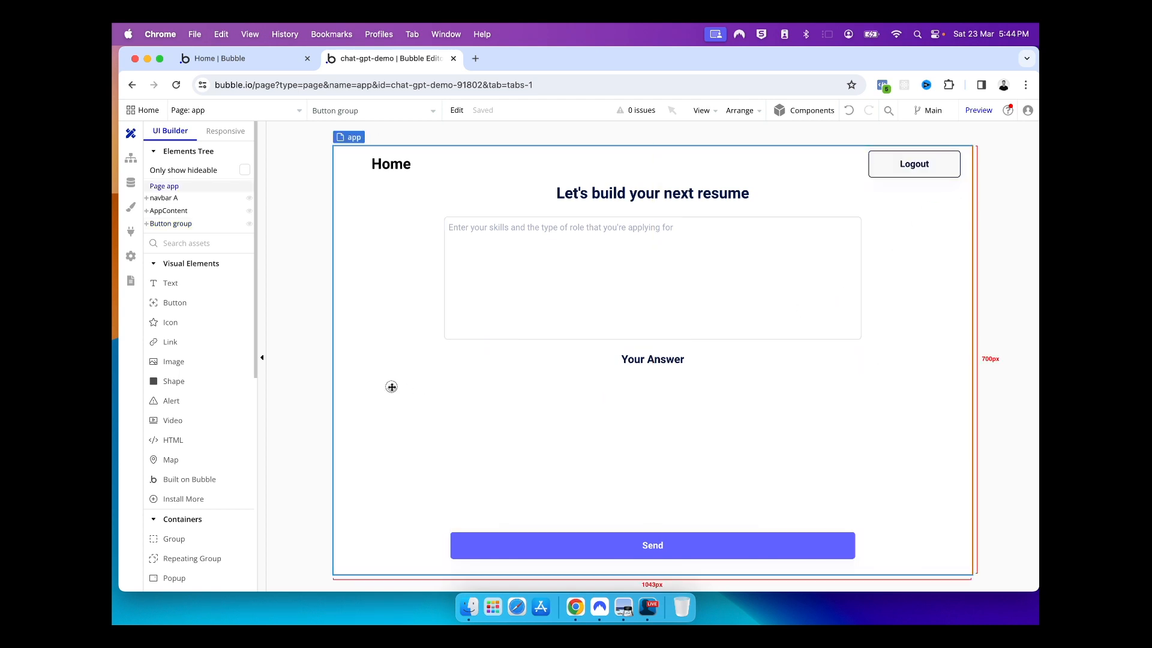
- Look up "open ai api" in a new browser tab and log in to the OpenAI developer platform
left_click(476, 58)
type("chat")
key("BackSpace")
key("BackSpace")
key("BackSpace")
key("BackSpace")
key("BackSpace")
type("open ai api")
key("Down")
key("Down")
key("Down")
key("Down")
key("Down")
key("Down")
key("Return")
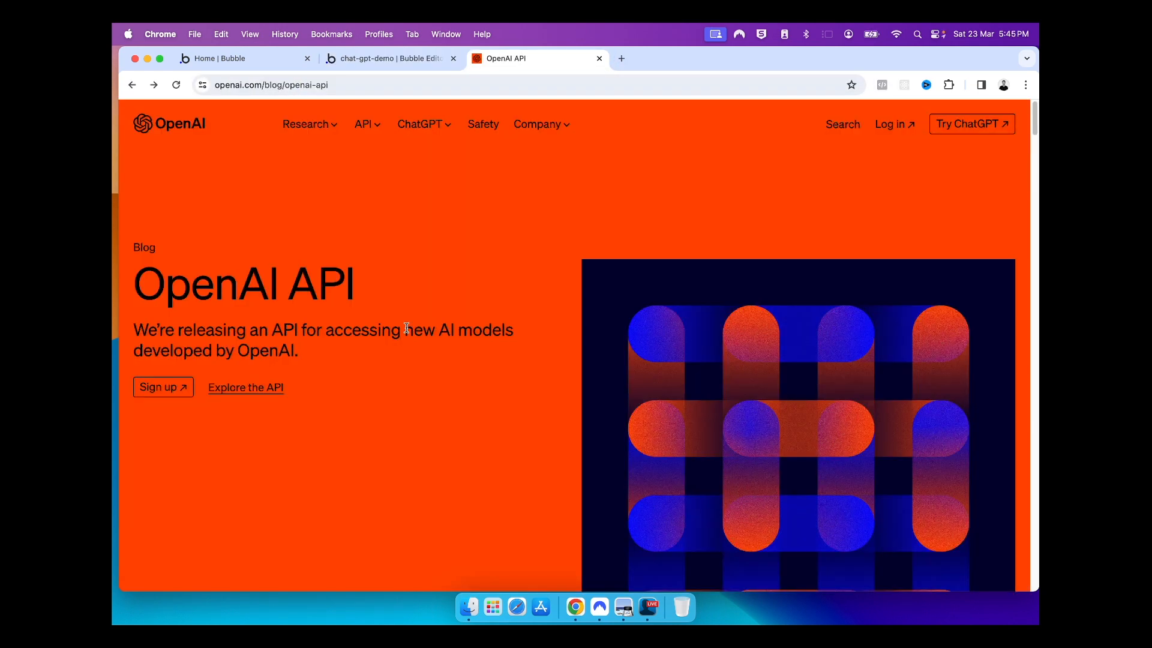
left_click(905, 123)
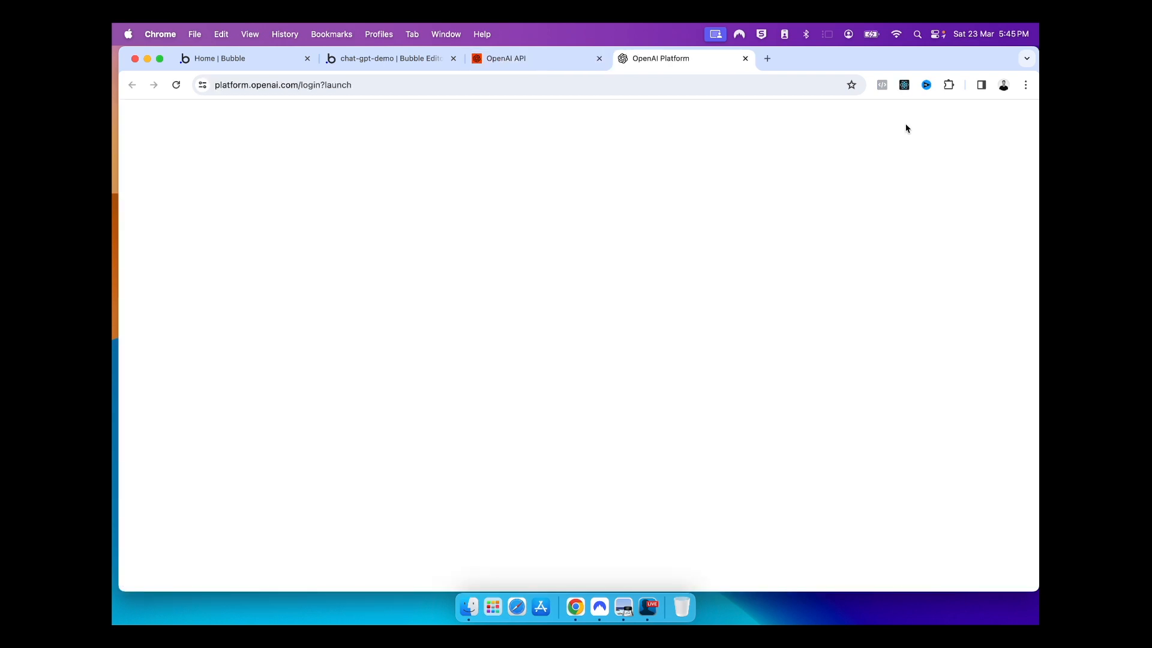
left_click(676, 307)
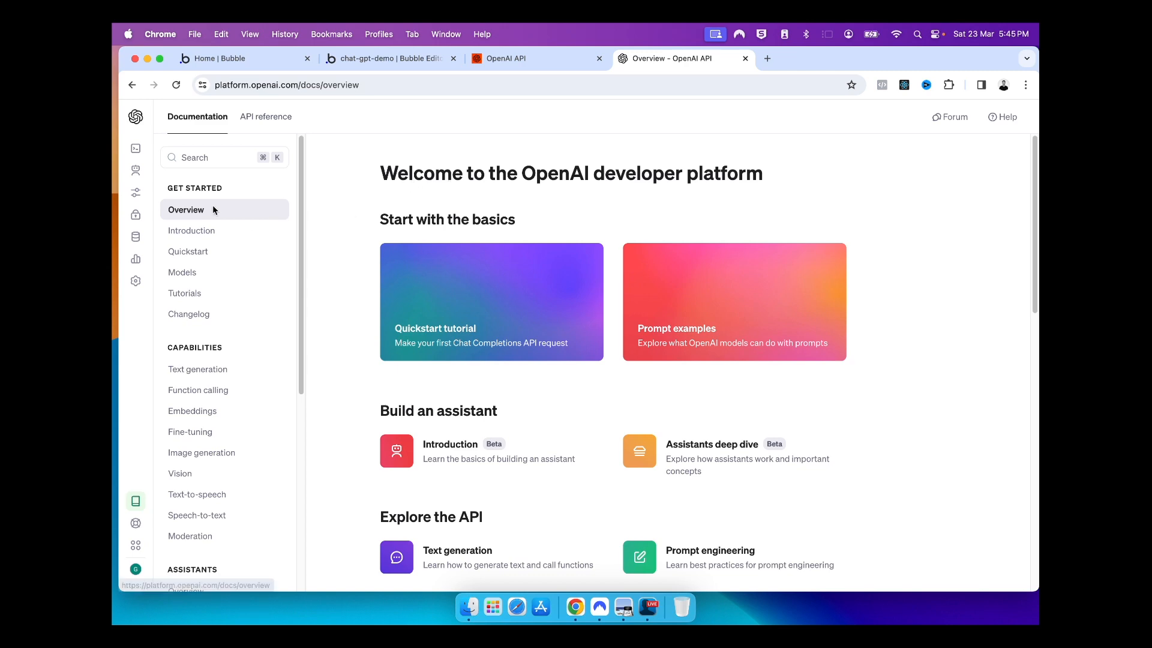
- Open the Quickstart documentation and review the curl version of the sample chat completions request
left_click(210, 252)
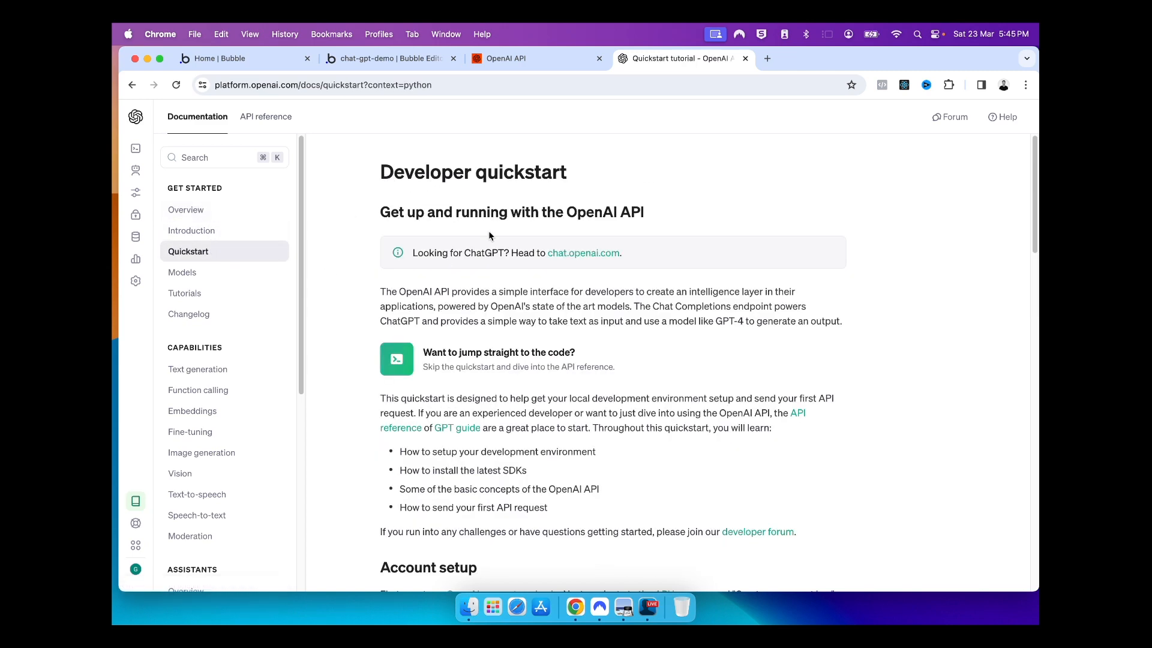
scroll(556, 376, "down", 10)
left_click(401, 259)
scroll(620, 281, "down", 5)
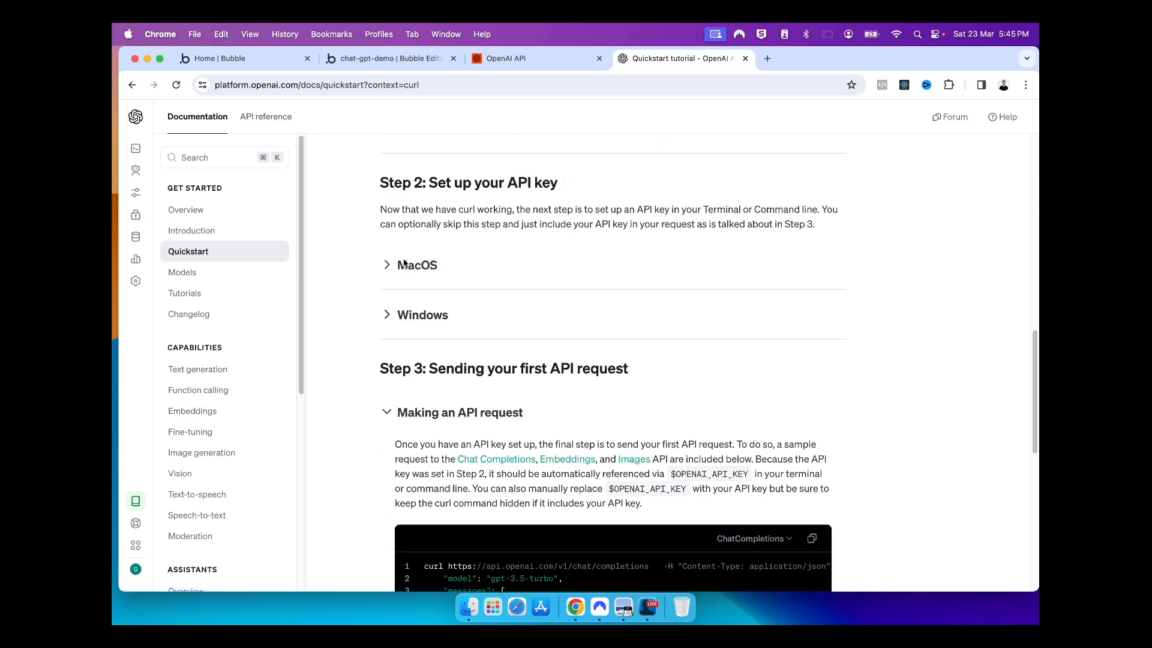
scroll(620, 280, "down", 5)
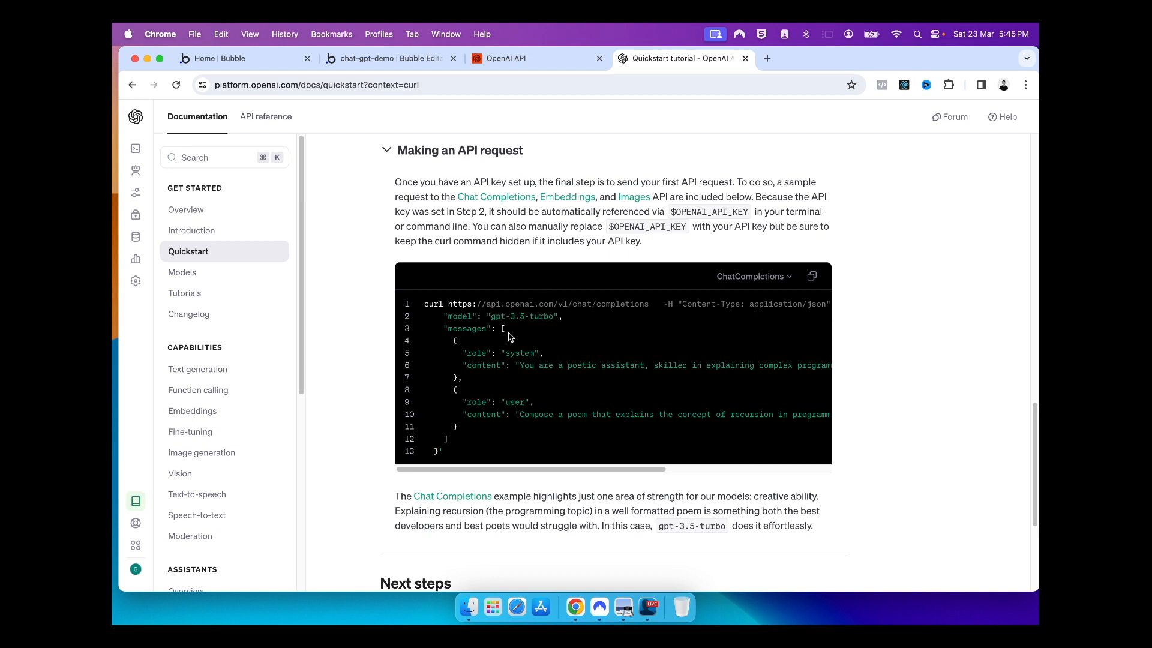
- Examine the model families, API endpoints and example Chat Completions curl call in the Text generation guide
left_click(229, 370)
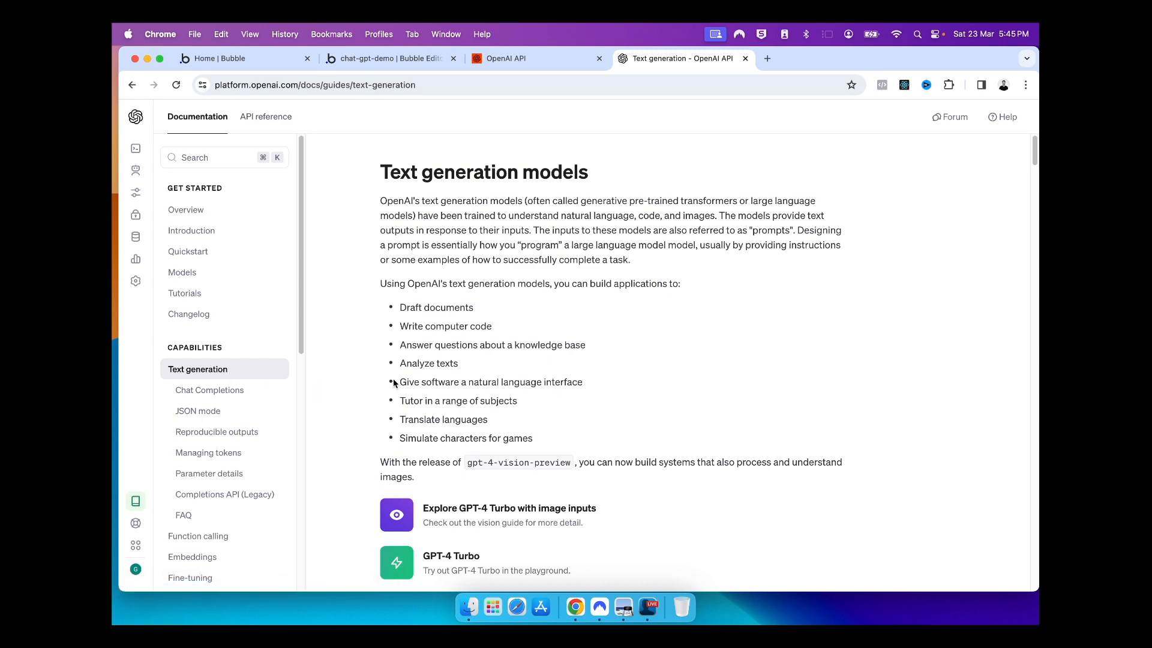
left_click(235, 394)
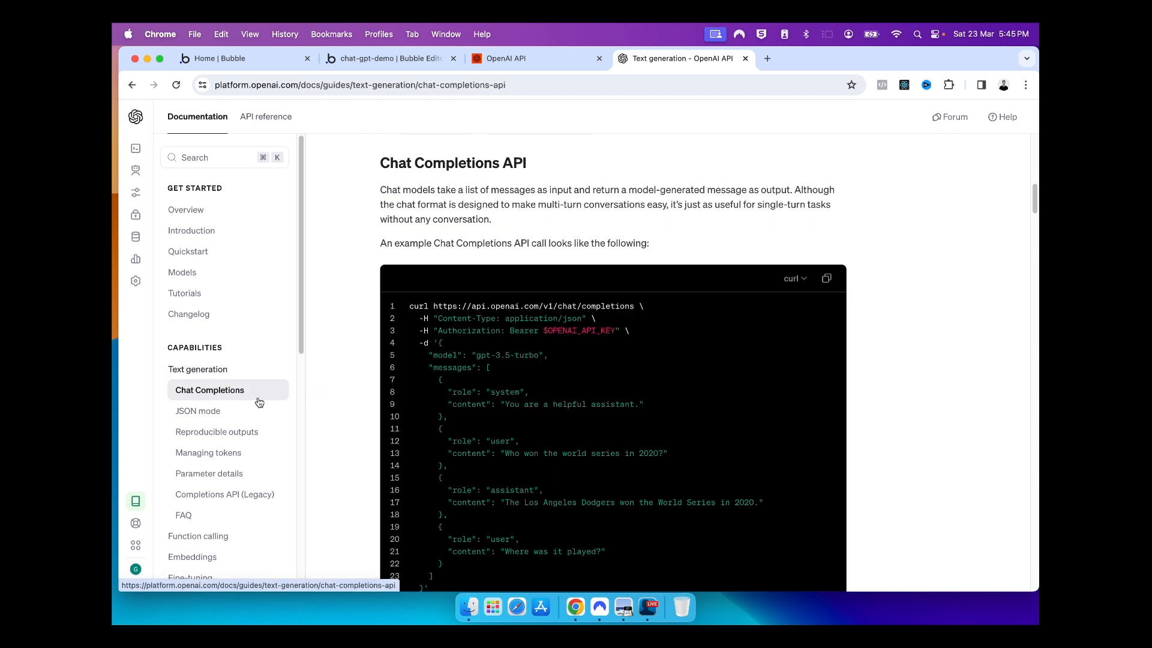
scroll(426, 336, "up", 5)
scroll(437, 318, "down", 1)
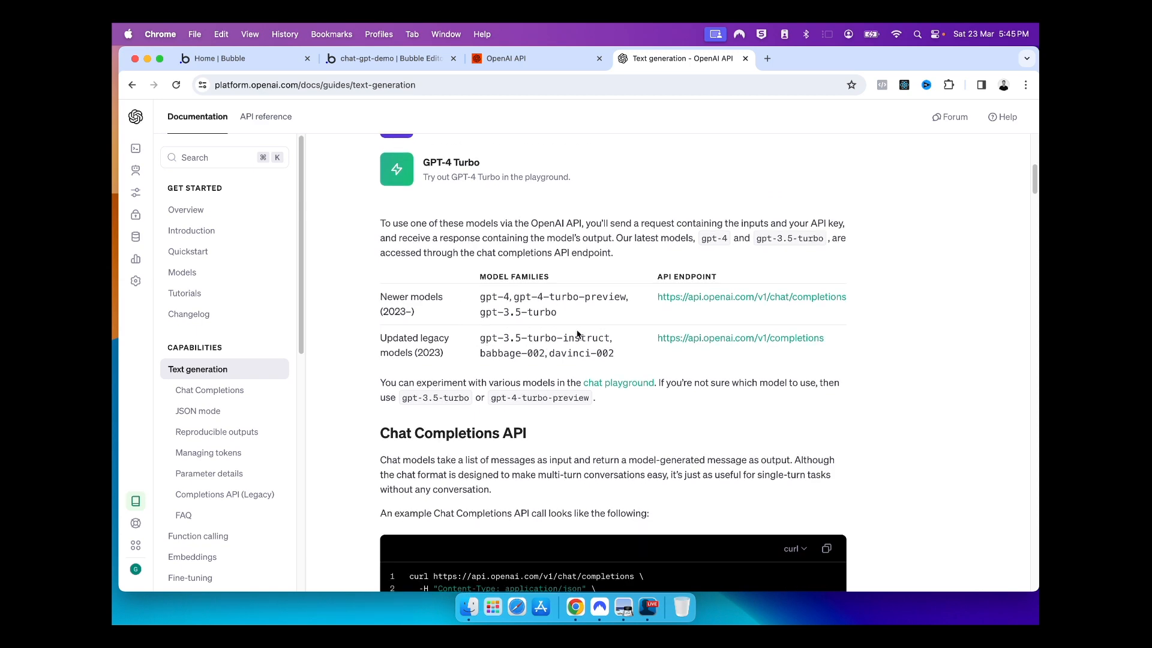
scroll(798, 300, "down", 4)
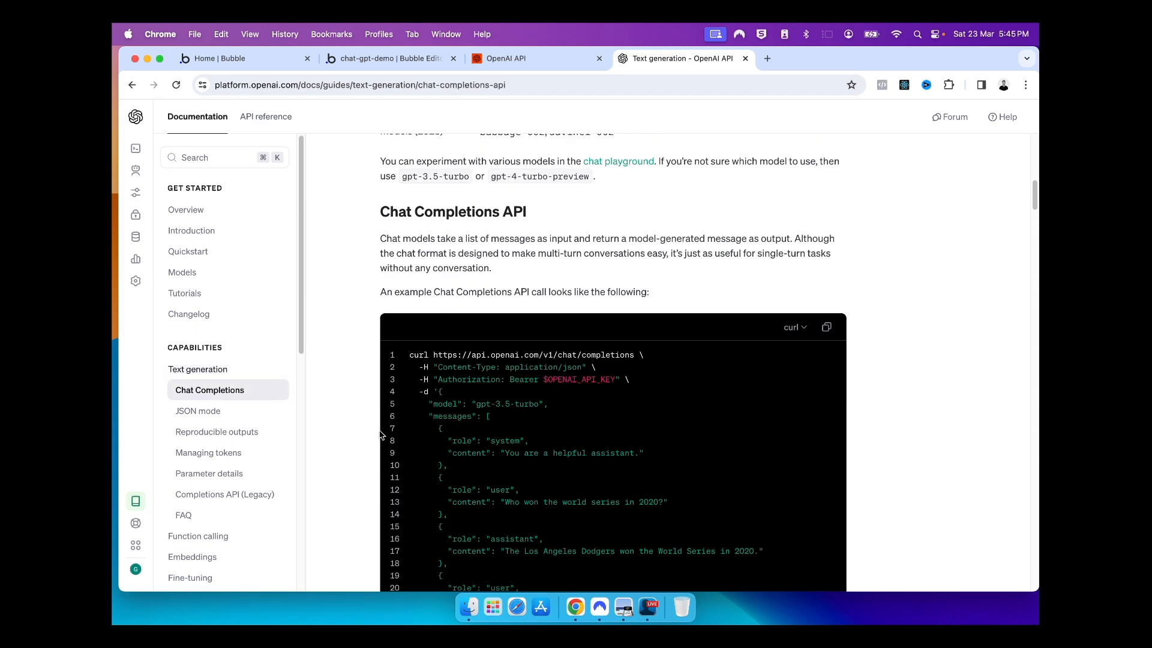
left_click_drag(544, 405, 476, 400)
left_click(524, 425)
scroll(574, 416, "down", 2)
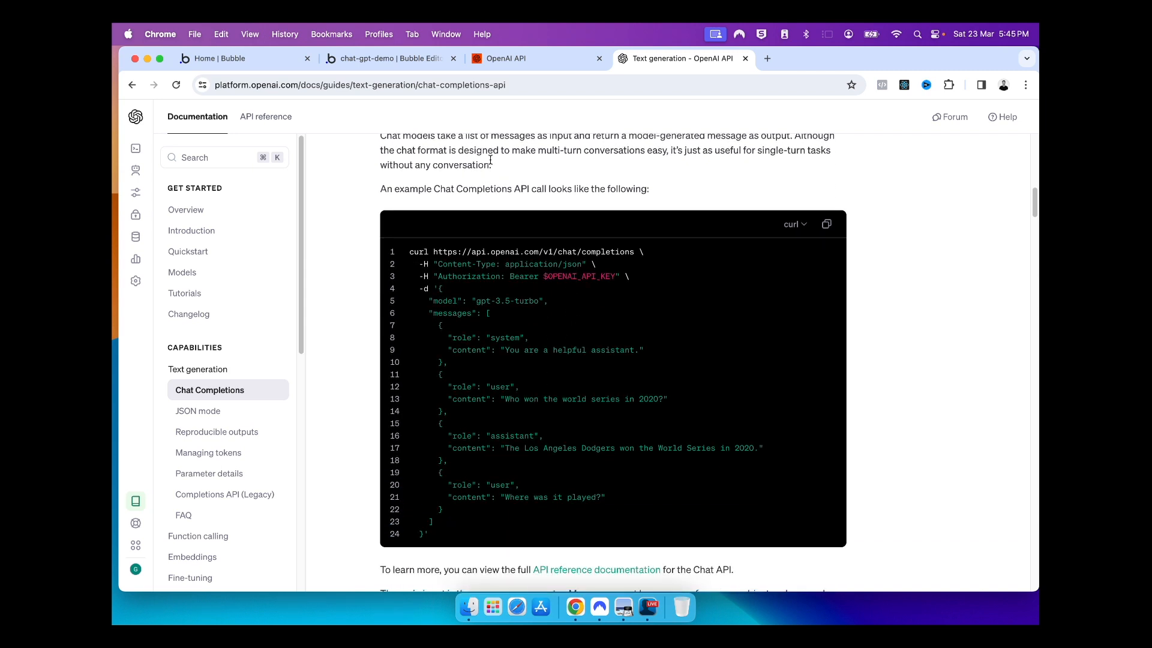
- Return to the Bubble editor and install the API Connector plugin
left_click(384, 58)
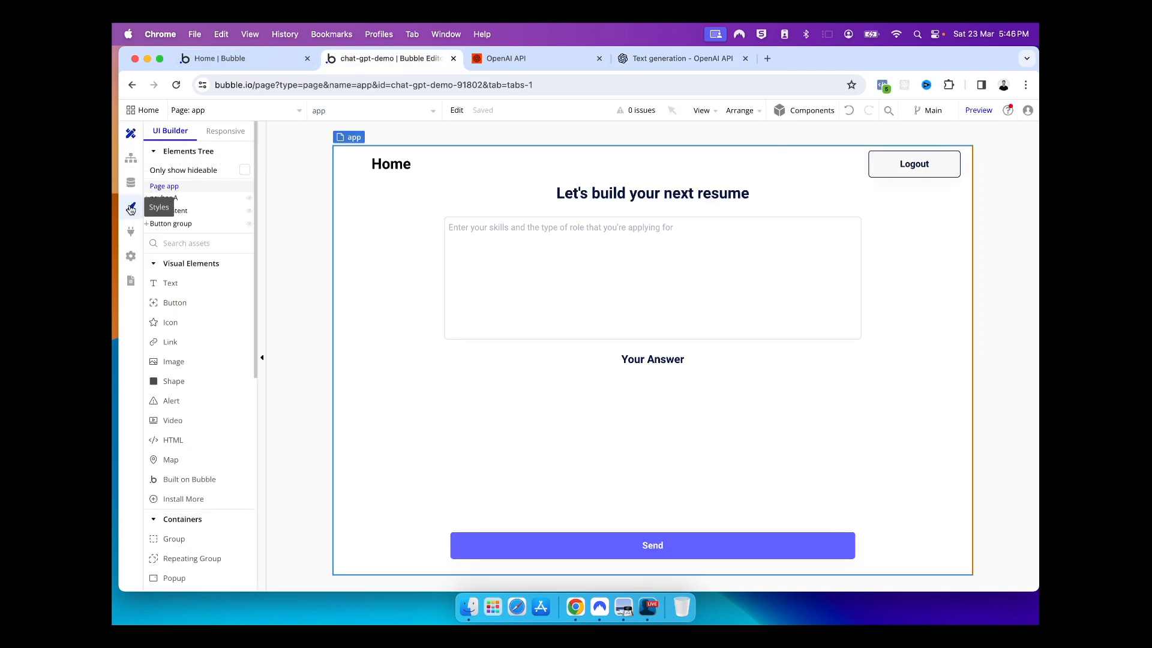
left_click(130, 234)
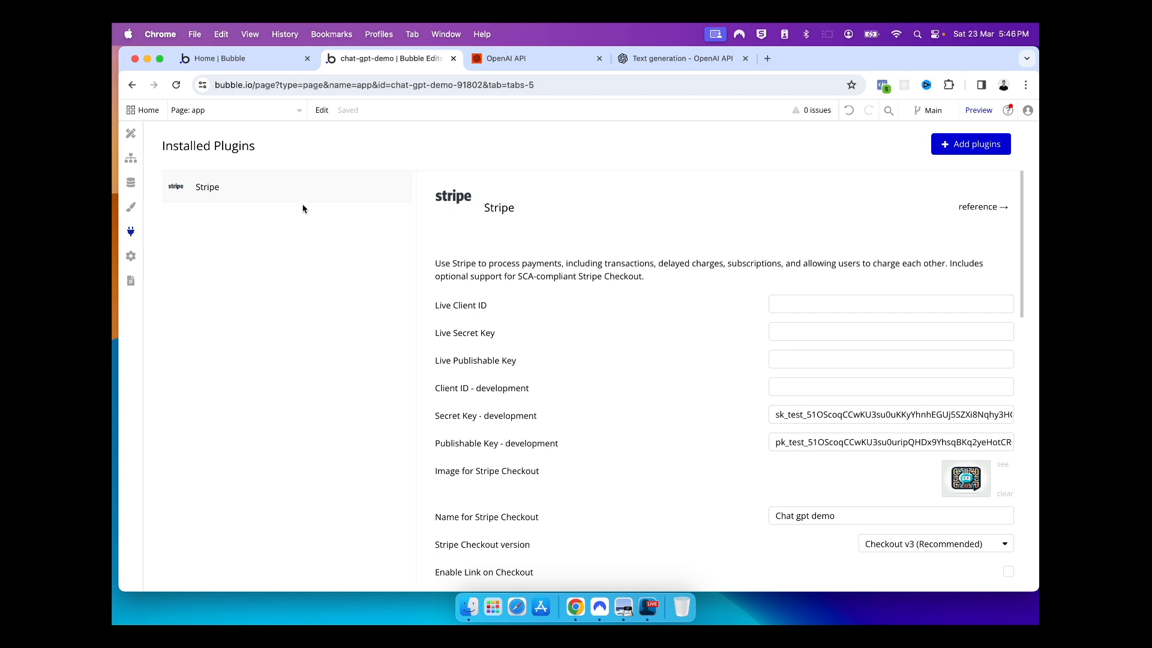
left_click(949, 144)
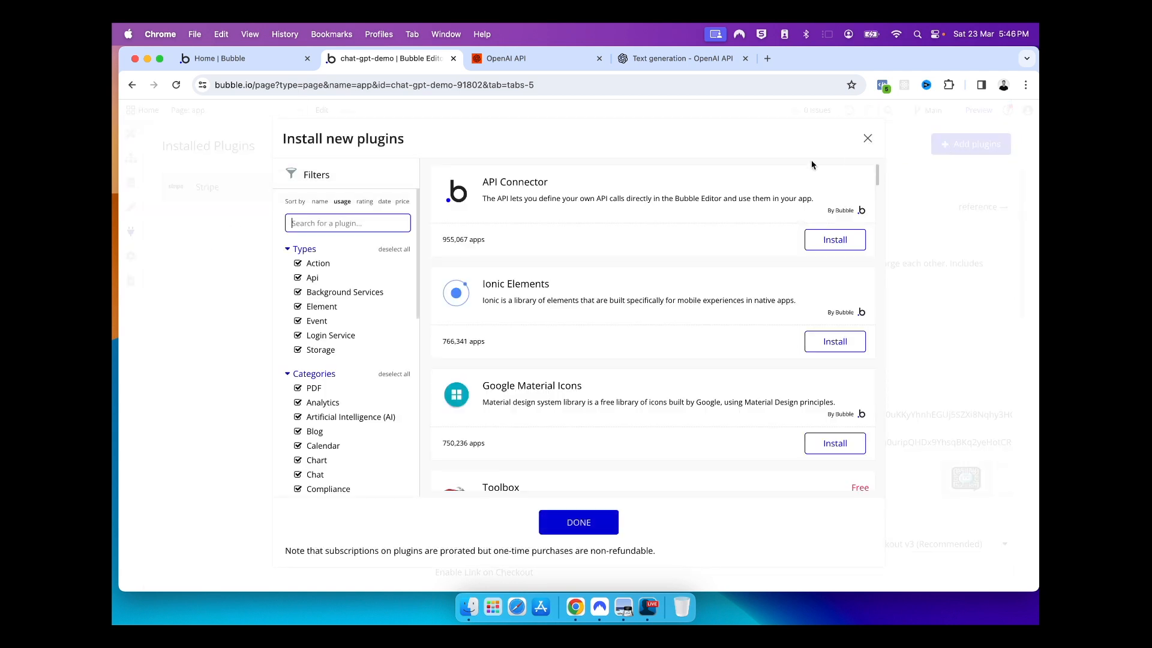
left_click(846, 248)
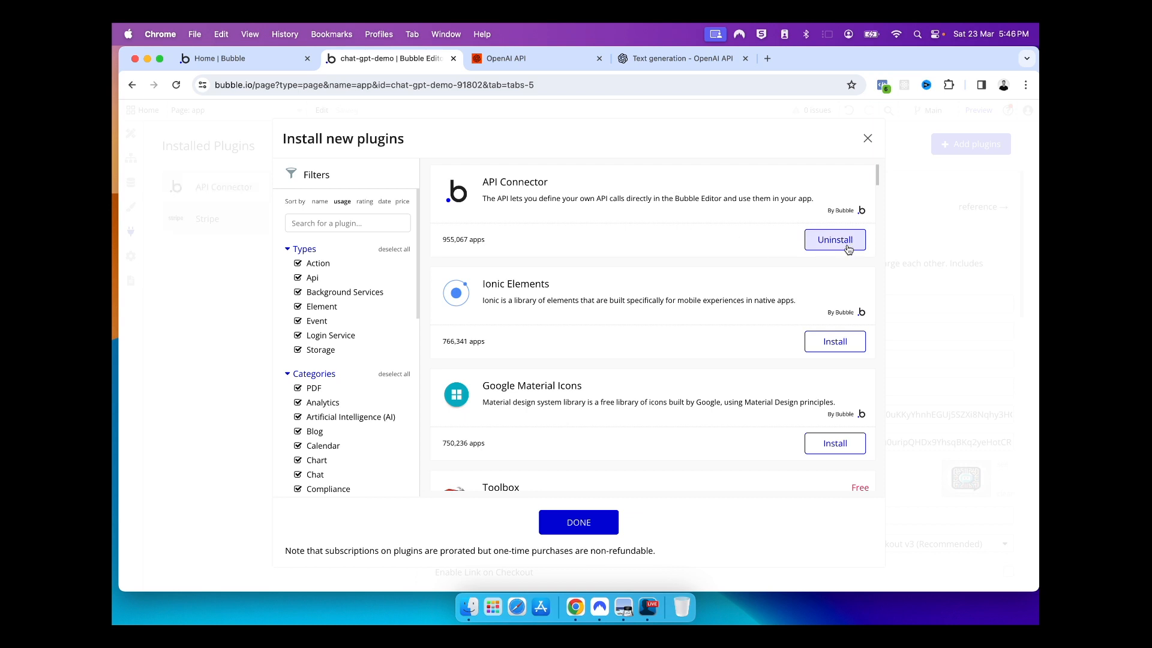
left_click(605, 521)
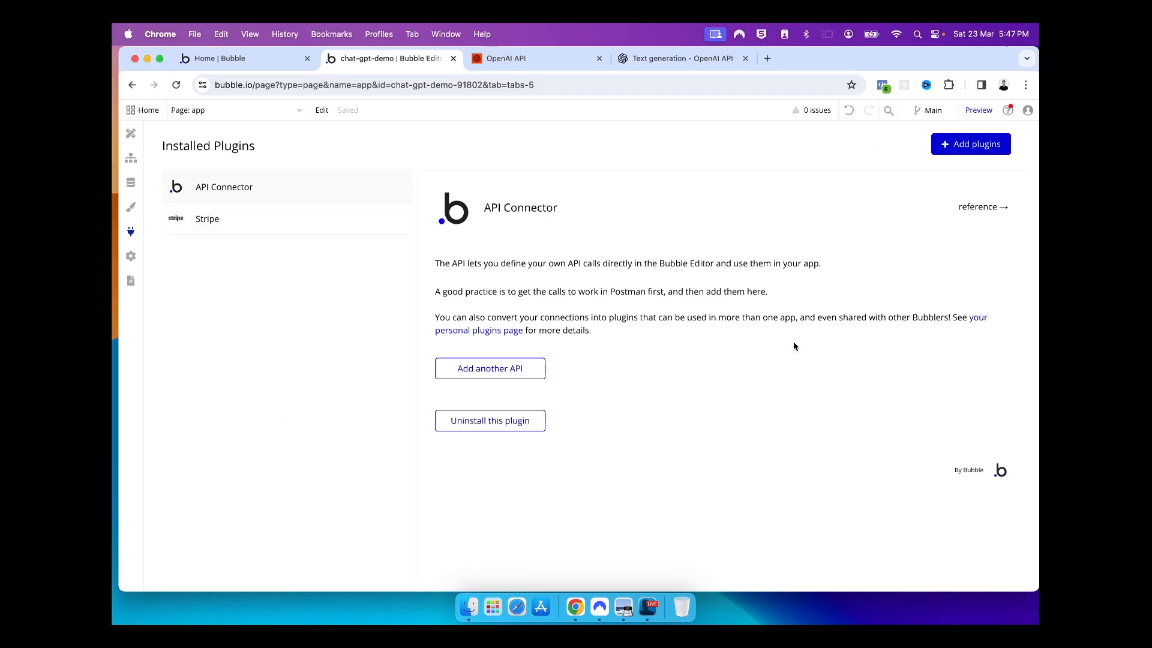
- Add an API to the API Connector and name it "ChatGPT completion"
left_click(519, 376)
scroll(600, 390, "down", 5)
scroll(597, 321, "up", 3)
left_click_drag(597, 320, 492, 319)
type("ChatGPT completion")
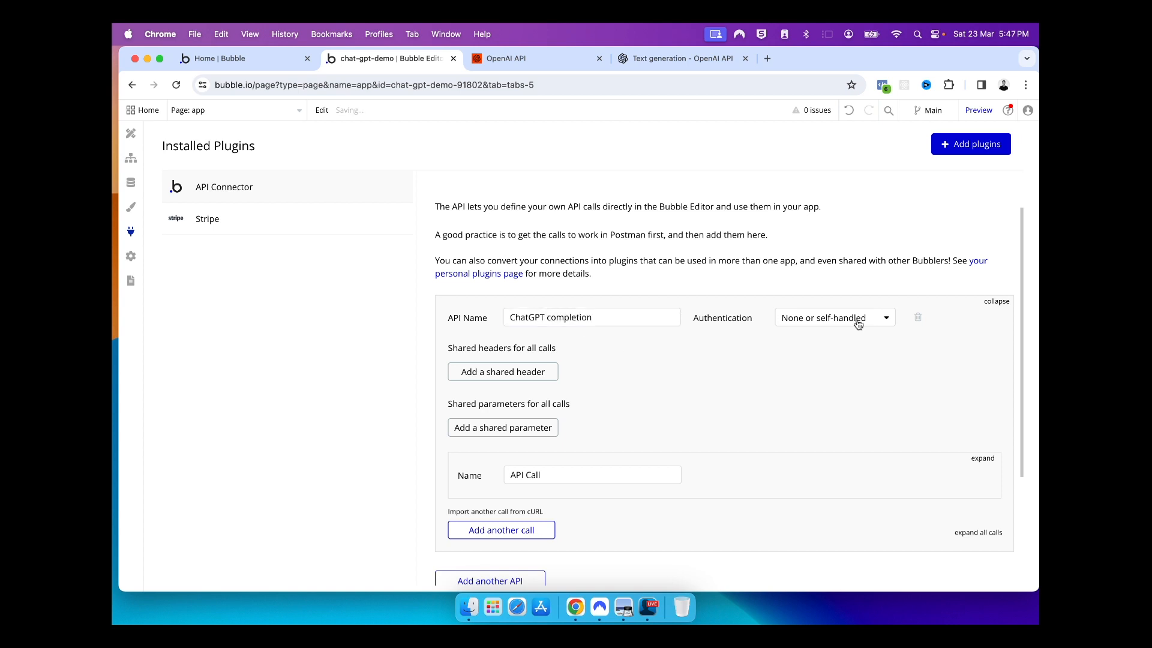
- Set the API's authentication to Private key in header and enter "Bearer" as the Authorization key value
left_click(858, 319)
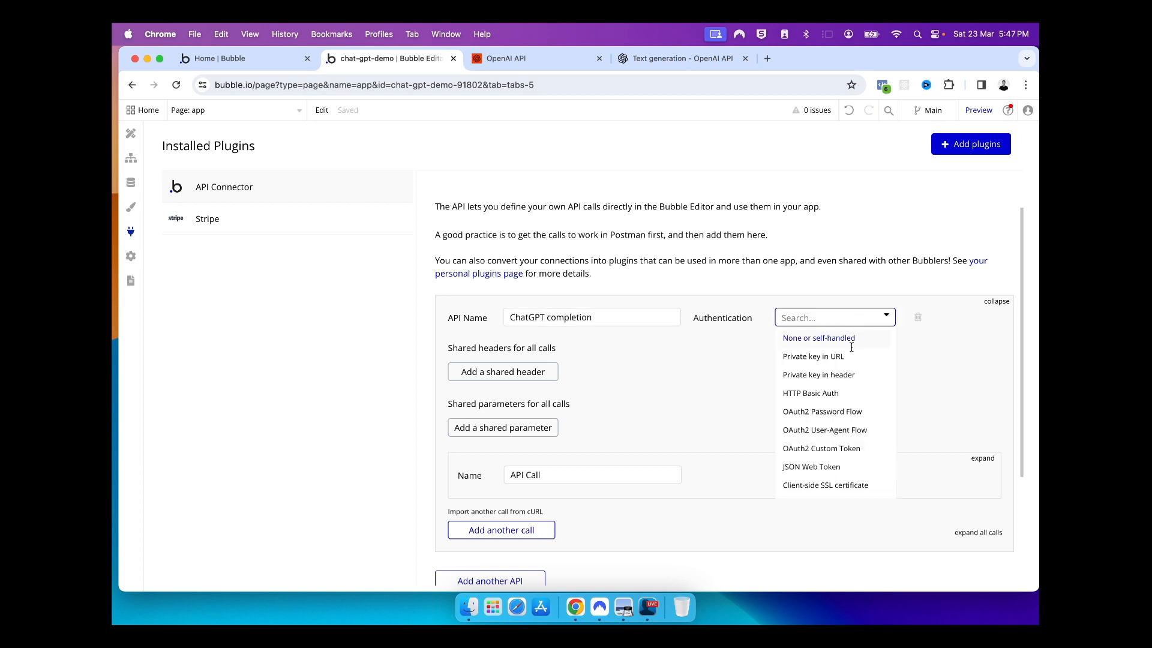
left_click(862, 375)
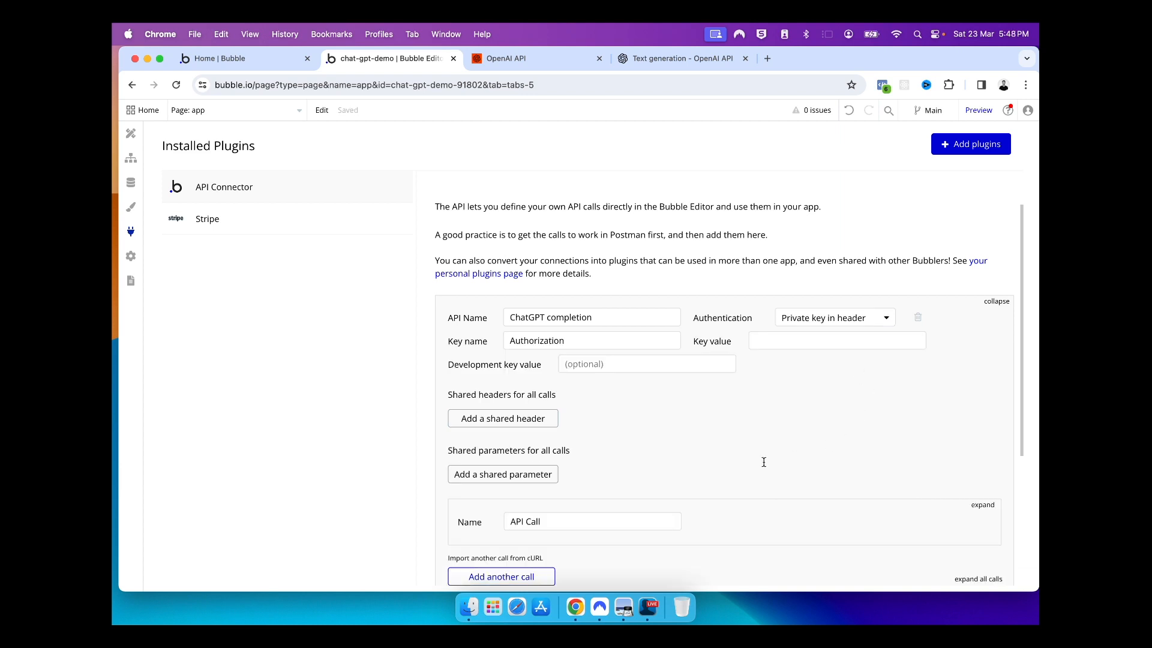
left_click(647, 347)
left_click(775, 346)
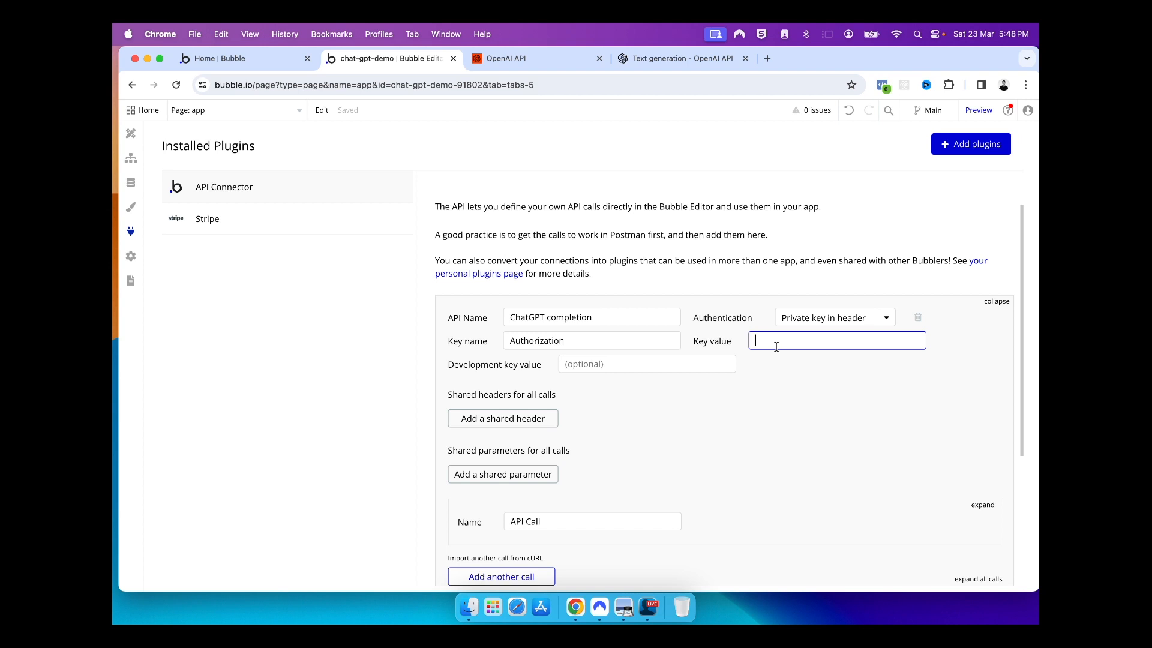
type("Bearer")
left_click(849, 456)
- Expand the API call's settings and name the call "POST chat completion"
scroll(815, 431, "down", 4)
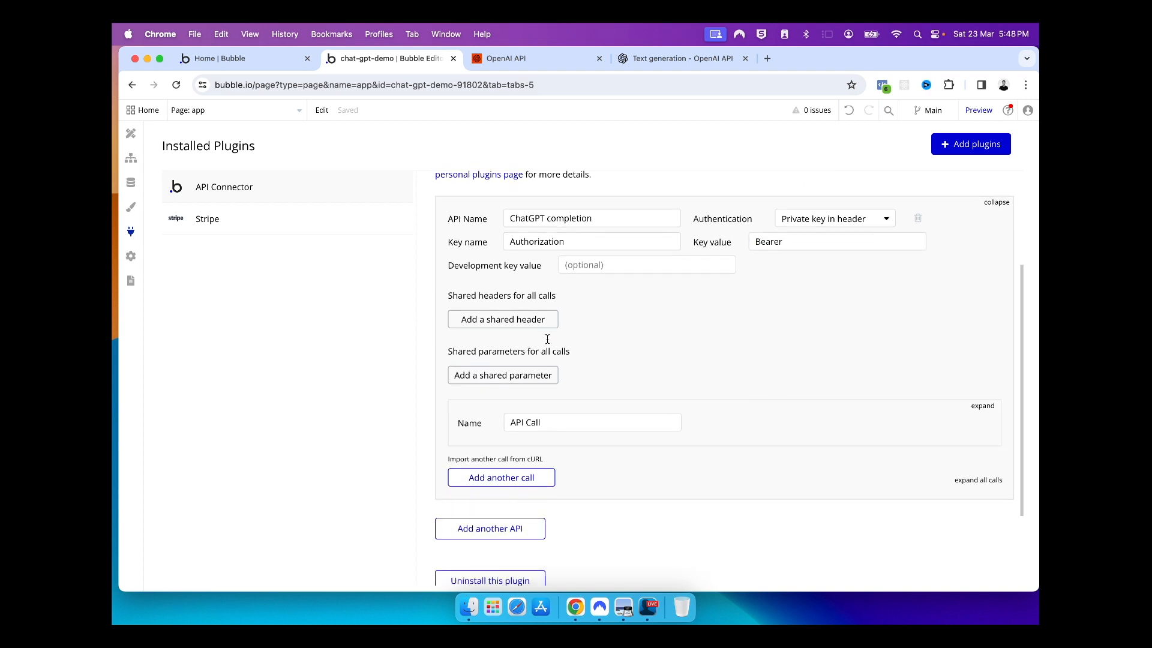
left_click(554, 425)
triple_click(554, 425)
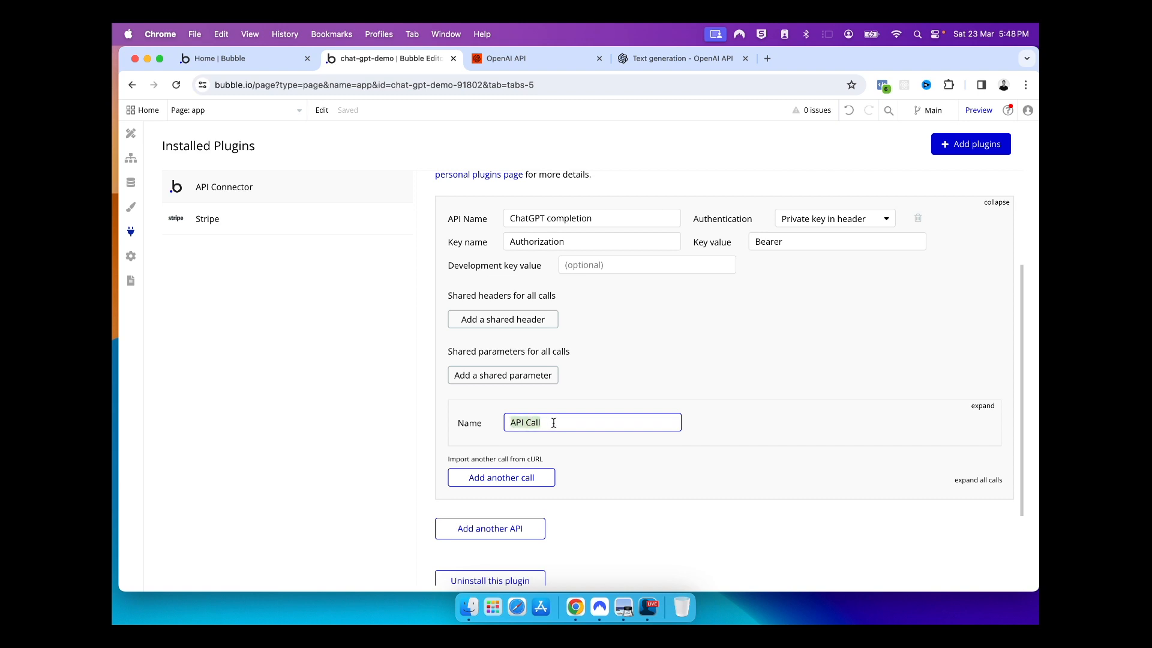
left_click(982, 406)
double_click(621, 420)
triple_click(621, 420)
type("f")
key("BackSpace")
type("POST completion")
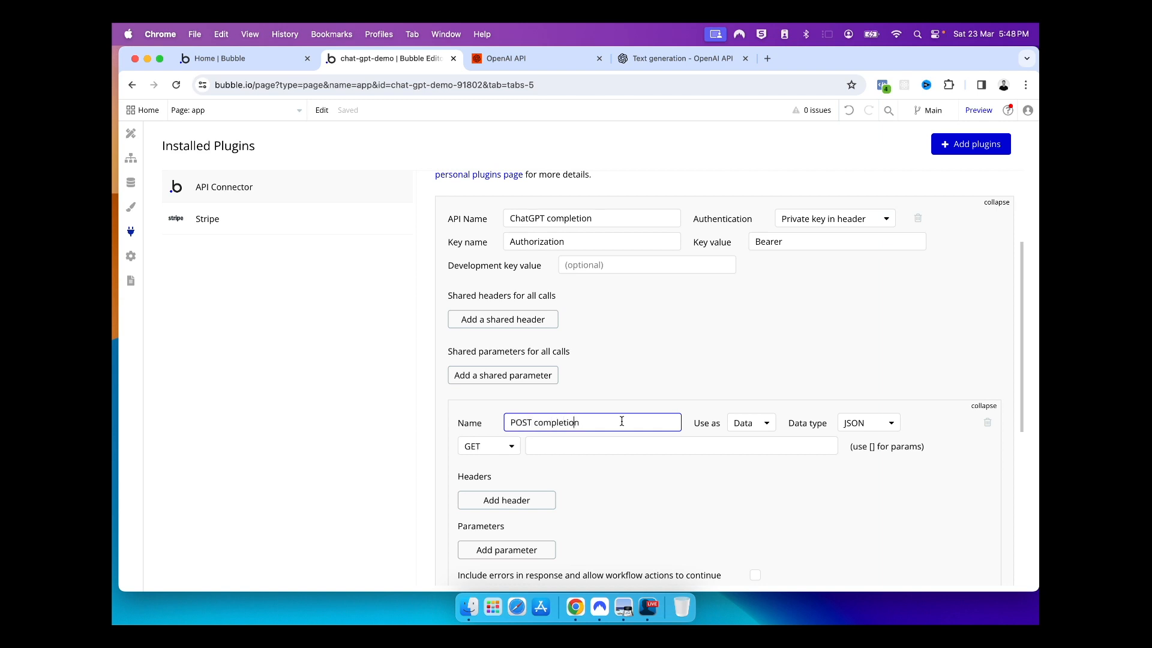
key("Left")
key("Left")
key("Left")
type("chat")
- Rename the API as "ChatGPT API"
double_click(586, 219)
type("API")
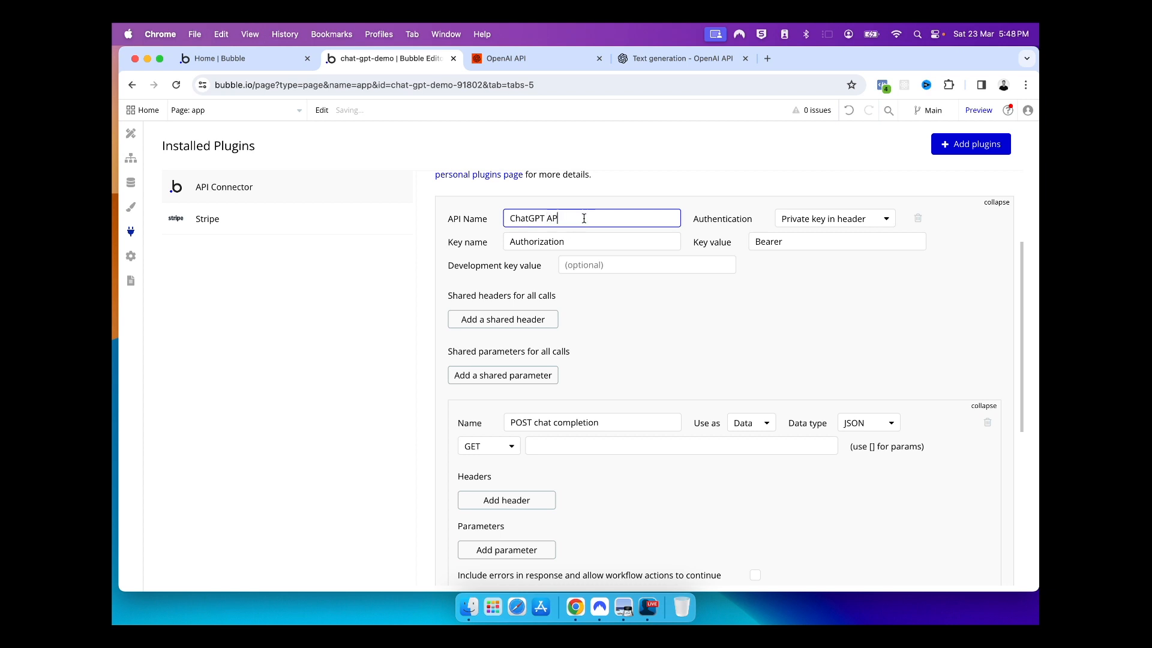
left_click(660, 296)
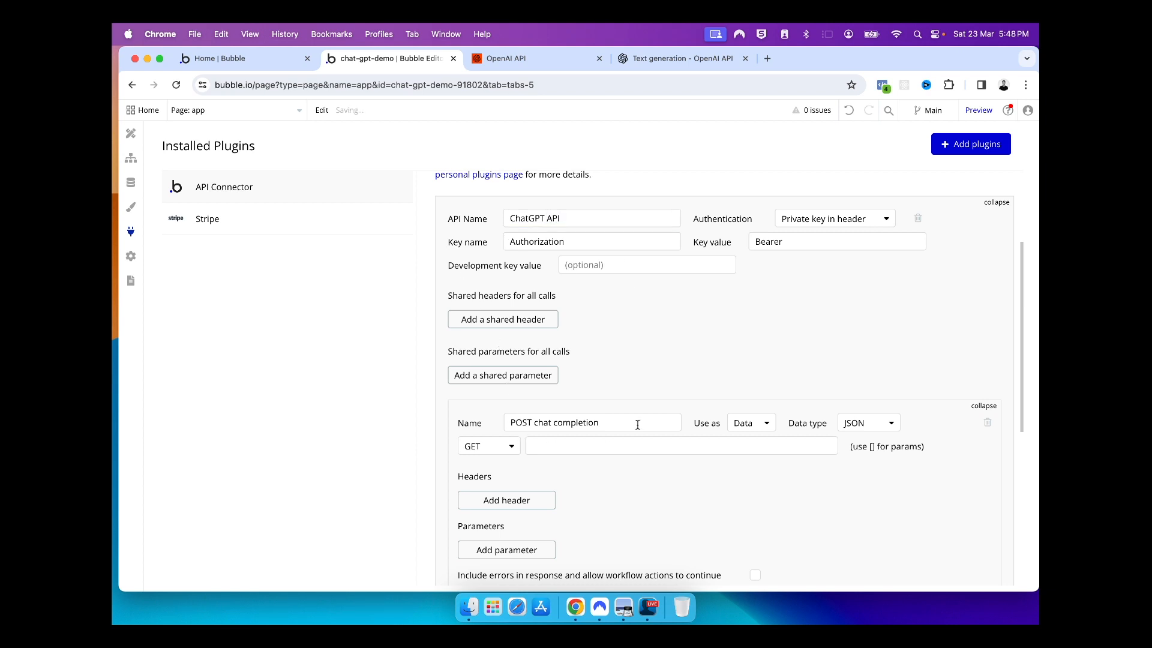
- Set the request method of the chat completion call to POST and review its body and header options
scroll(660, 396, "down", 3)
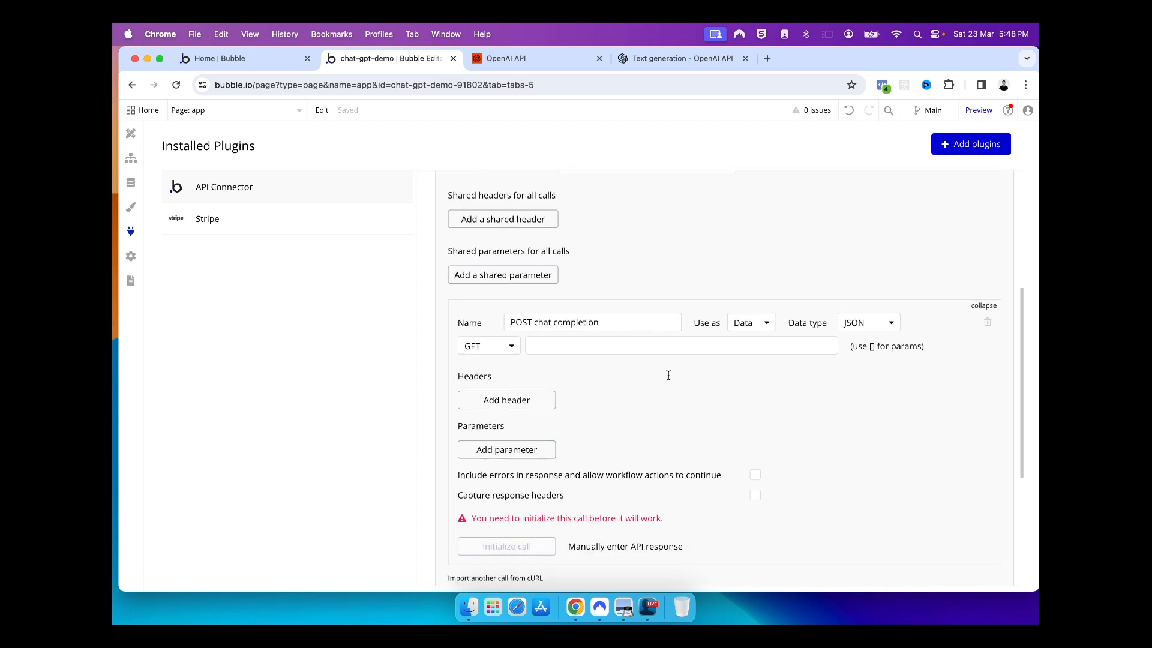
left_click(510, 346)
left_click(495, 382)
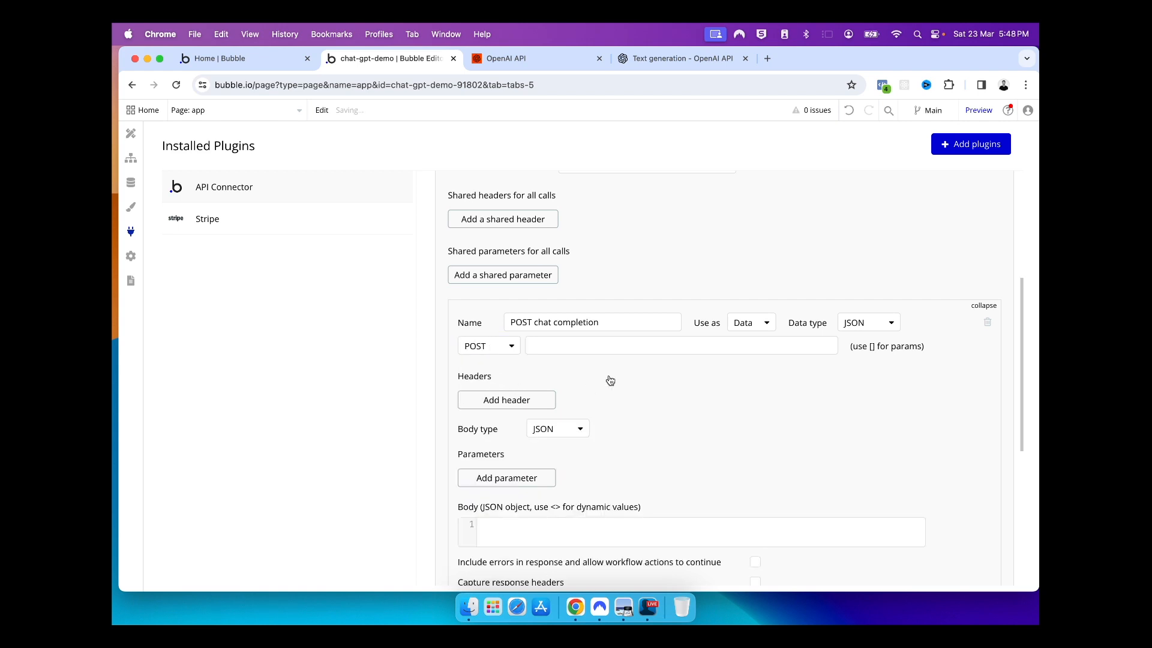
scroll(737, 372, "down", 3)
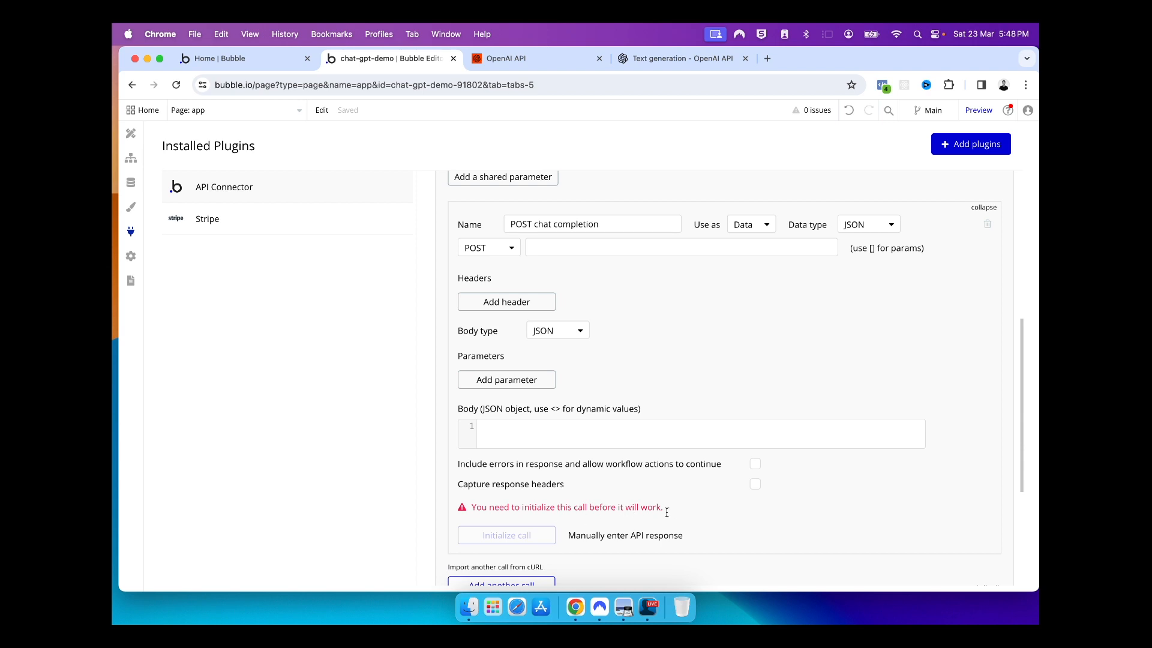
scroll(695, 469, "up", 3)
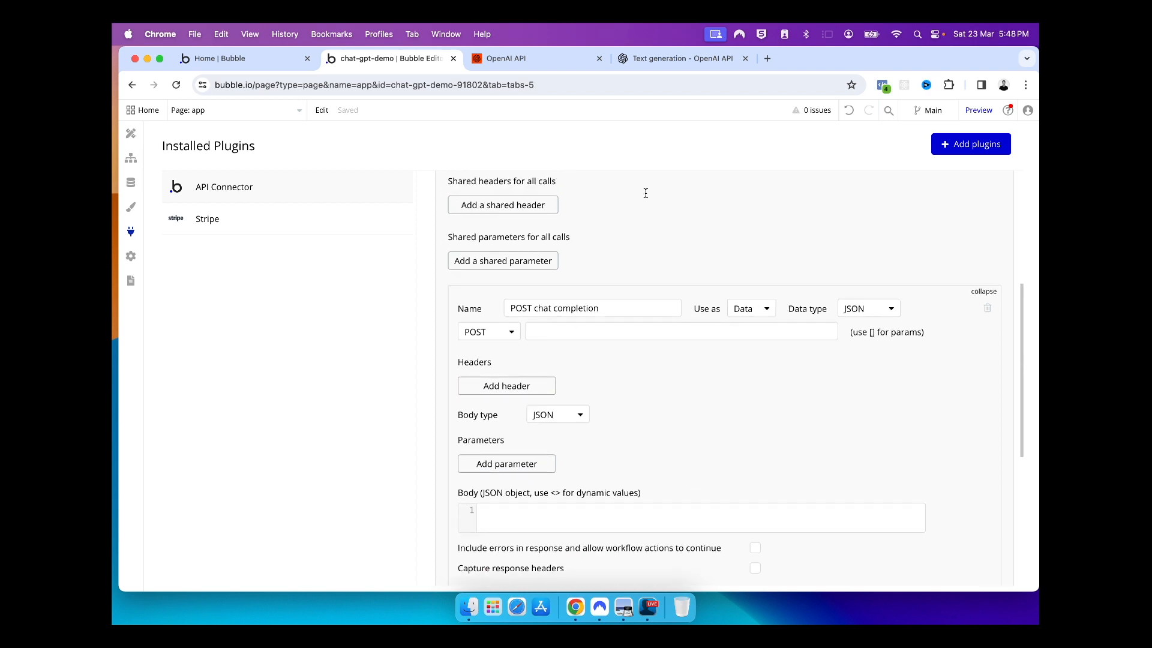
left_click(566, 60)
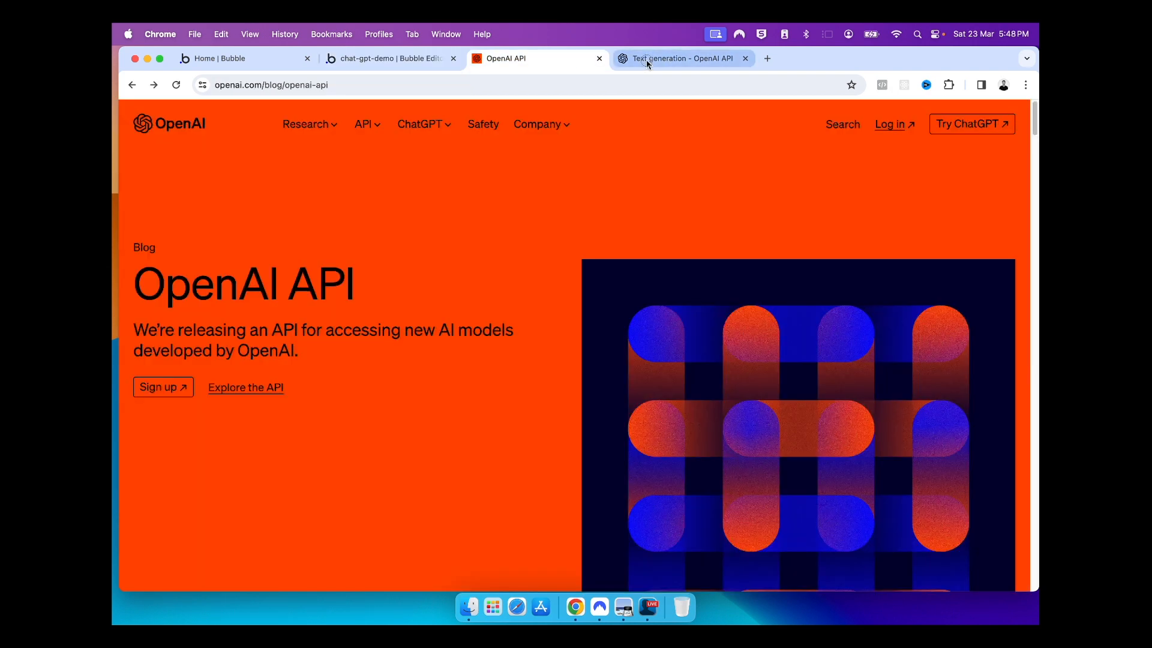
left_click(598, 58)
left_click_drag(434, 251, 638, 251)
key("super+c")
key("ctrl+shift+Tab")
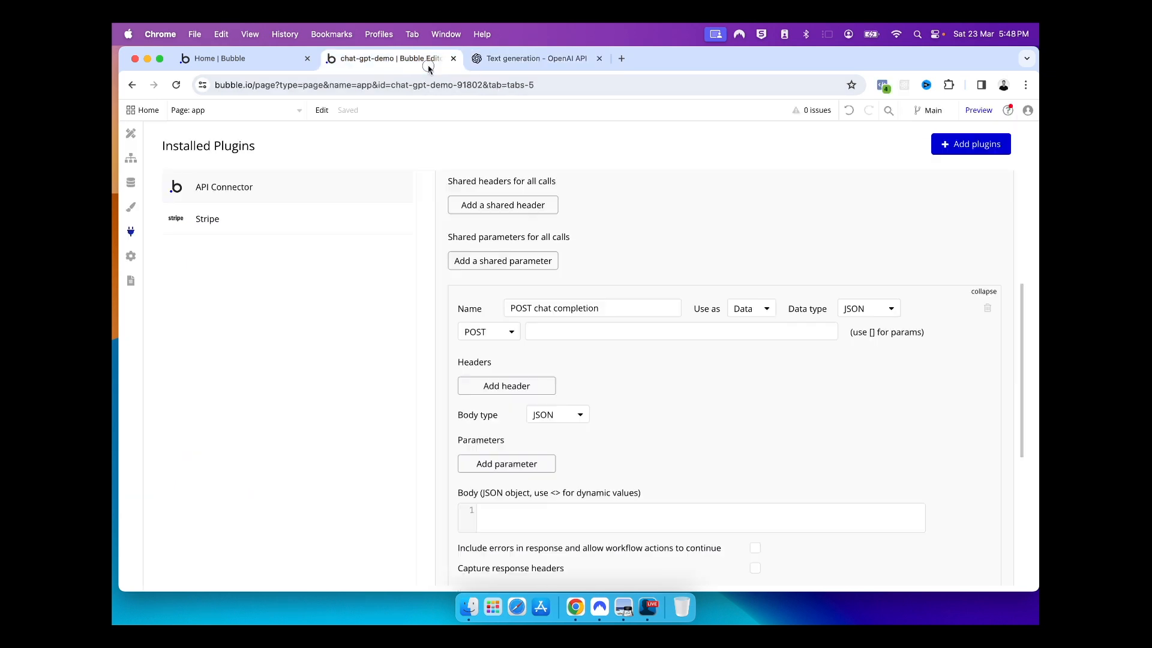
left_click(600, 332)
key("super+v")
left_click(636, 357)
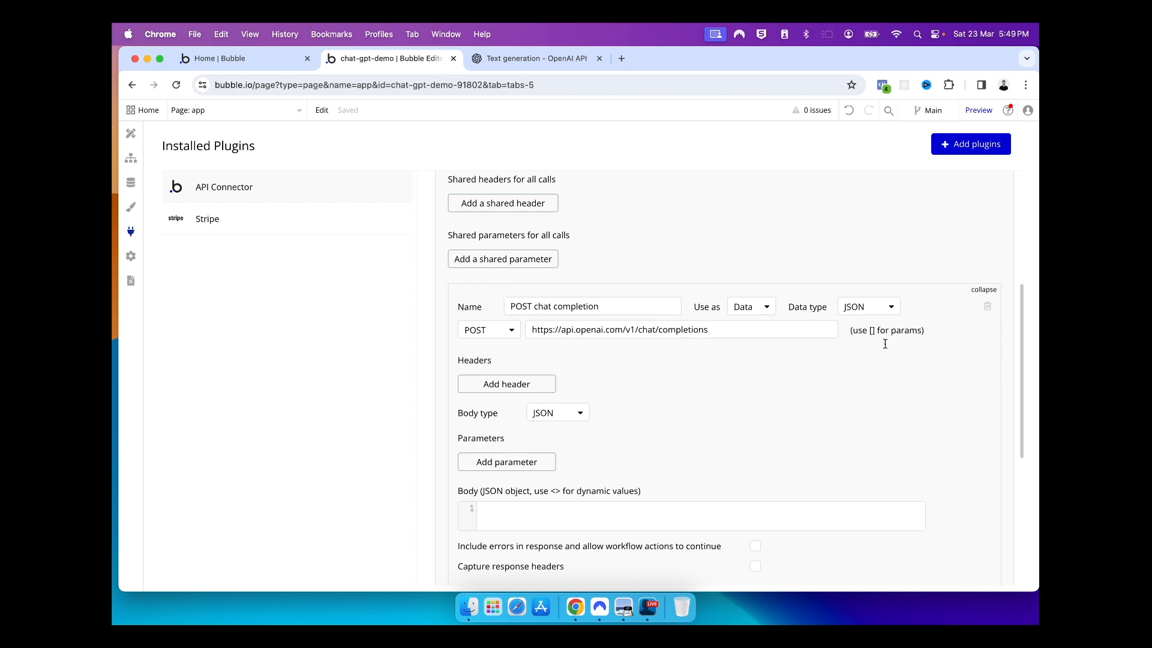
- Copy the example gpt-3.5-turbo JSON request from the OpenAI documentation and paste it into the POST call's body
scroll(848, 378, "up", 5)
scroll(805, 390, "down", 5)
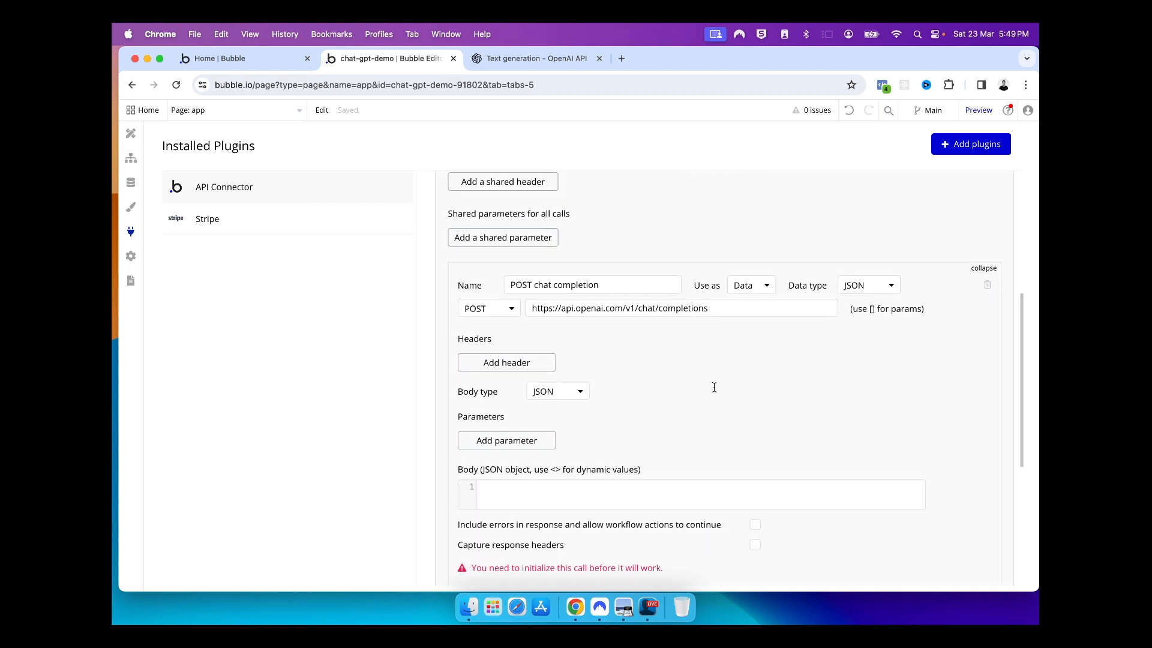
scroll(713, 387, "down", 1)
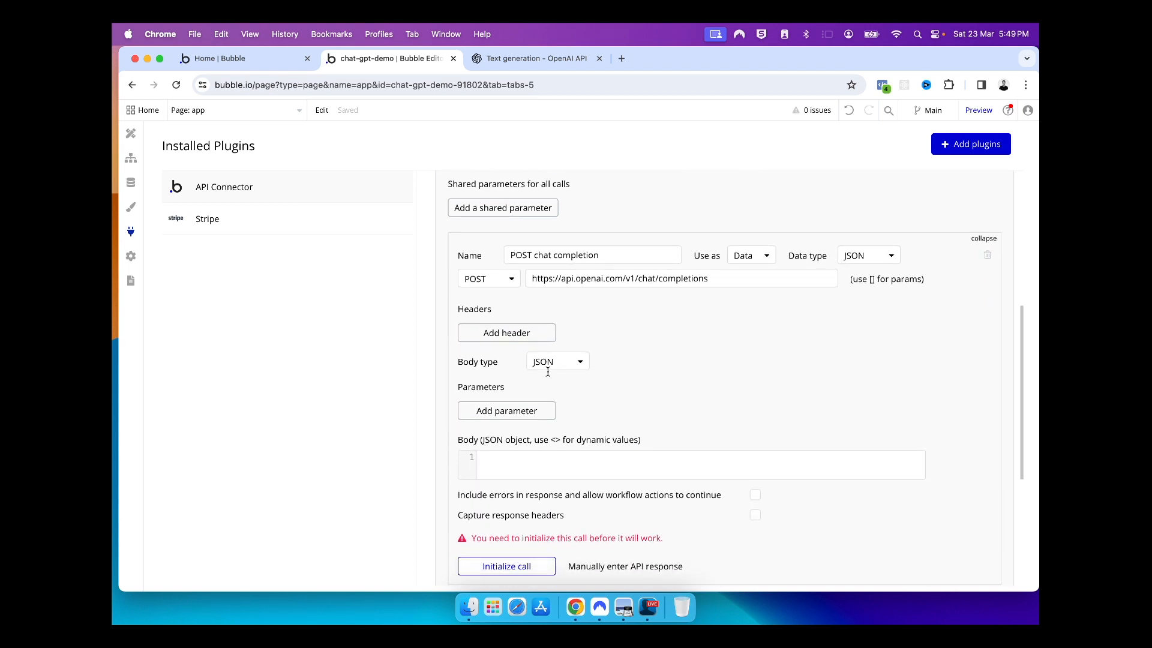
scroll(709, 402, "down", 1)
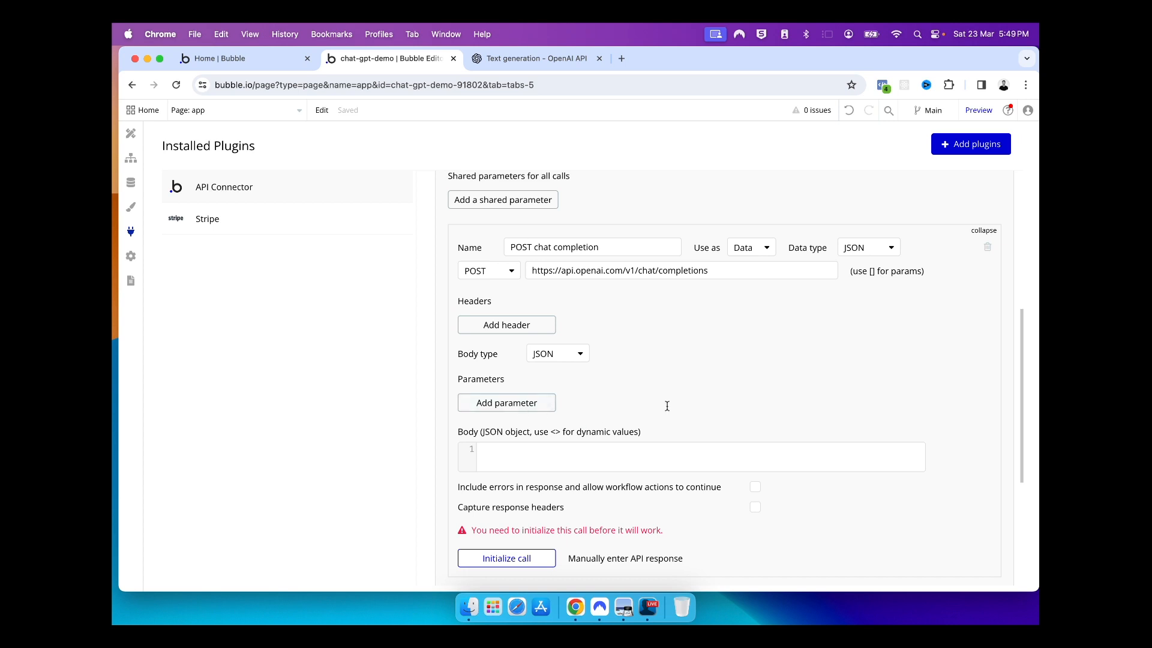
scroll(667, 406, "down", 2)
left_click(529, 58)
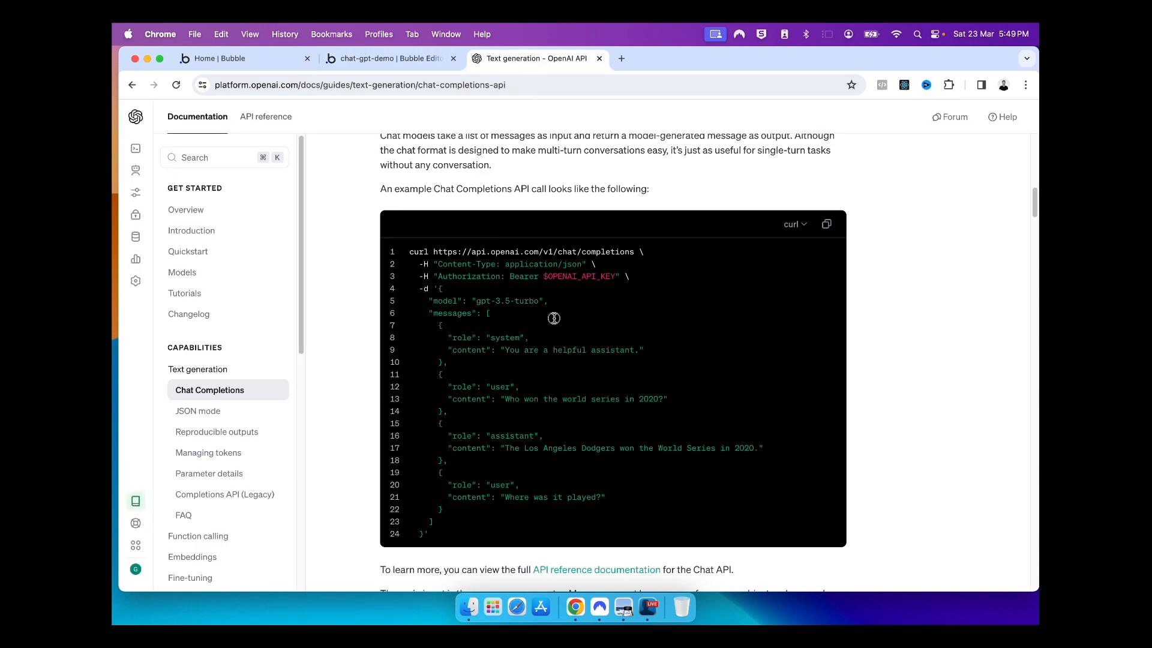
left_click_drag(434, 289, 488, 534)
left_click(420, 58)
left_click(540, 434)
key("super+v")
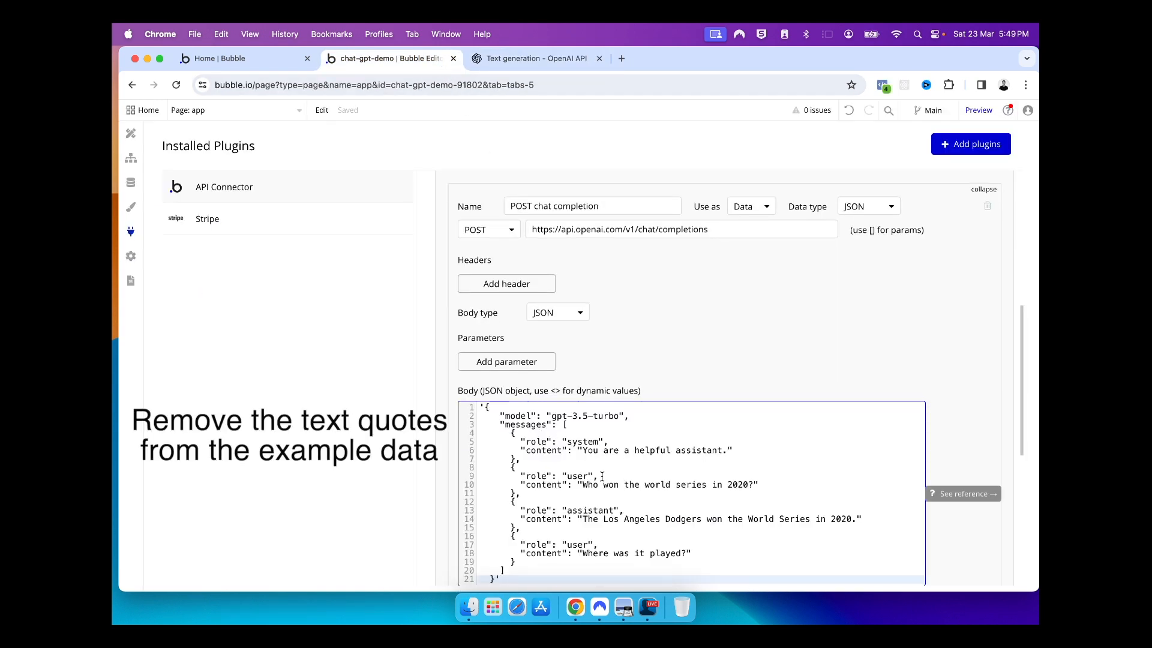
- Remove the single quotes before the opening brace and after the closing brace of the JSON body
scroll(608, 431, "down", 3)
scroll(607, 431, "up", 1)
left_click(485, 304)
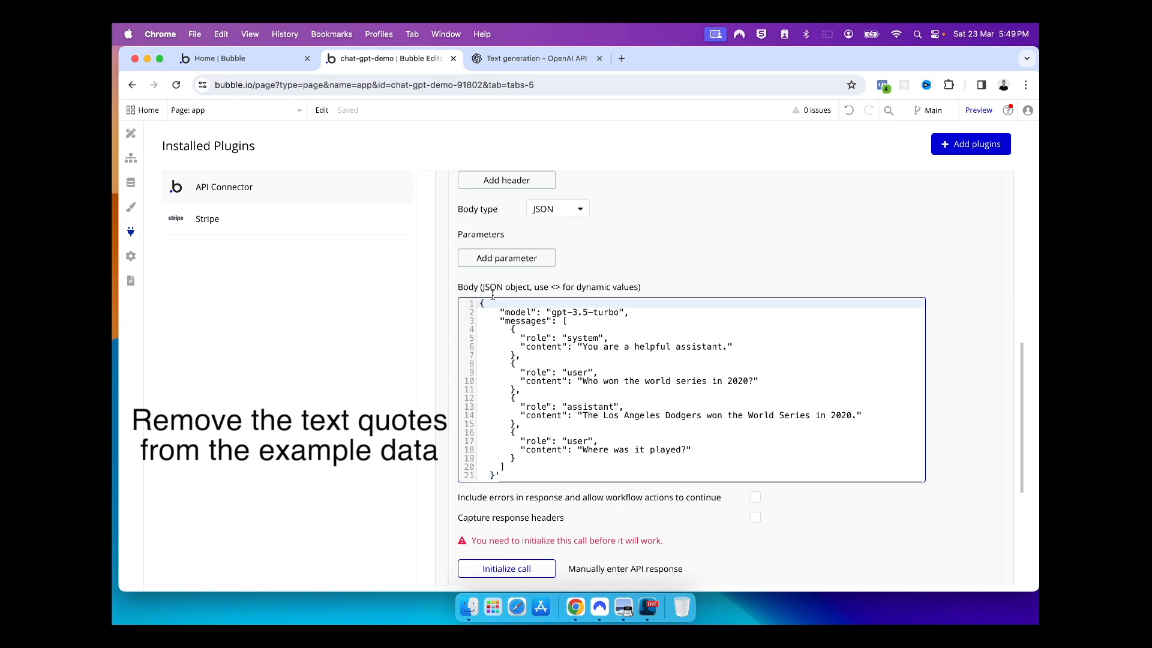
left_click(523, 473)
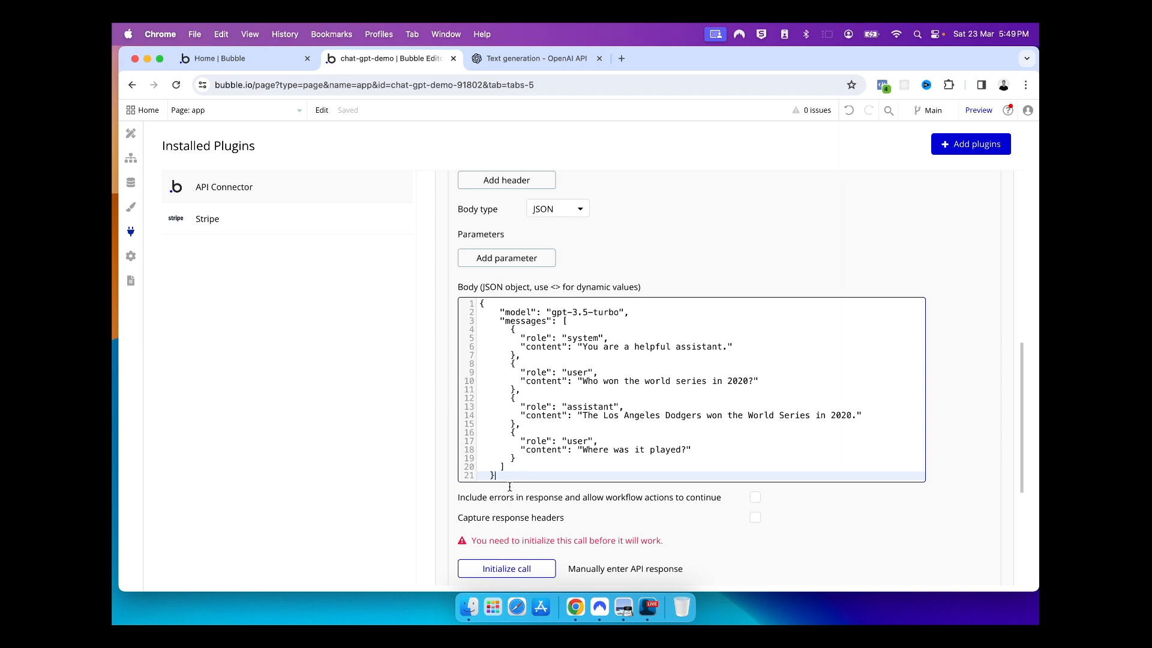
left_click(500, 322)
left_click(591, 380)
- Try to initialize the POST chat completion call, read the API's raw response and dismiss it
scroll(650, 256, "up", 3)
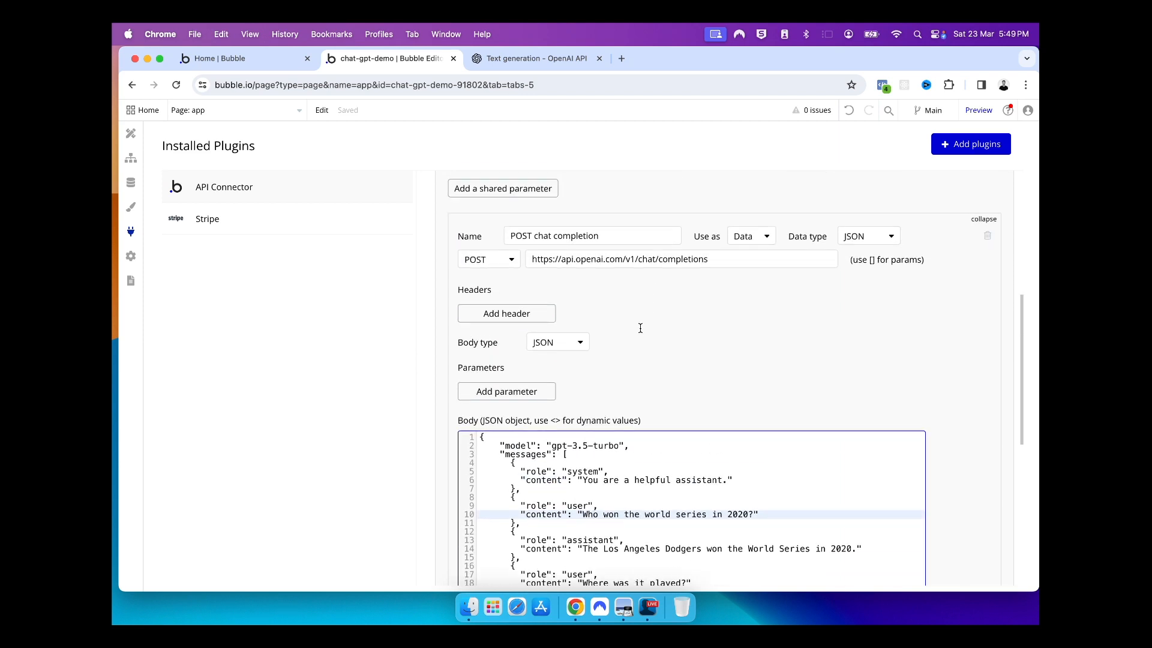
scroll(709, 337, "up", 4)
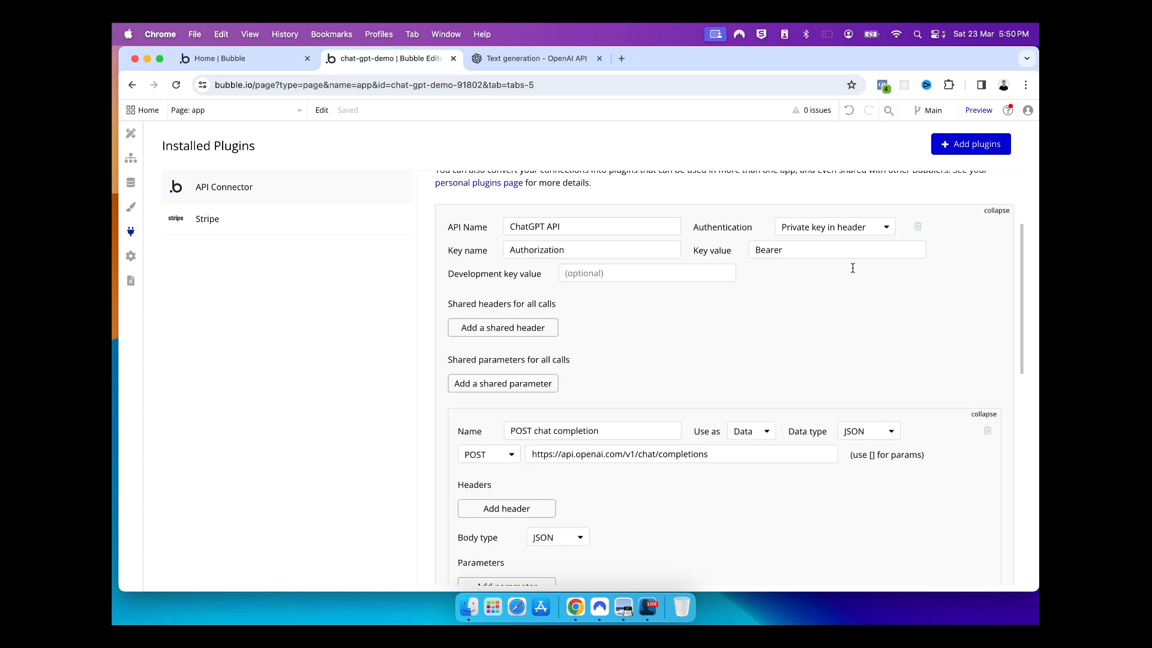
scroll(747, 325, "down", 10)
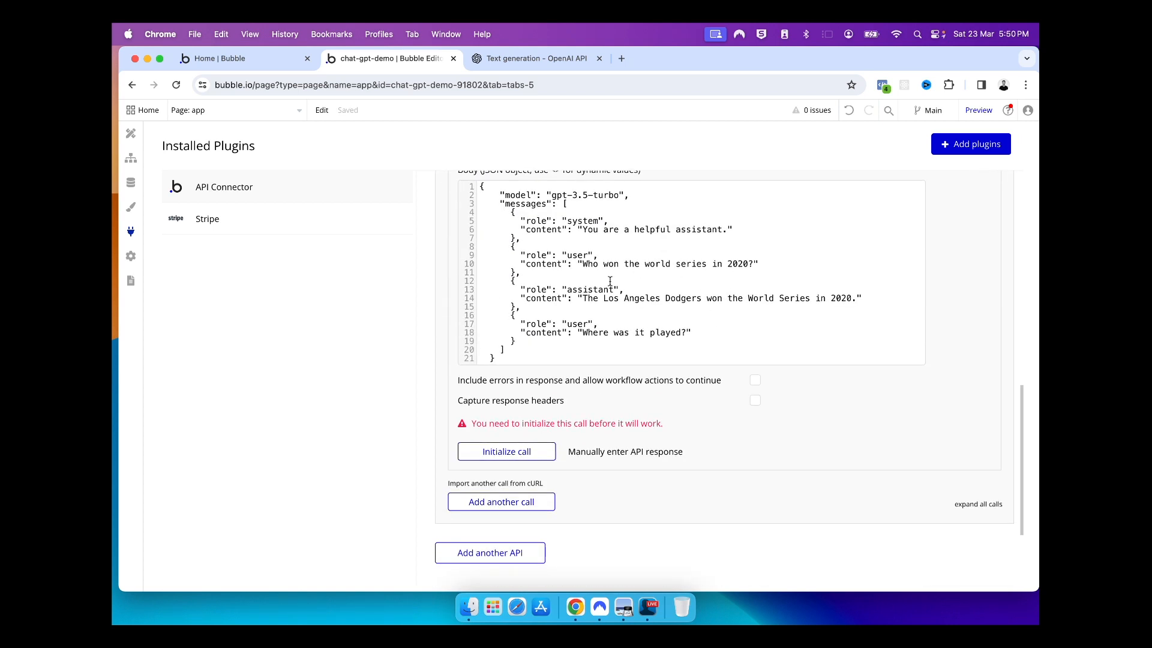
left_click(519, 452)
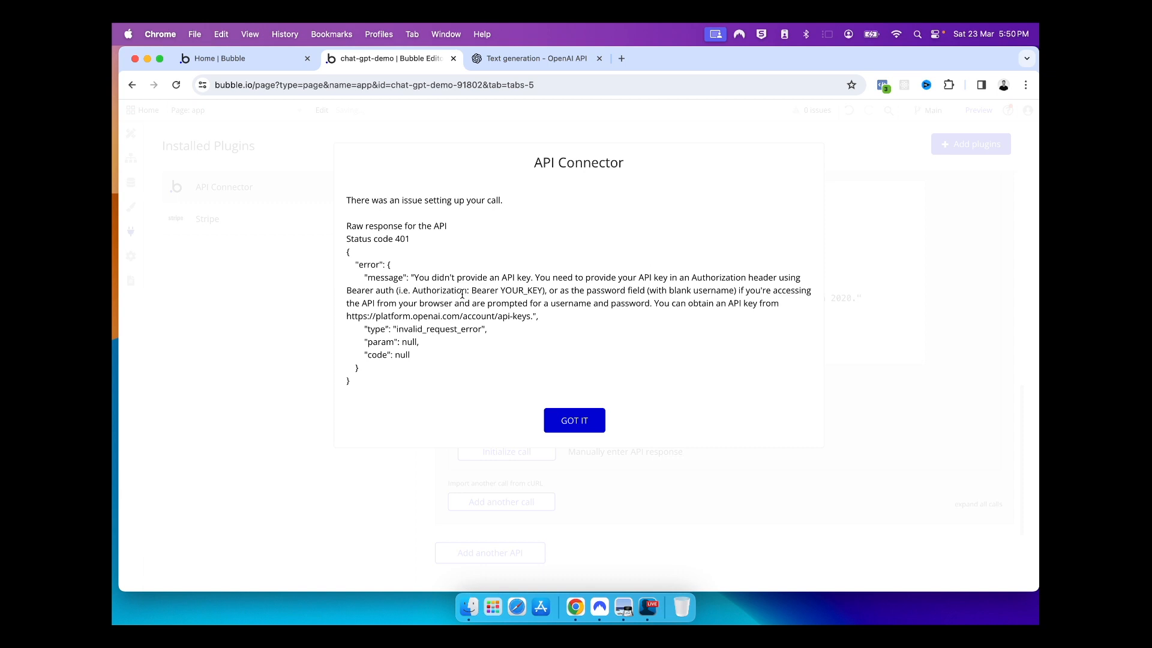
left_click_drag(423, 277, 635, 277)
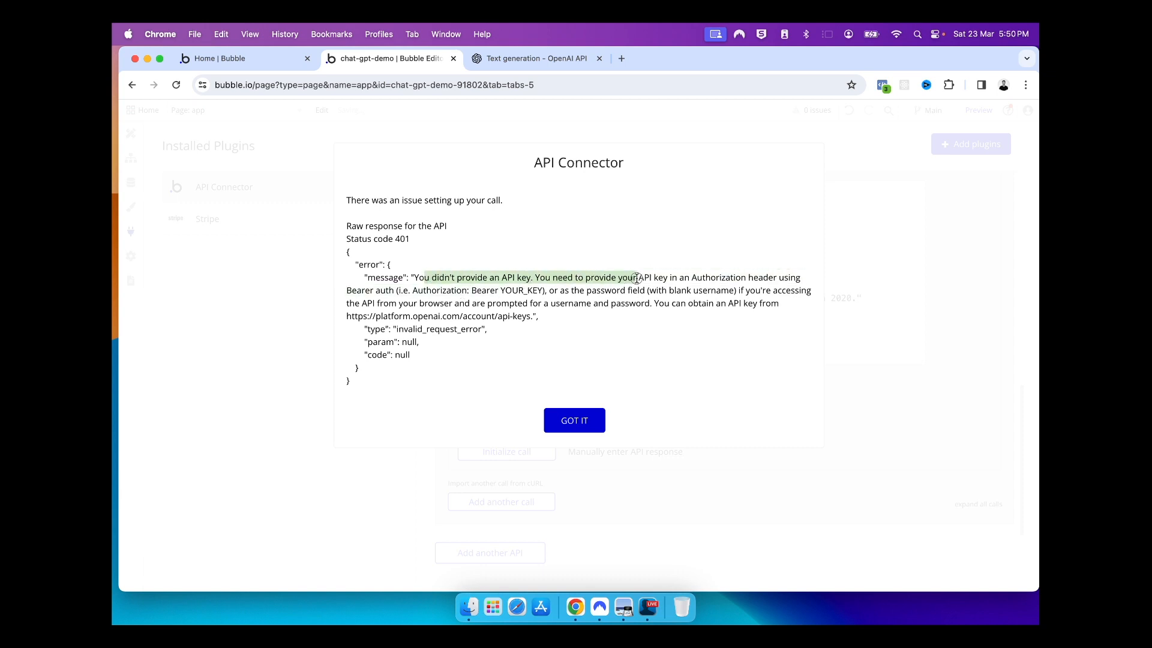
left_click(573, 420)
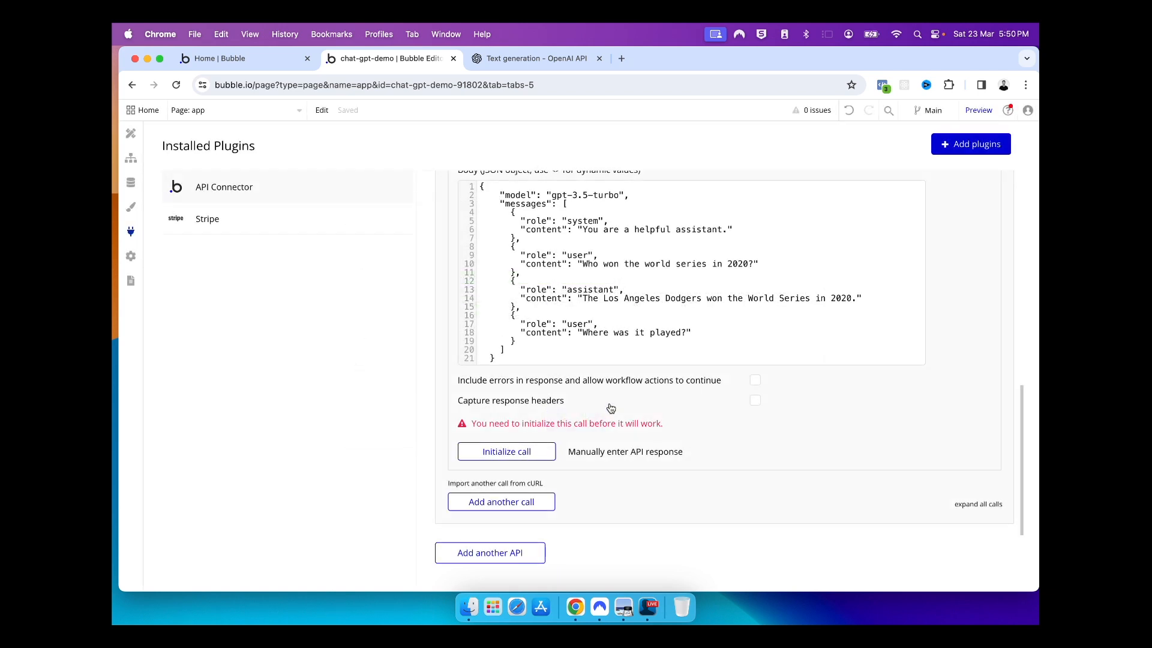
- Create a new OpenAI secret key named "bubble-demo" with All permissions on the API keys page and copy the key
left_click(562, 60)
left_click(658, 352)
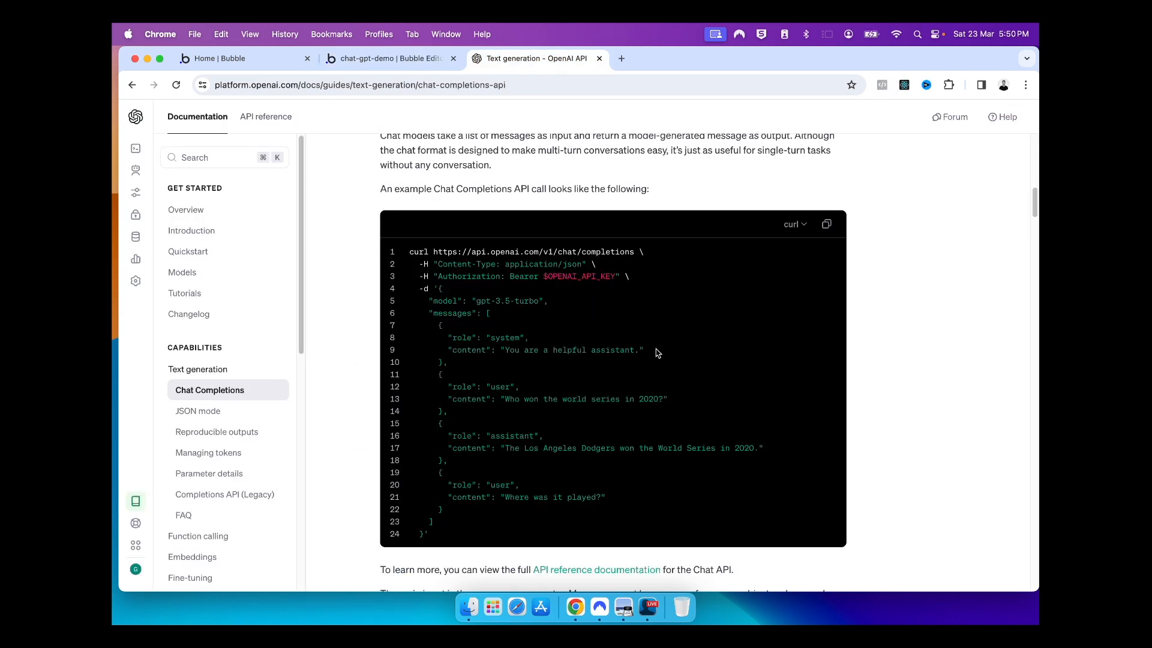
mouse_move(147, 173)
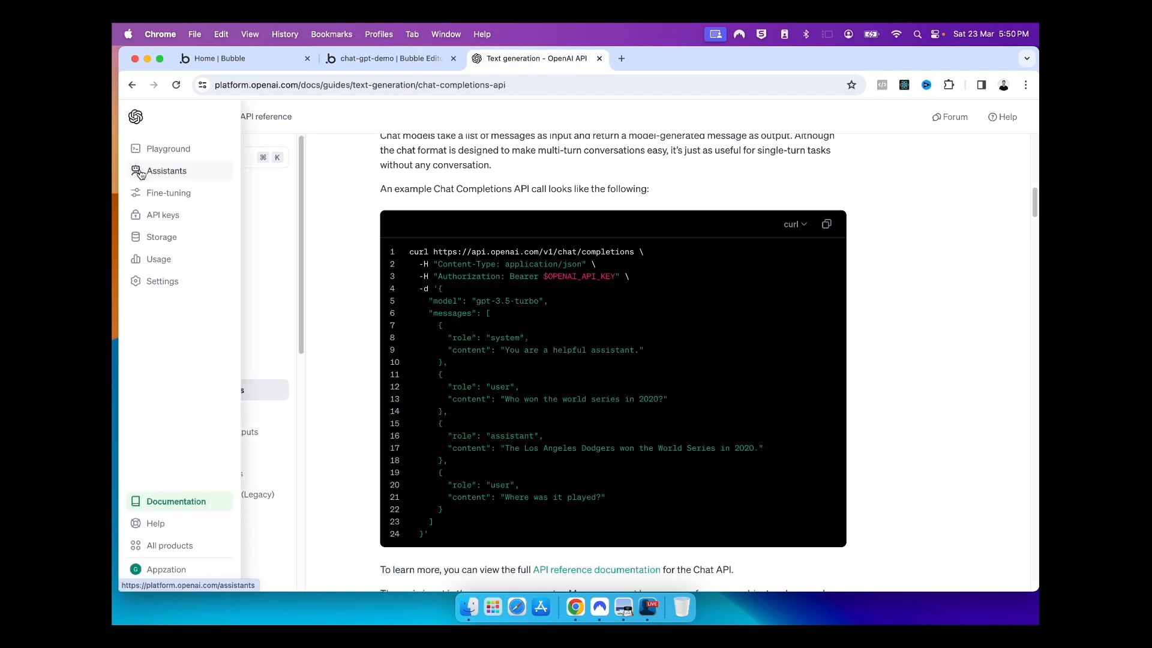
left_click(154, 220)
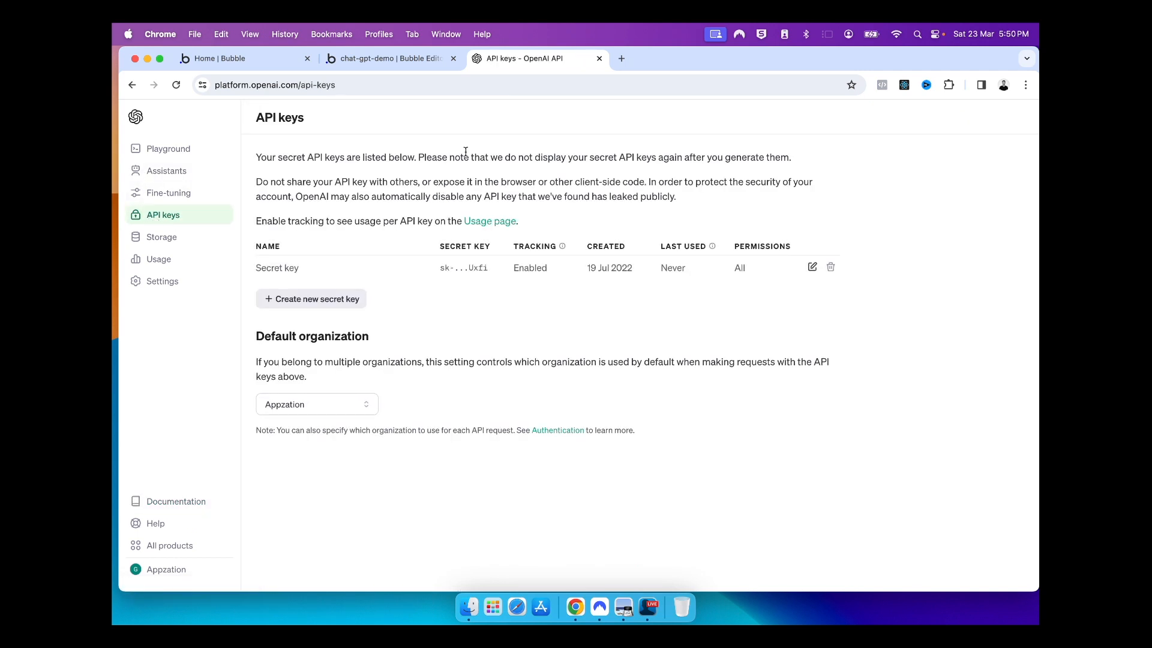
left_click(339, 300)
type("bubble-demo")
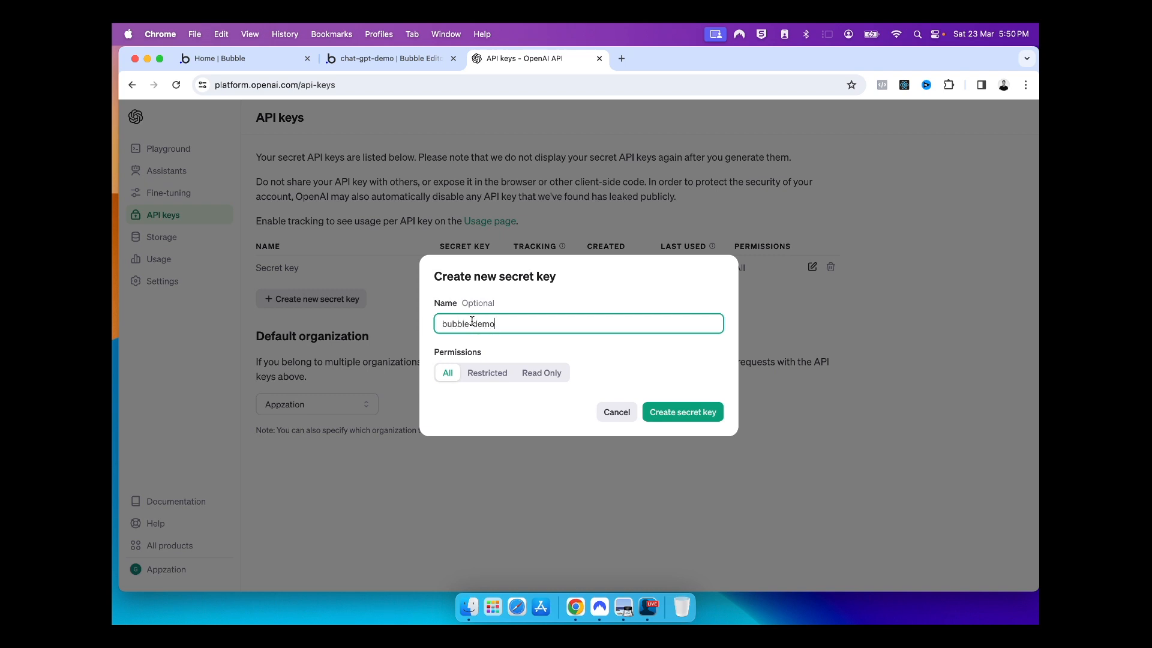
left_click(720, 409)
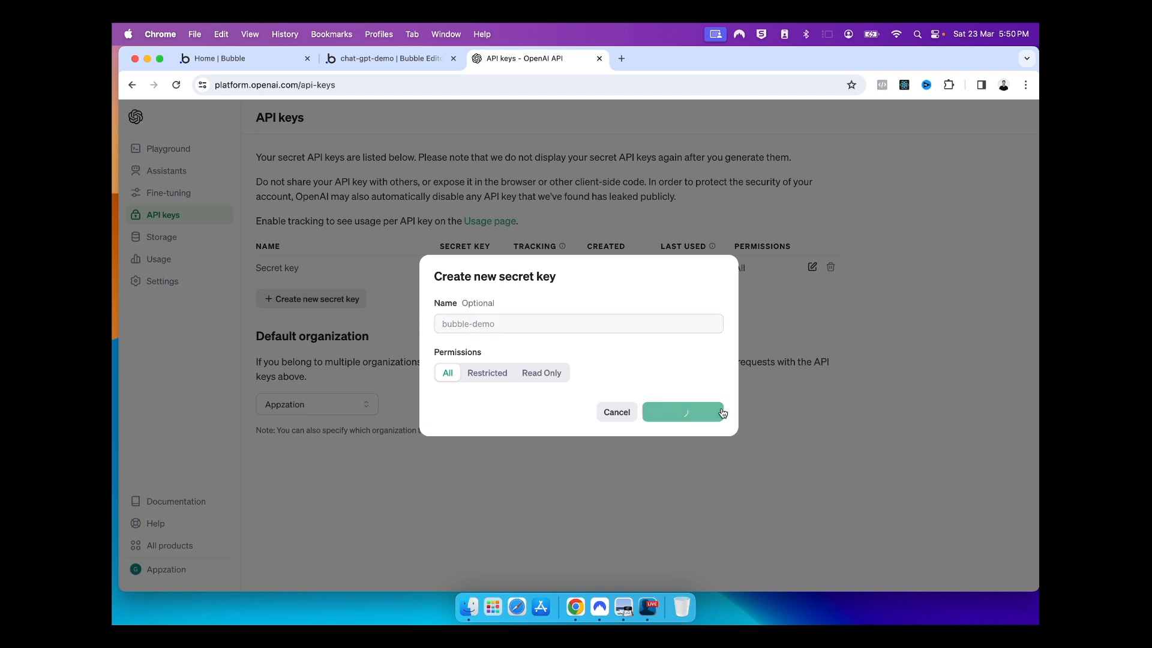
left_click(697, 342)
left_click(709, 423)
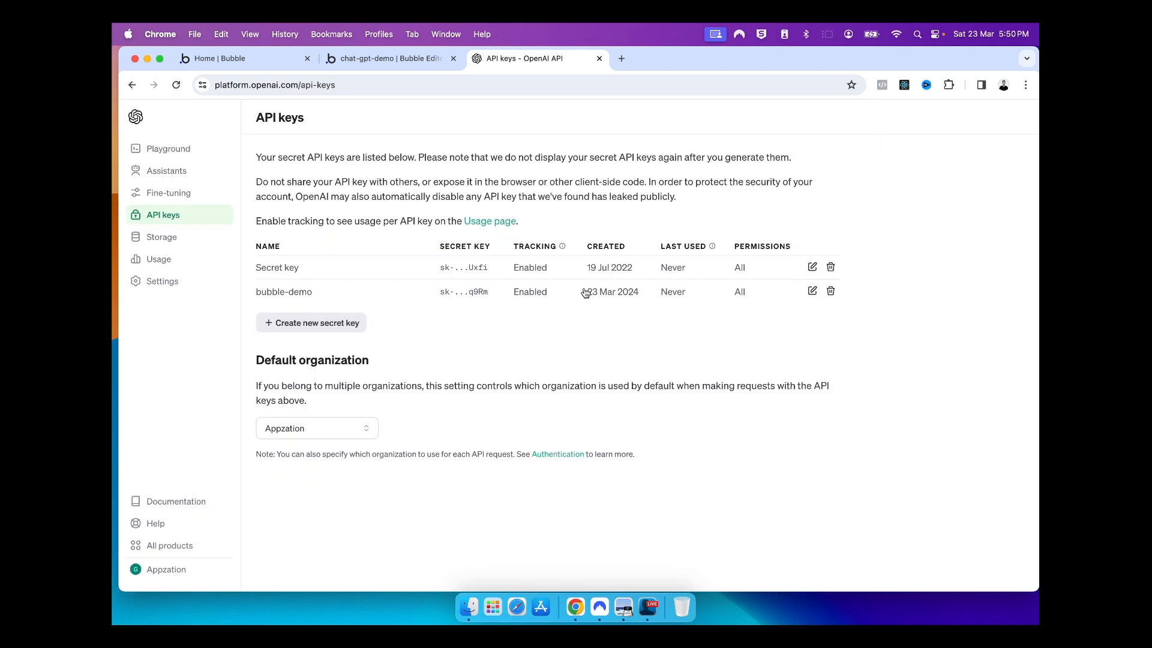
- Return to the Bubble editor and paste the API key after "Bearer" in the ChatGPT API's Authorization key value
left_click(414, 58)
scroll(718, 333, "up", 3)
scroll(718, 333, "up", 6)
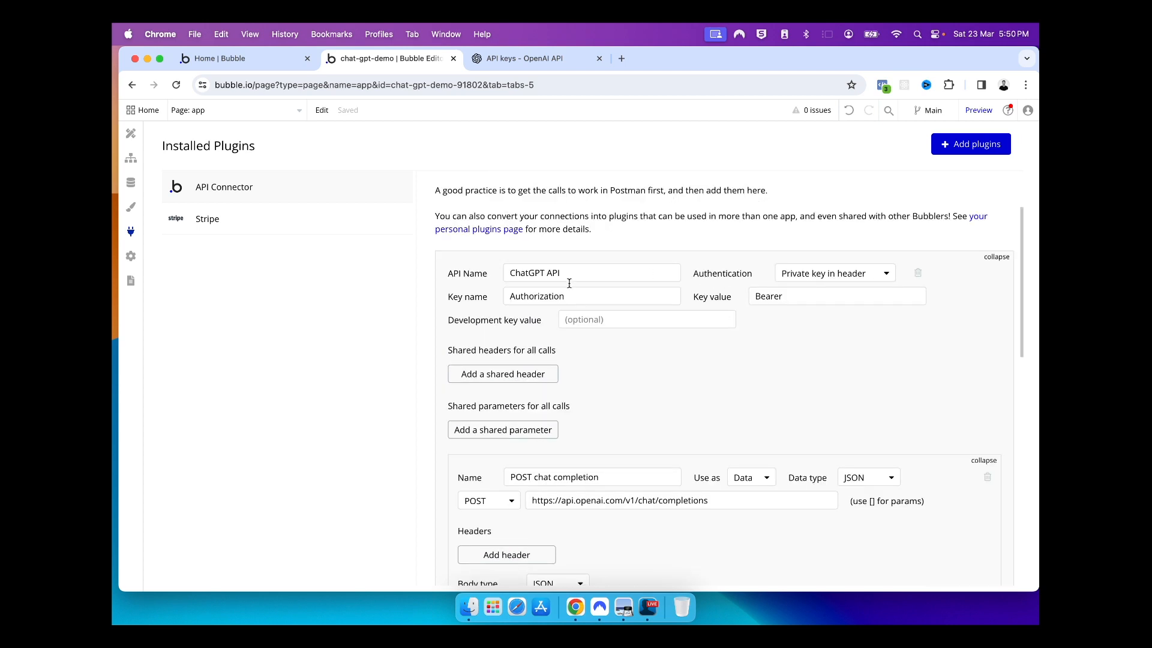
left_click(805, 296)
key("super+v")
key("super+Left")
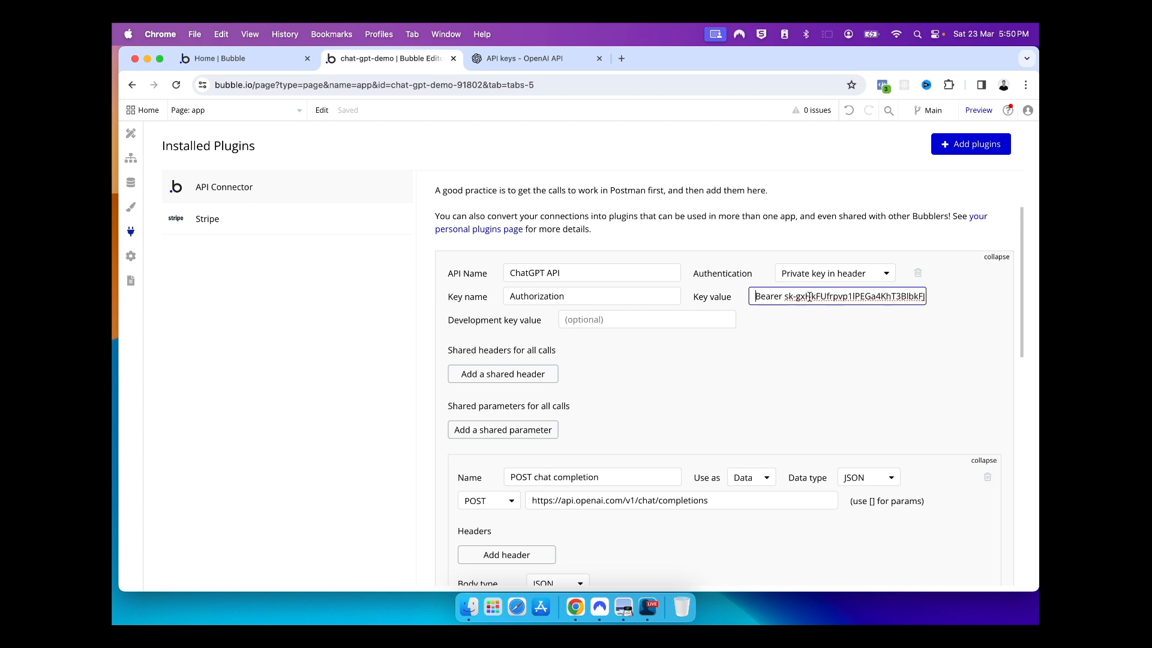
key("super+Right")
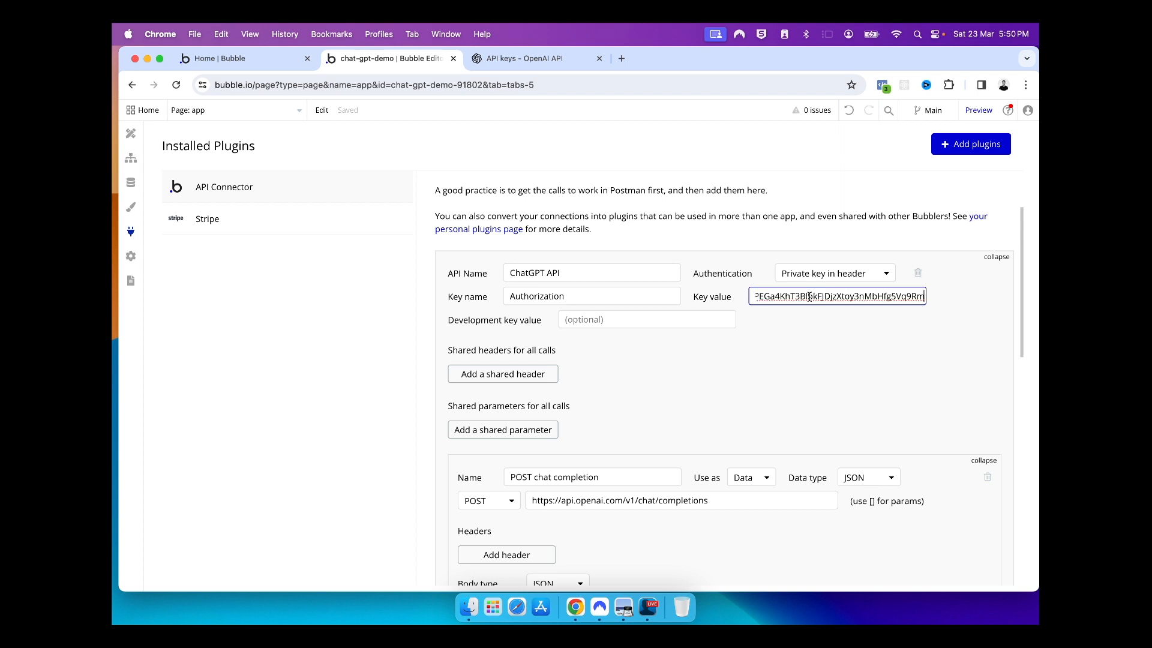
left_click(827, 354)
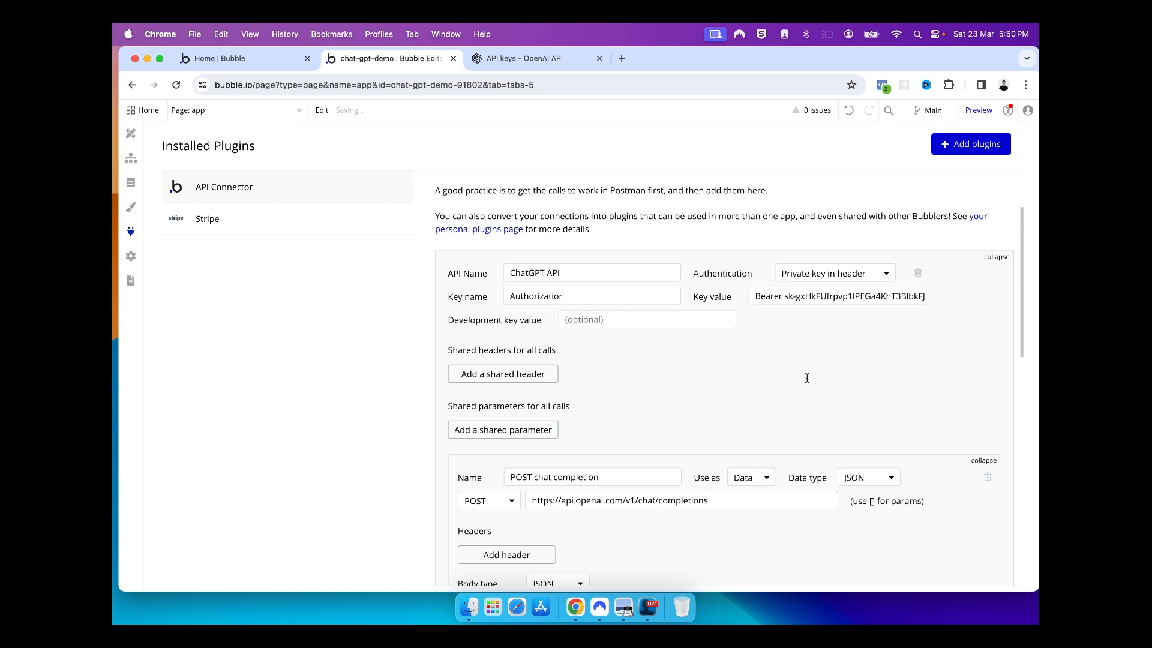
- Initialize the POST chat completion call, review the response's raw data and save the returned values
scroll(805, 378, "down", 7)
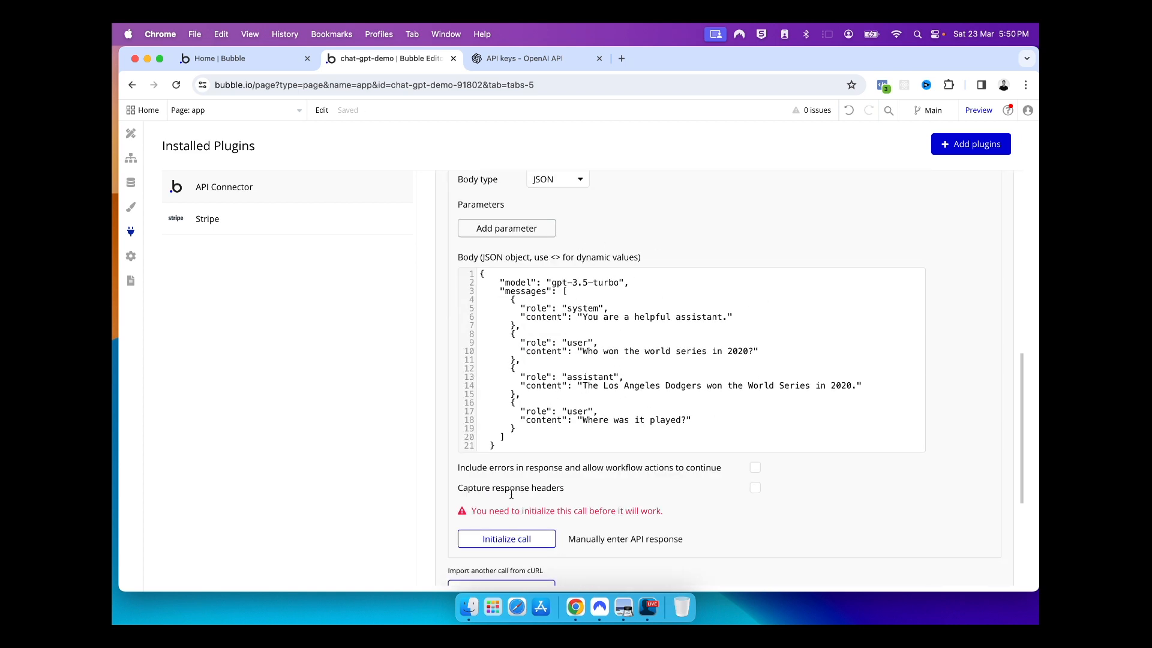
left_click(504, 538)
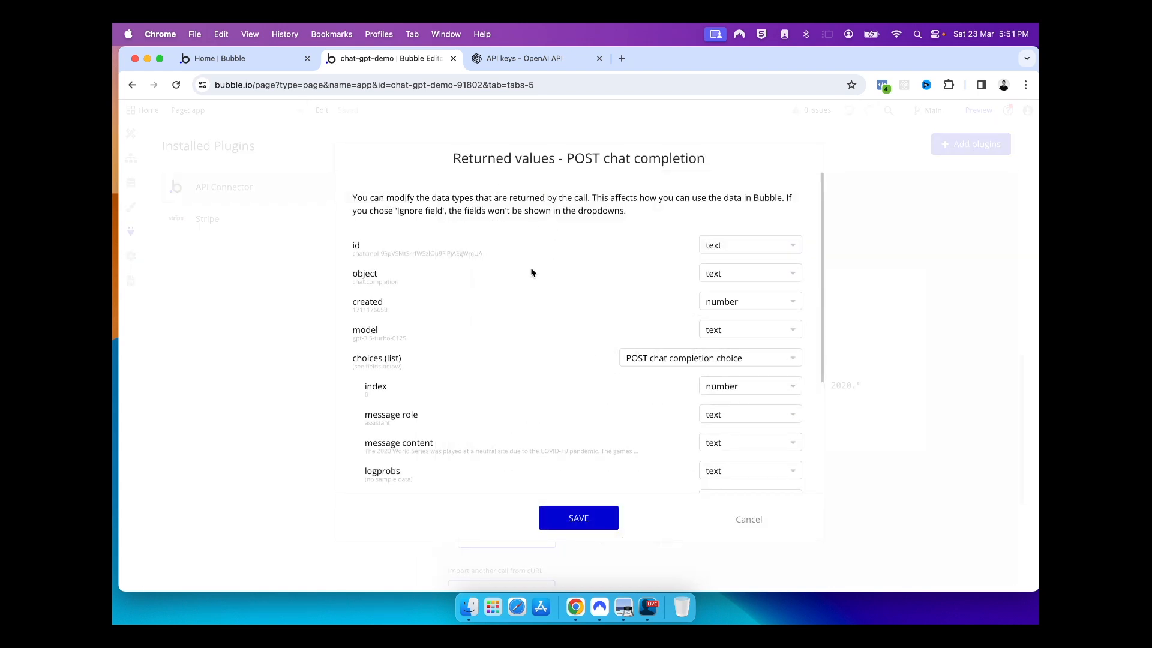
scroll(531, 273, "down", 5)
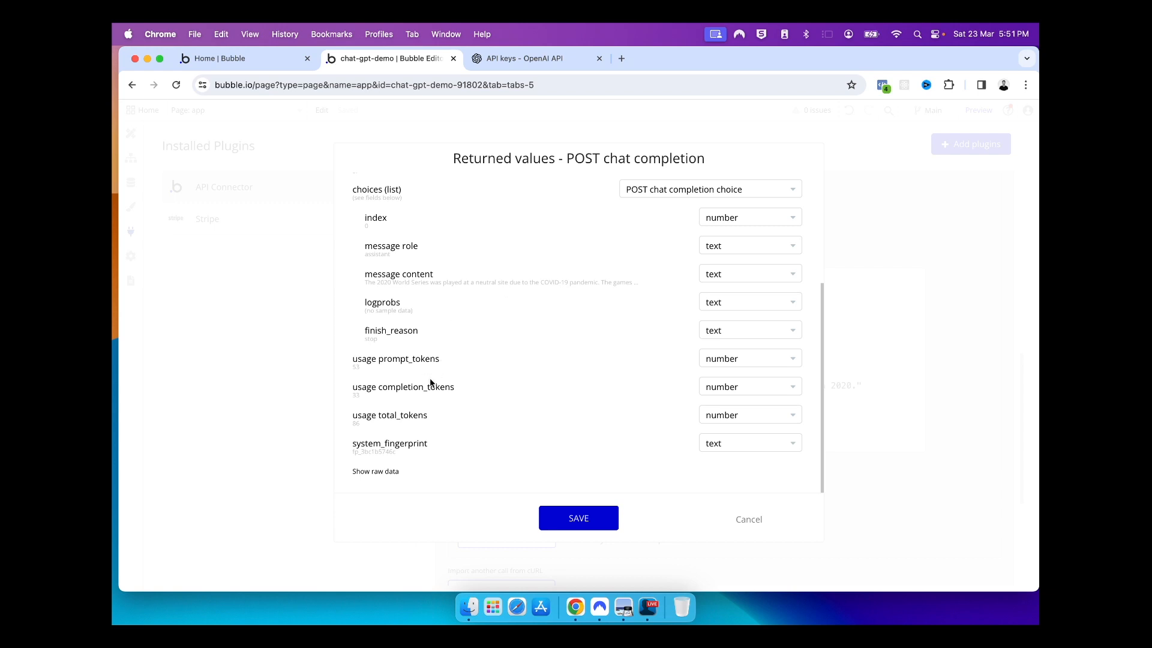
left_click(376, 472)
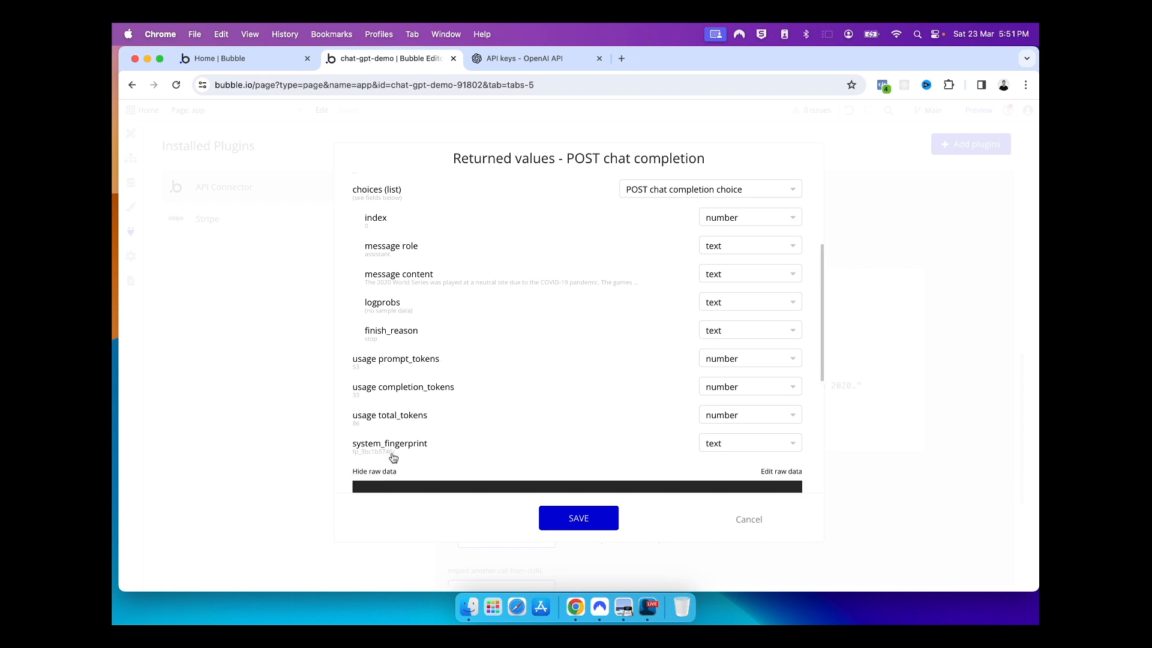
scroll(414, 420, "down", 5)
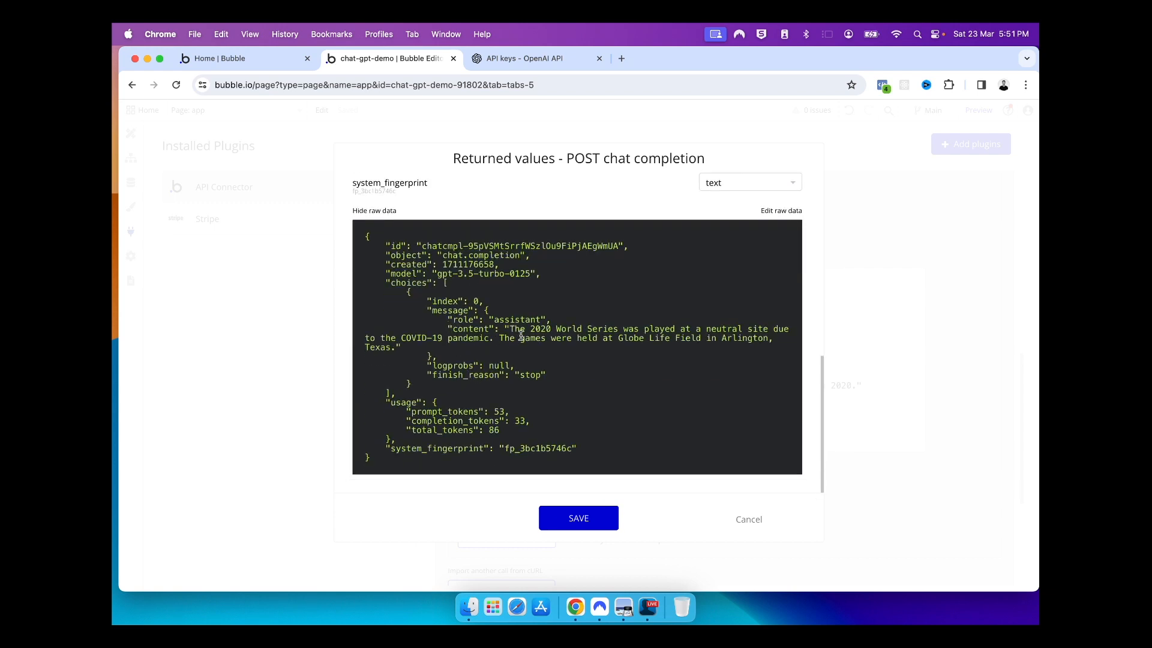
left_click_drag(510, 328, 396, 351)
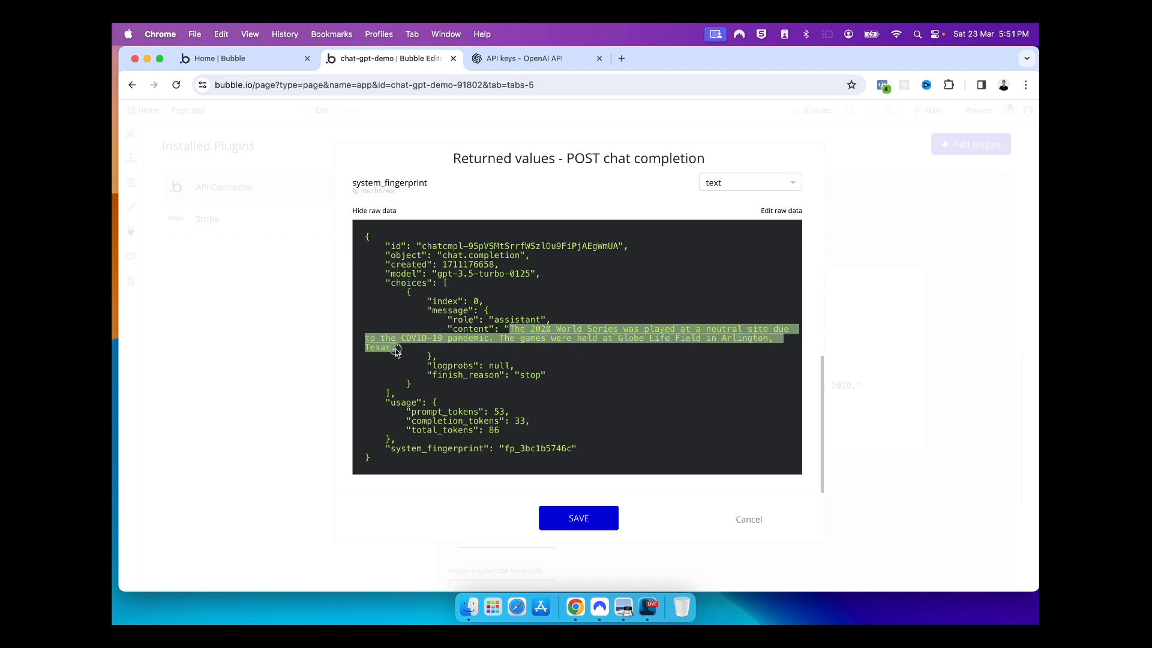
left_click_drag(396, 284, 442, 287)
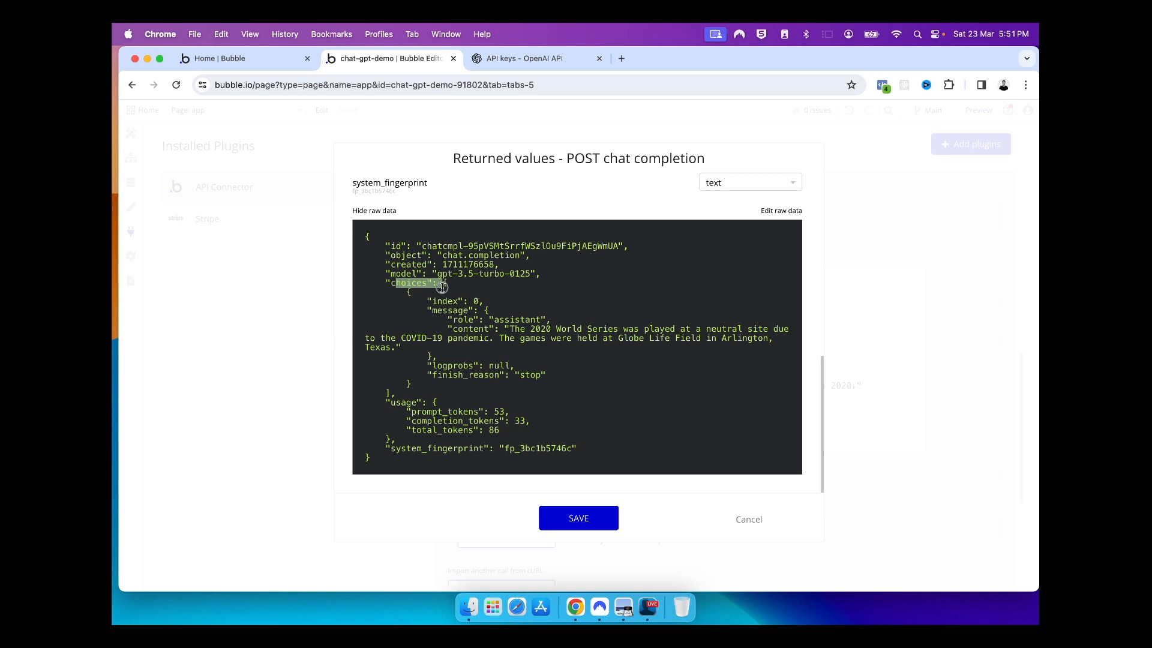
left_click(556, 524)
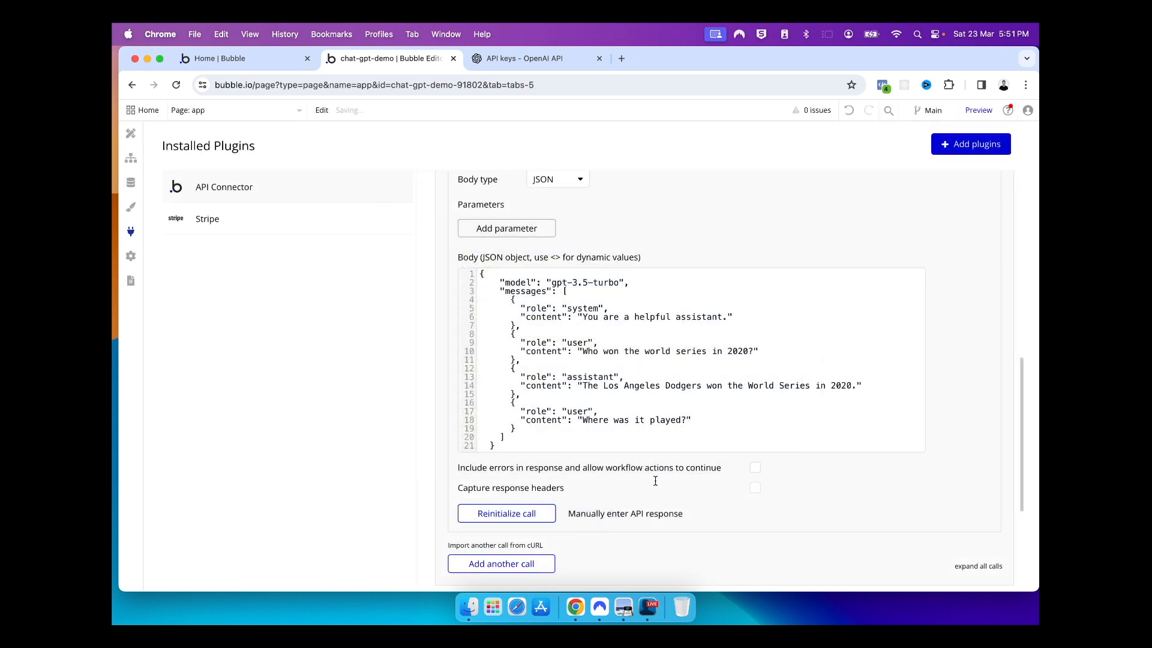
- Delete the assistant message and second user message from the call's JSON body, including the trailing comma after the first user message
left_click_drag(692, 420, 522, 421)
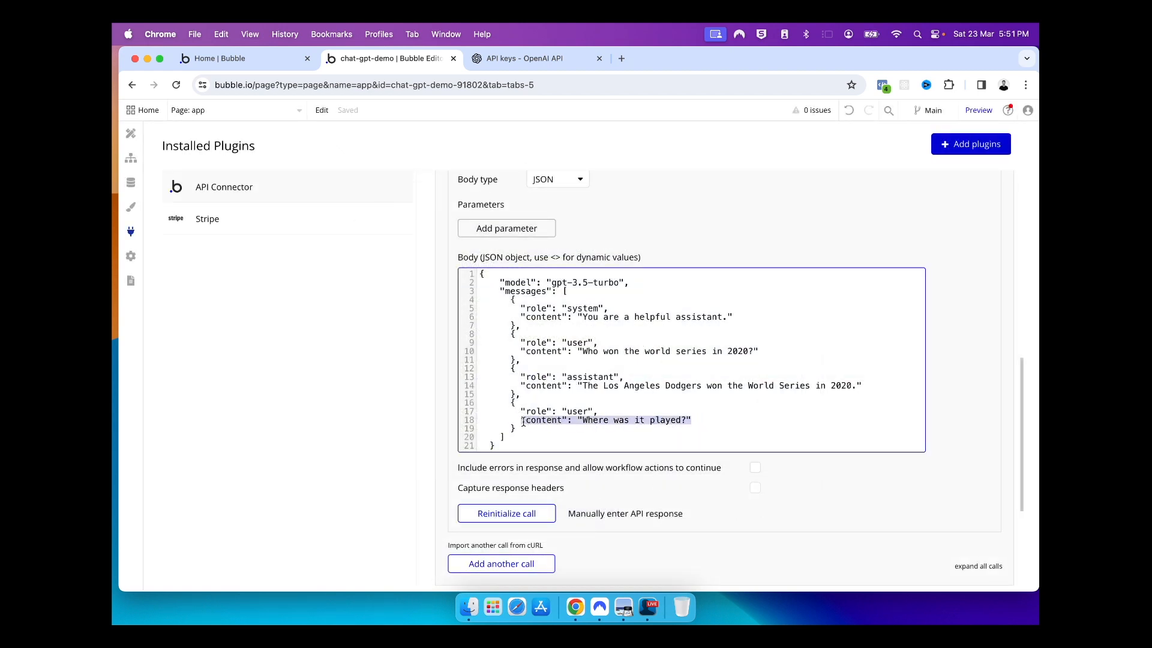
left_click(553, 433)
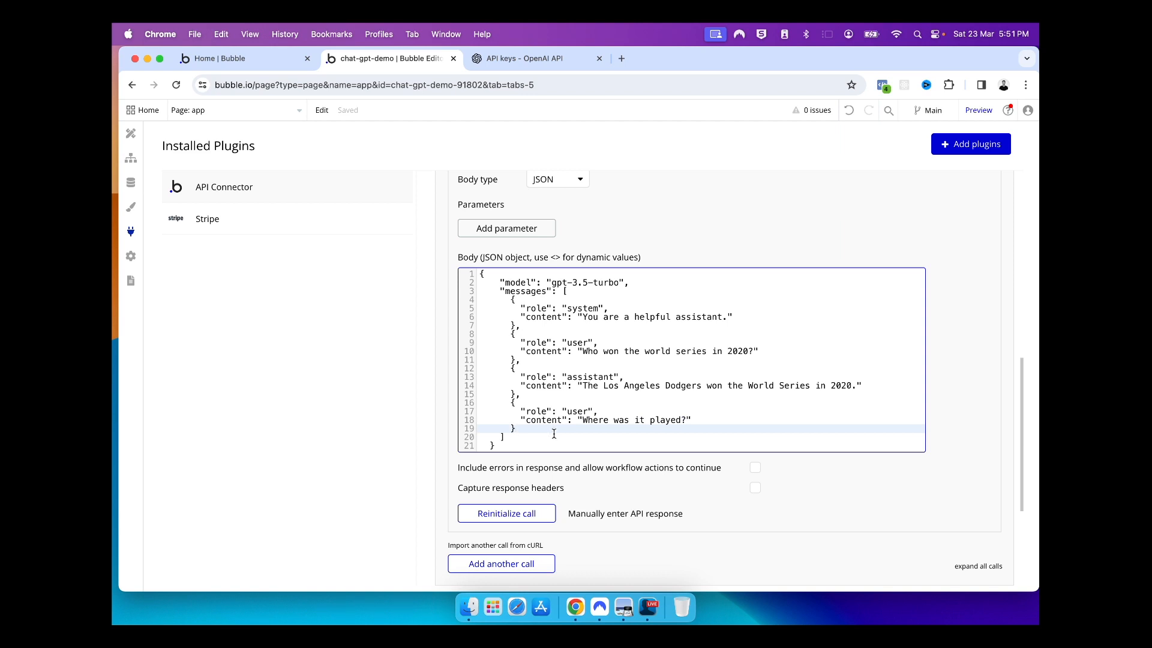
left_click(508, 418, "shift")
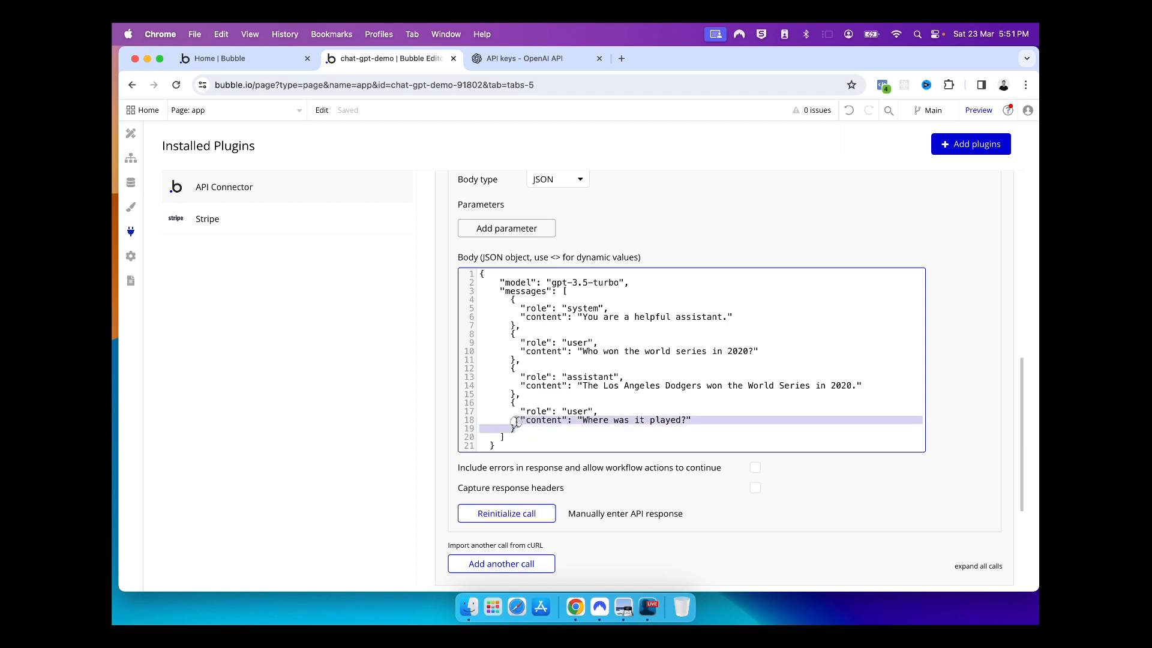
left_click_drag(507, 418, 464, 372)
key("BackSpace")
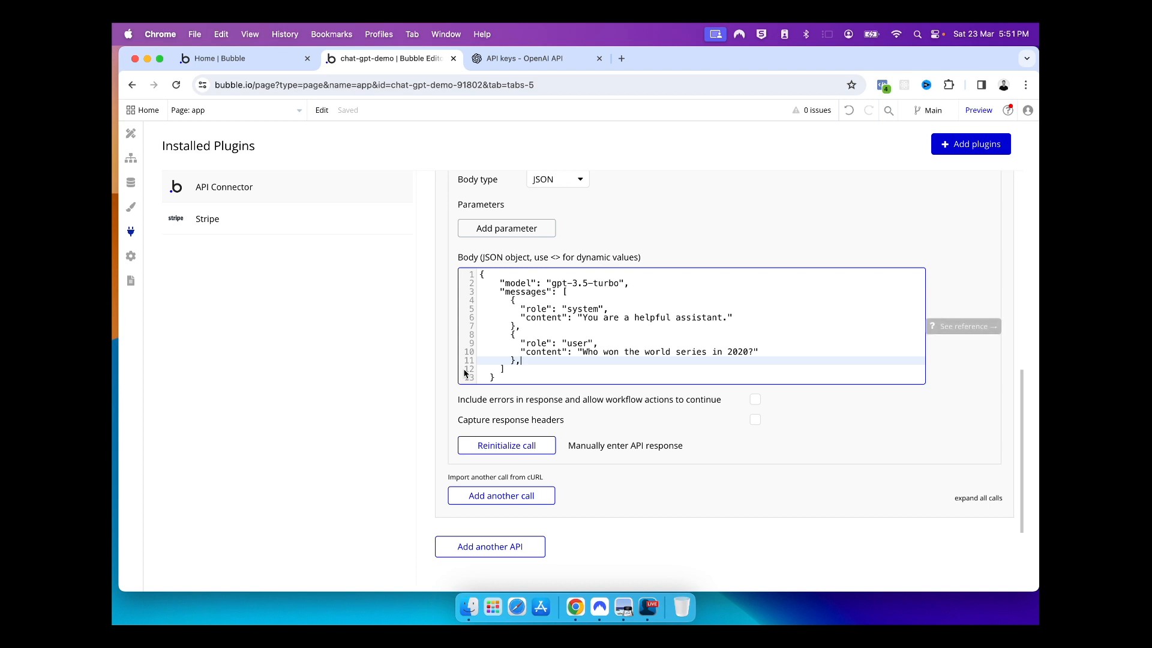
key("BackSpace")
left_click_drag(727, 318, 582, 317)
type("You're a career coach and recruit")
key("BackSpace")
key("BackSpace")
key("BackSpace")
key("BackSpace")
key("BackSpace")
key("BackSpace")
key("BackSpace")
key("BackSpace")
key("BackSpace")
key("BackSpace")
key("BackSpace")
key("BackSpace")
key("BackSpace")
key("BackSpace")
key("BackSpace")
key("BackSpace")
key("BackSpace")
key("BackSpace")
key("BackSpace")
key("BackSpace")
left_click(664, 329)
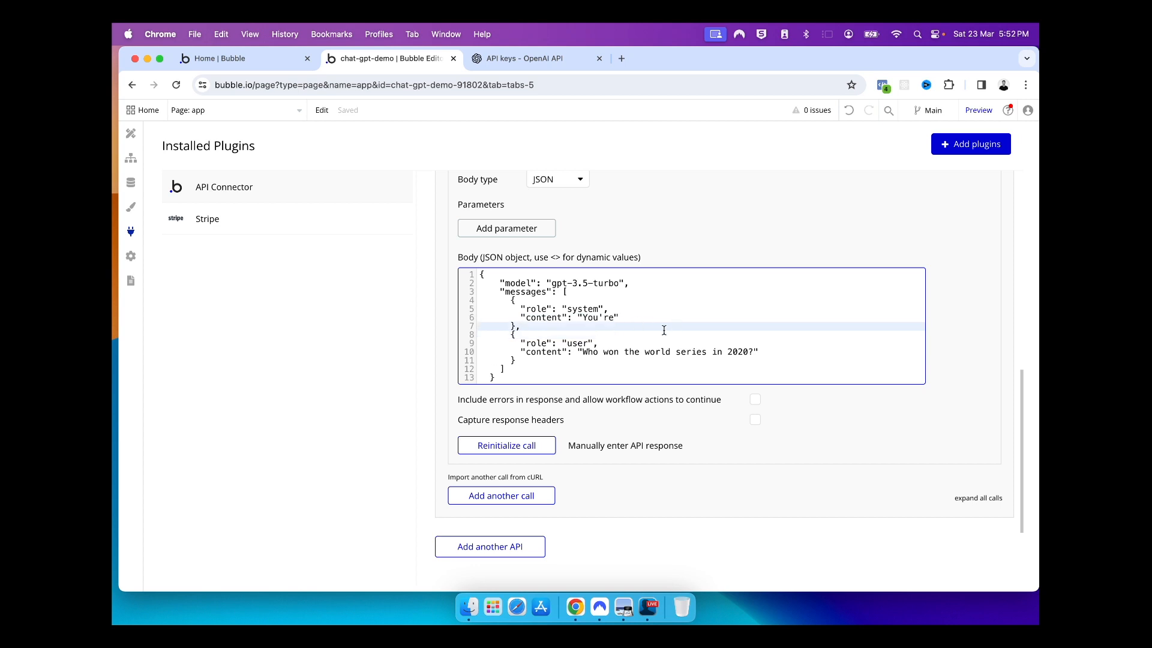
- Open ChatGPT in a new browser tab and ask it to write a prompt for an assistant that helps tech and digital media candidates improve their resumes
left_click(622, 59)
type("openai")
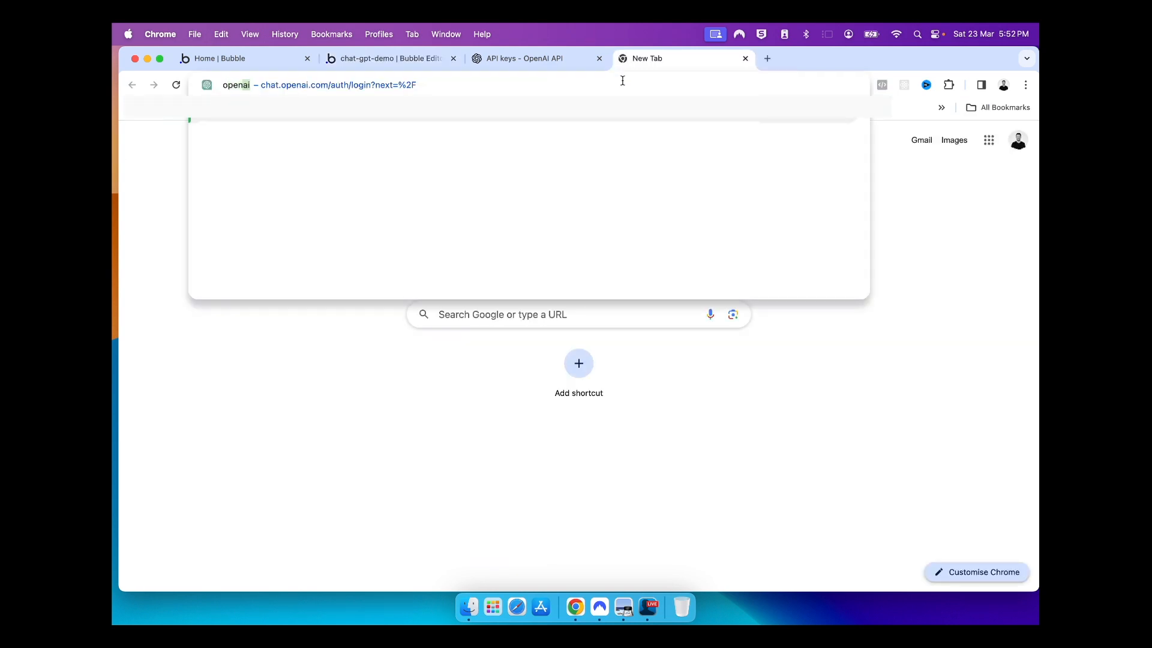
key("Return")
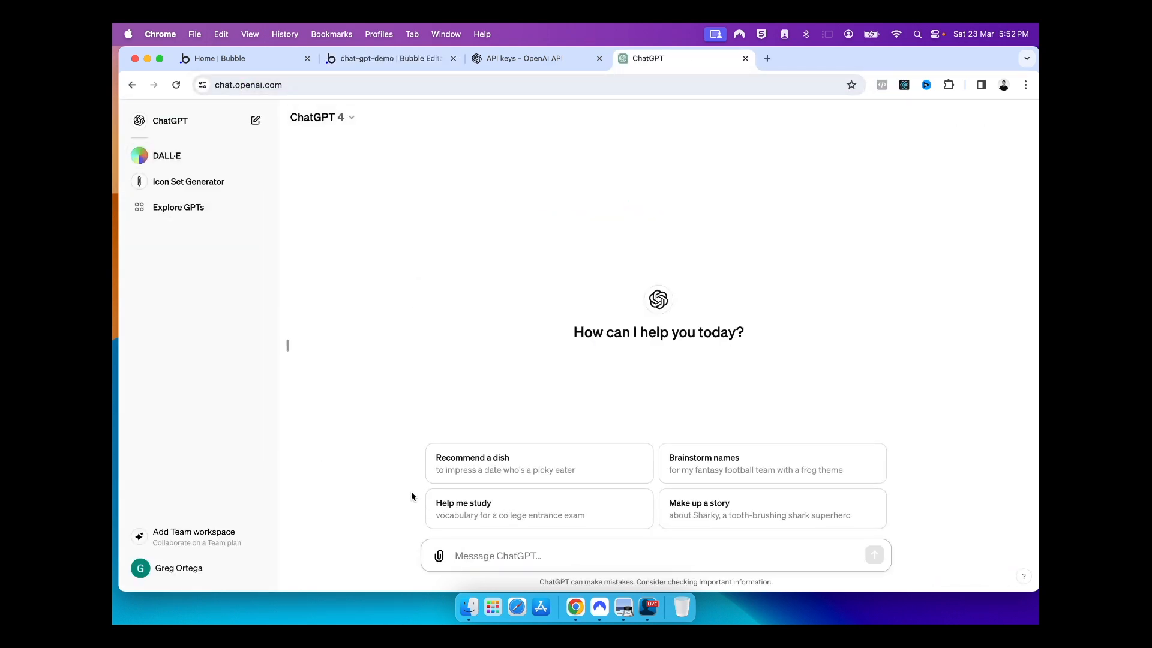
type("Write a prompt that will be used by a chatgpt assistant to help candidates improve their resume. Most candidates will be in the tech and digital media sector. The assistant should be able to help candidates with formatting and tailoring their resume for a part")
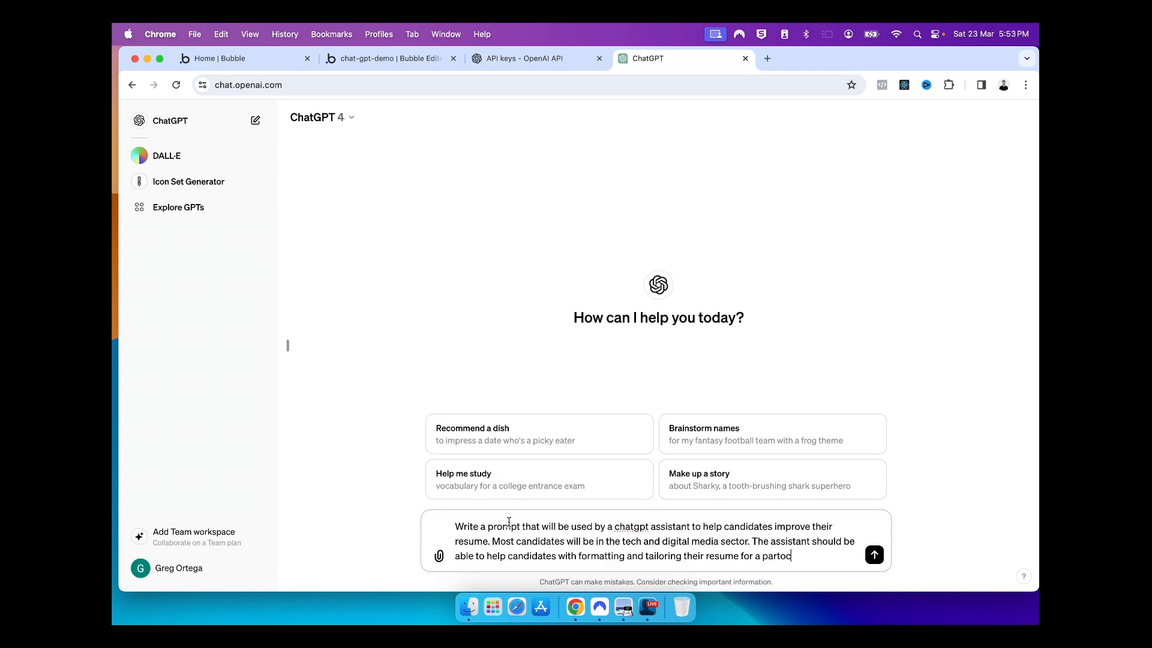
type("icular job. Candidates will provide their skills and experience, and the assistant is meant to provide tips on formatting, wording and suggestions to improve their overall resume")
key("Return")
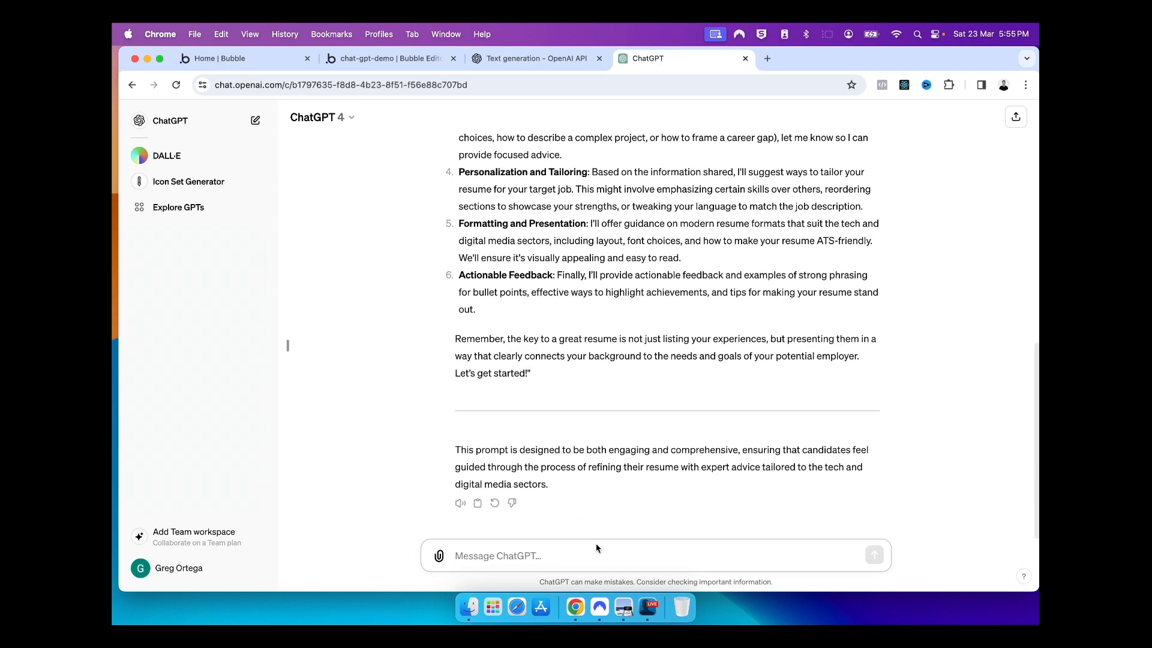
- Ask ChatGPT for the assistant setup prompt in the API's JSON format, supplying the "role": "system", "content": "You are a helpful assistant." block as the example
left_click(606, 552)
type("Please provide the prompt needed to setup the assistant in the API, with the following format")
key("shift+Return")
type("{     \"role\": \"system\",     \"content\": \"You are a helpful assistant.\"   },")
key("Return")
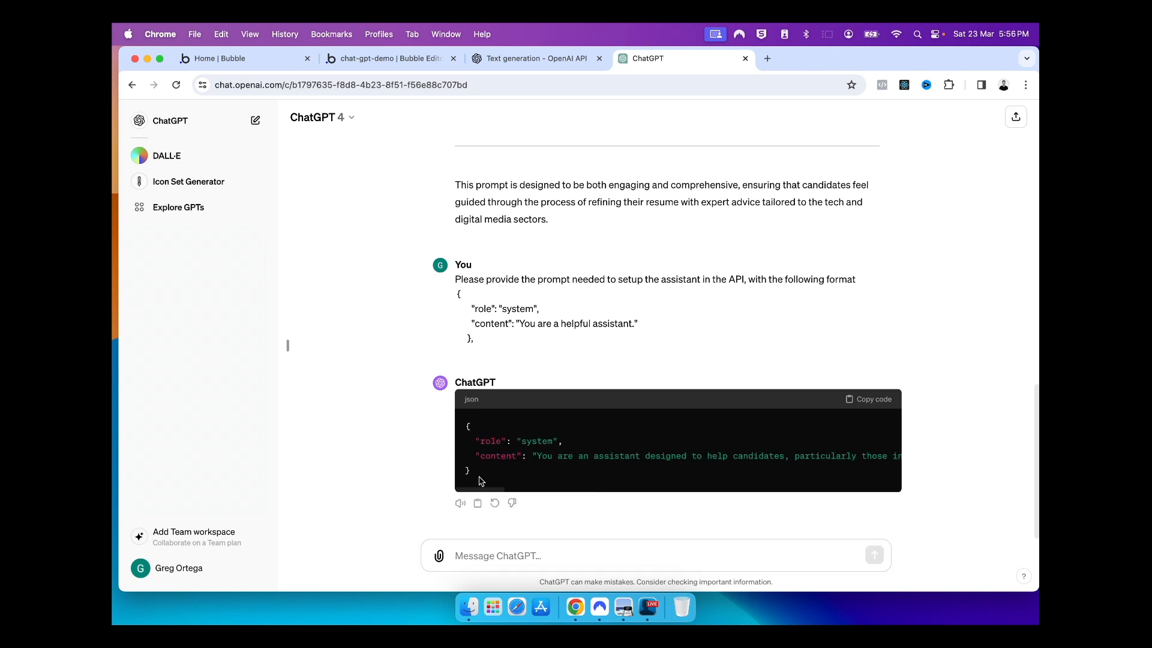
- Copy ChatGPT's generated JSON block, replace the system message in the Bubble call's body with it, and add a comma after its closing brace
left_click_drag(486, 475, 463, 430)
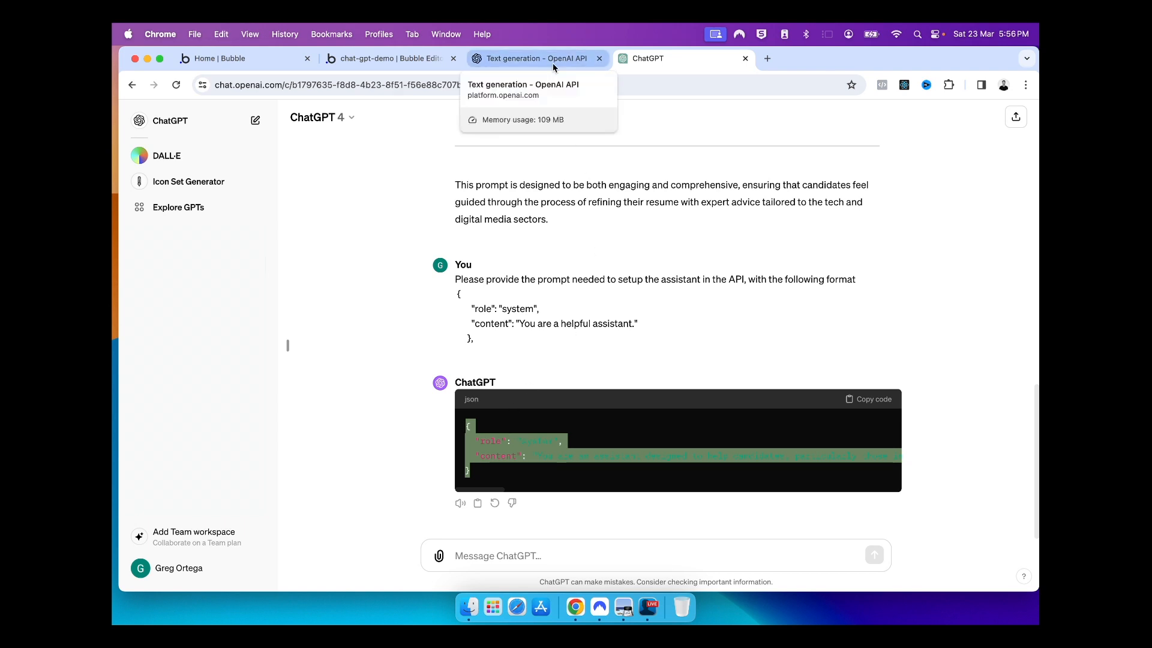
left_click(430, 61)
left_click(620, 327)
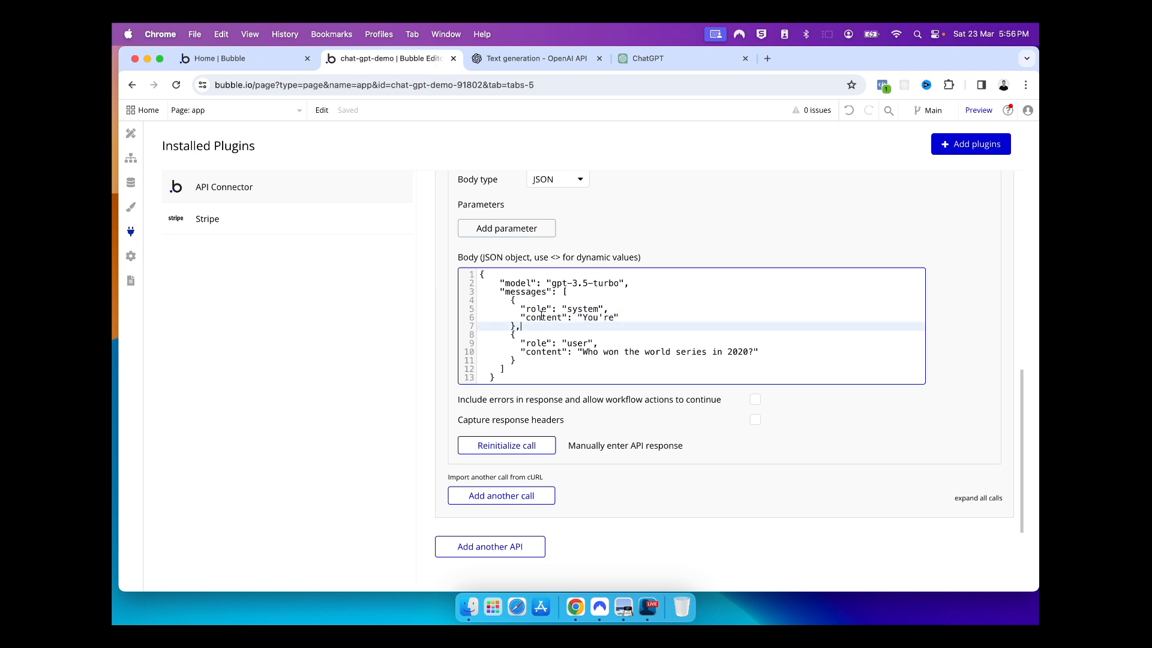
left_click_drag(510, 301, 529, 327)
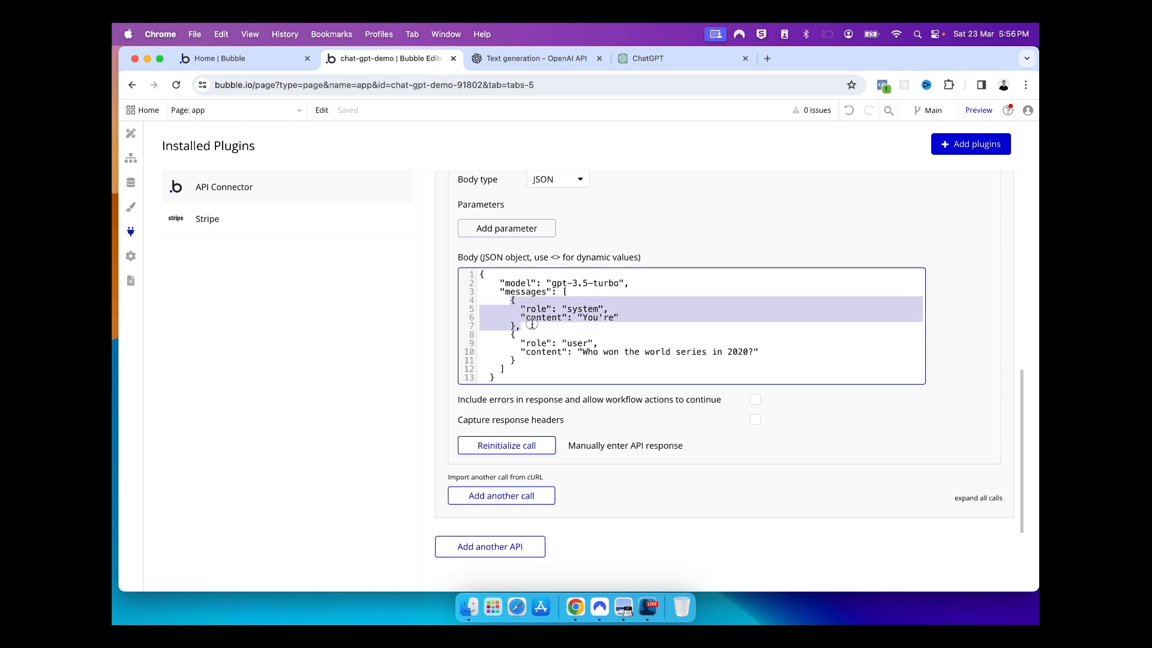
key("super+v")
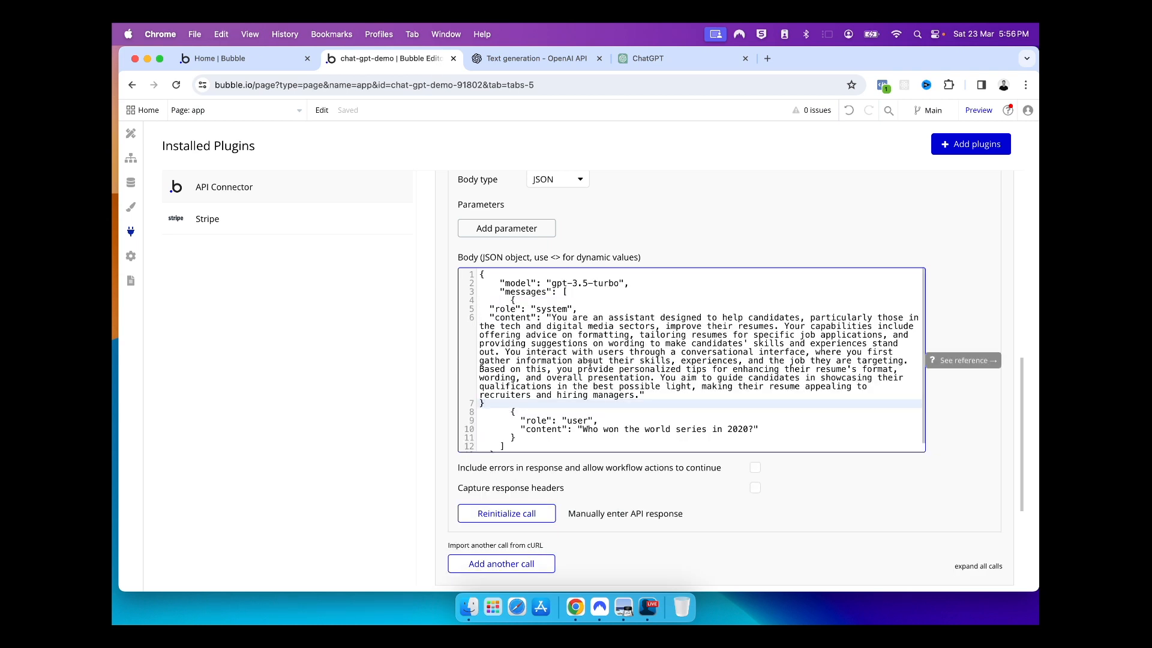
left_click(573, 296)
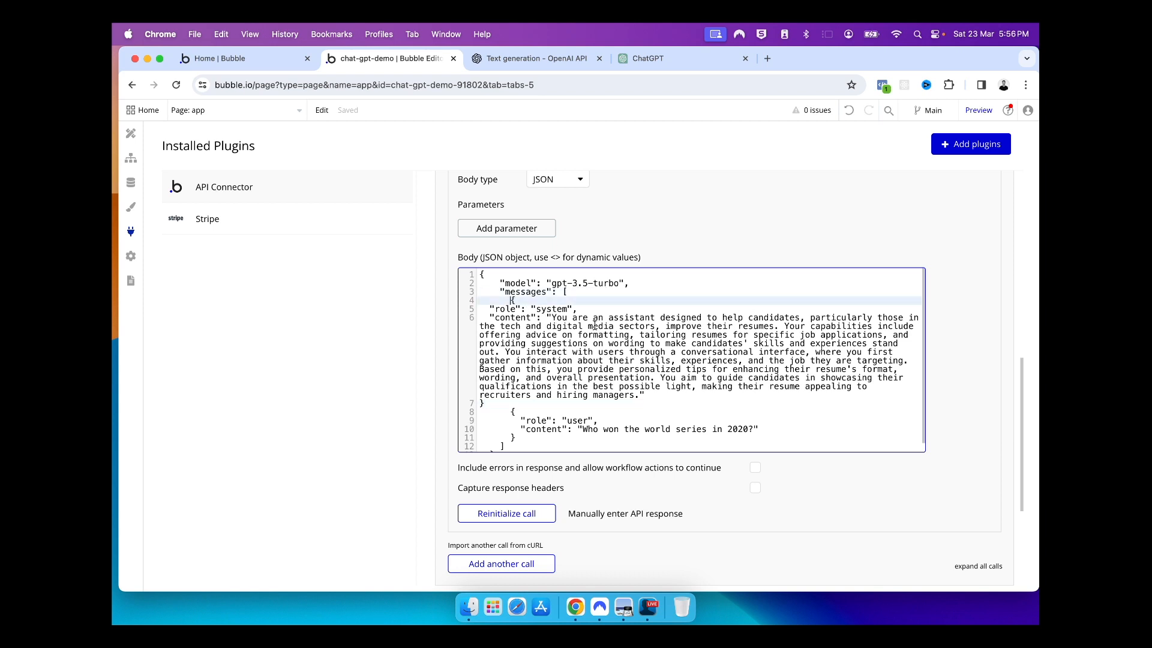
left_click(534, 405)
type(",")
- Set the user message content to "I'm a full stack software engineer based in Australia, how should I structure my resume?"
left_click_drag(754, 430, 583, 431)
key("BackSpace")
type("I'm a software engineer based in Australia with")
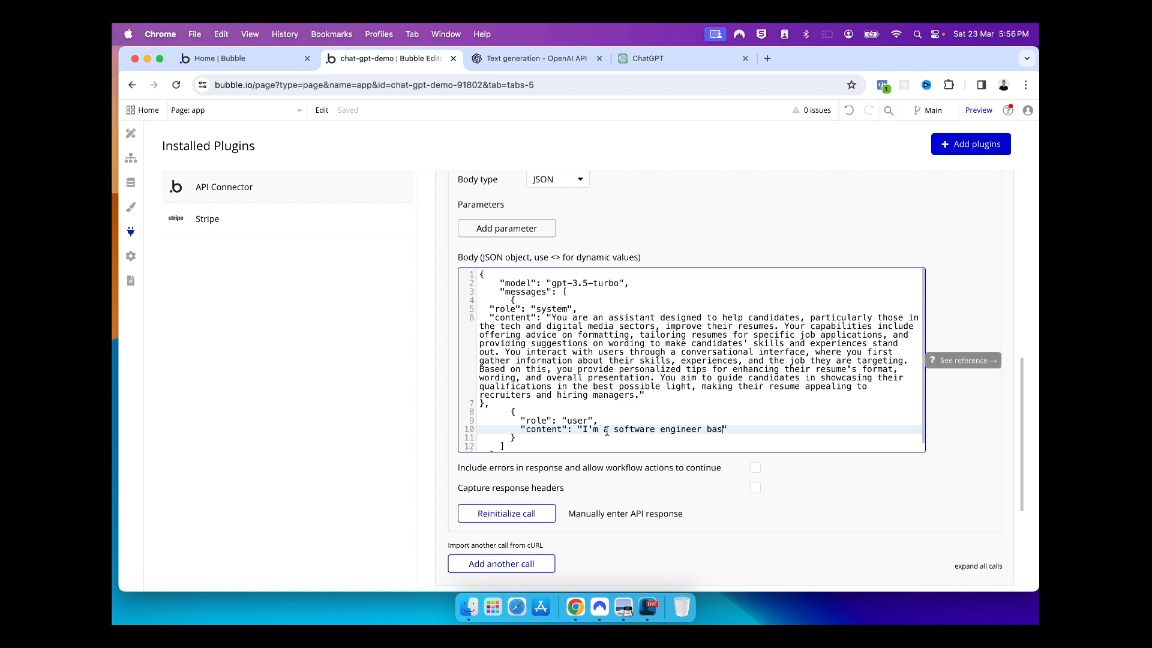
left_click(606, 431)
type("full stack")
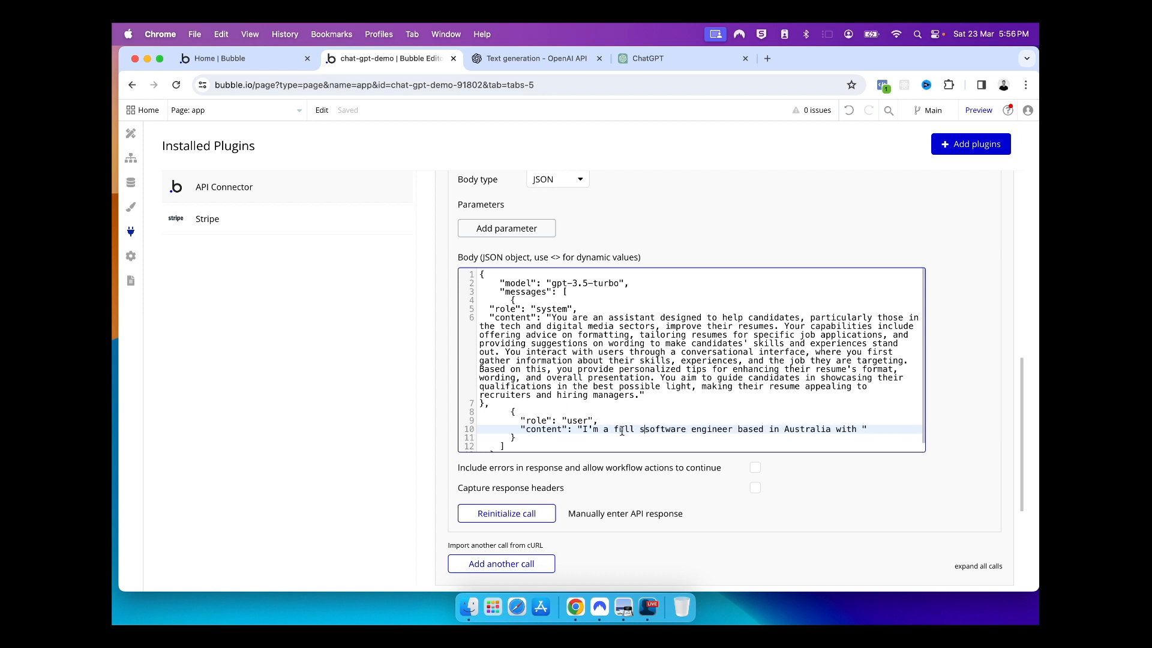
key("BackSpace")
key("BackSpace")
key("BackSpace")
key("BackSpace")
key("BackSpace")
type(", how should I structure my resume")
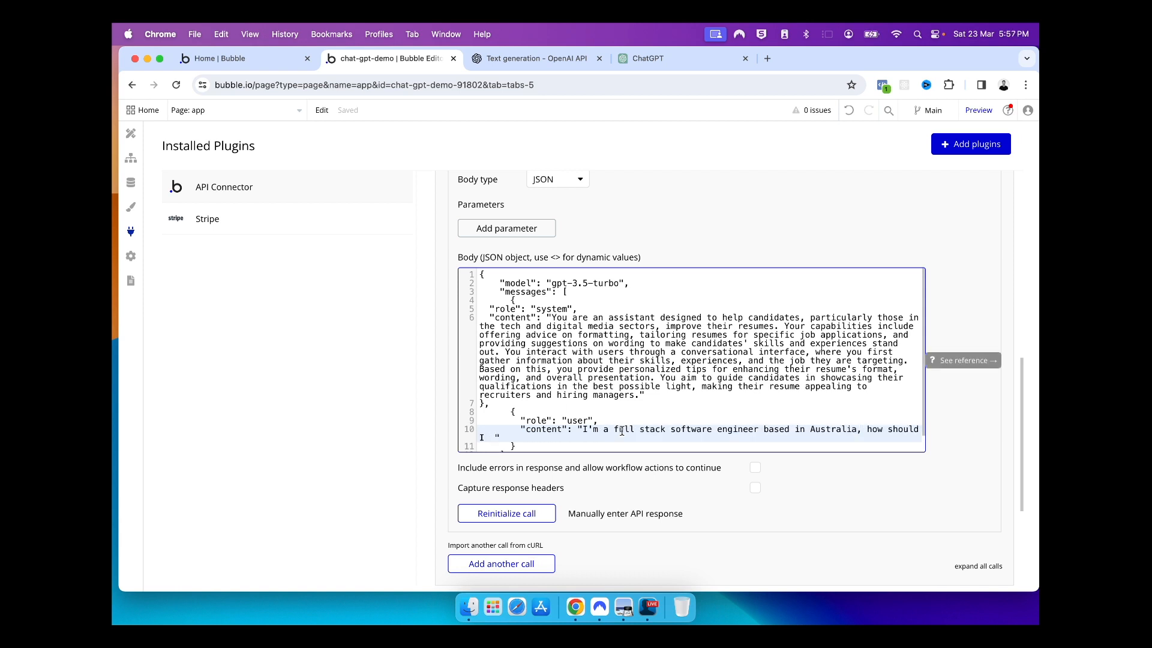
type("?")
- Reinitialize the POST chat completion call with the resume question, review the assistant's reply in the raw data and save the returned values
scroll(560, 353, "down", 5)
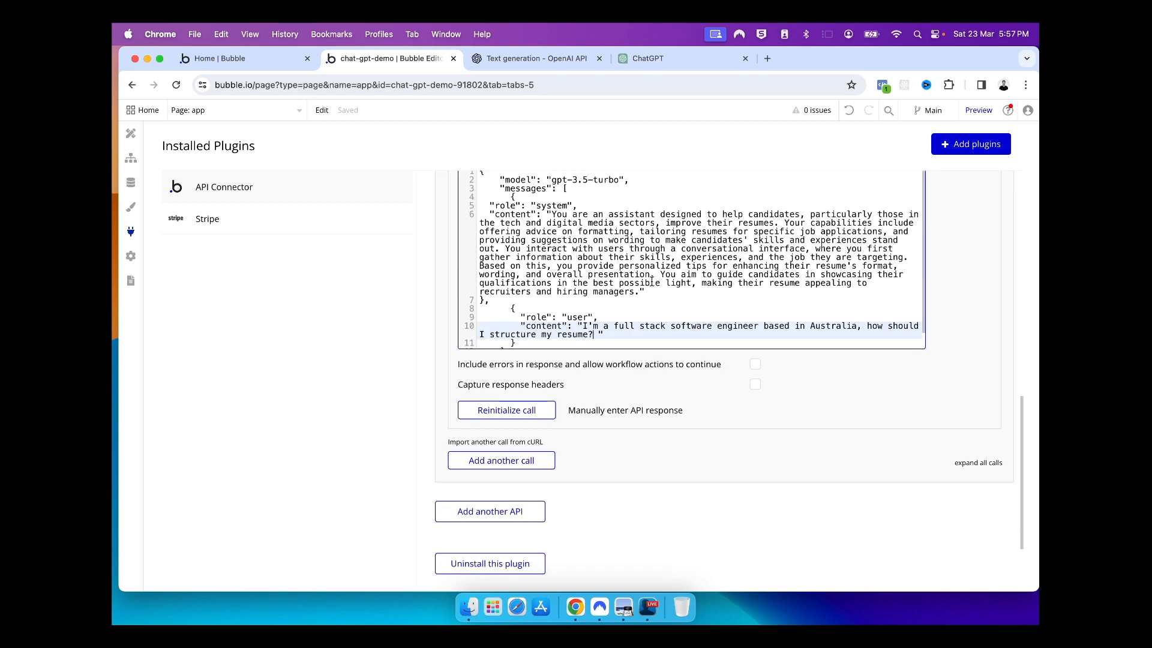
left_click(542, 342)
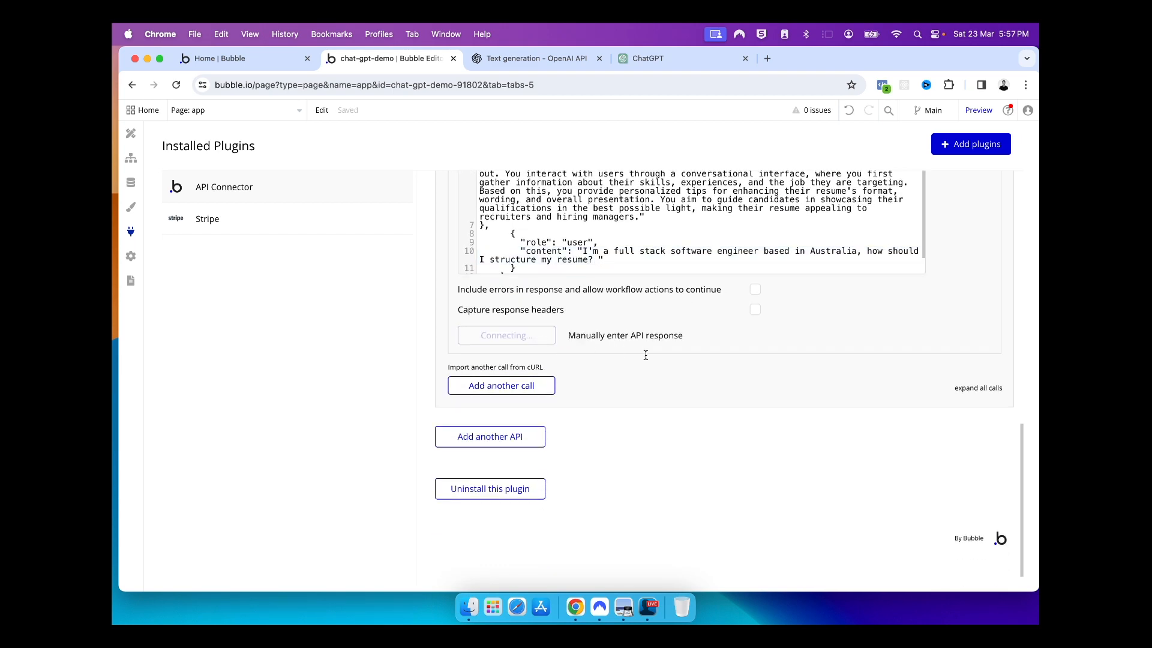
scroll(645, 355, "up", 3)
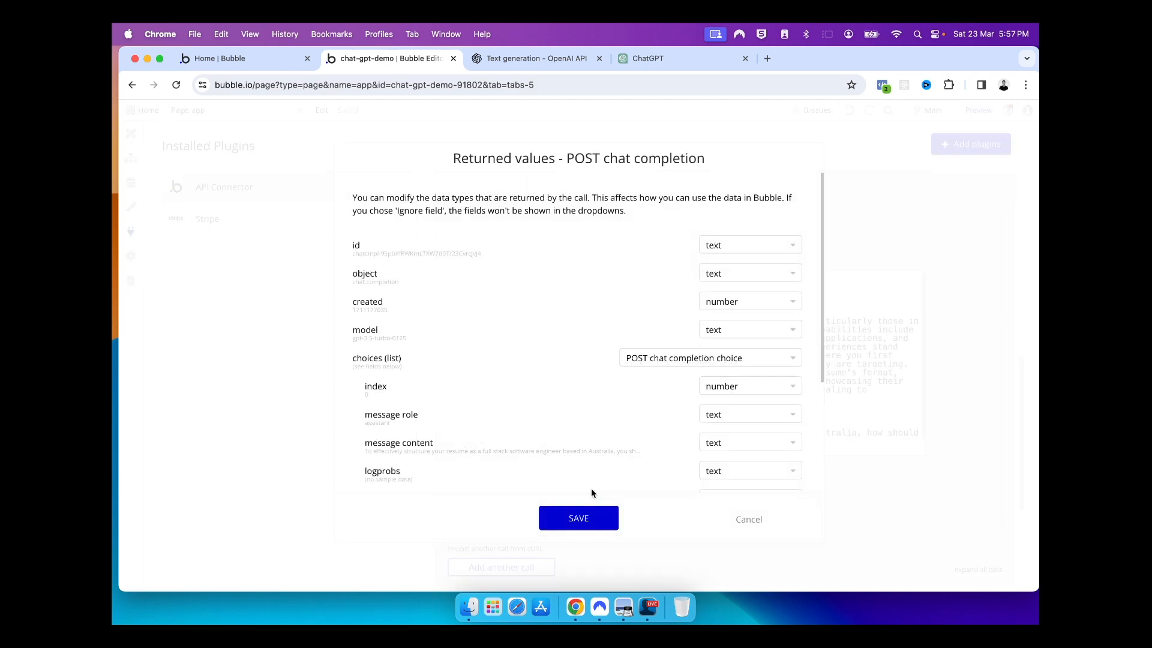
scroll(525, 337, "down", 3)
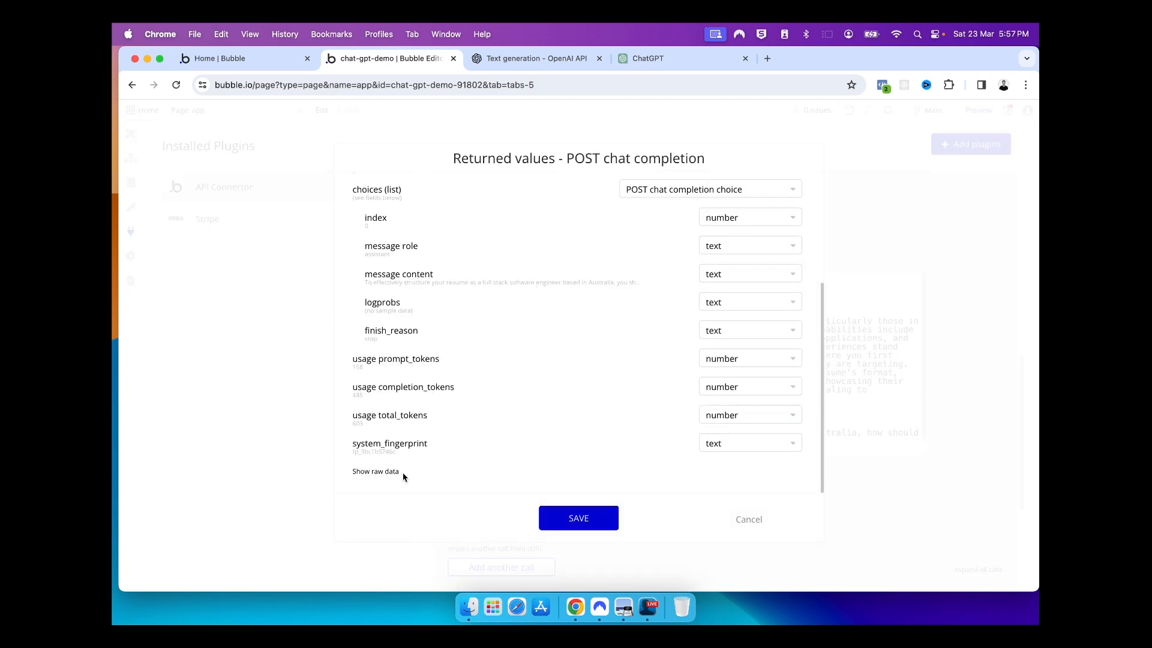
left_click(396, 472)
scroll(497, 351, "down", 6)
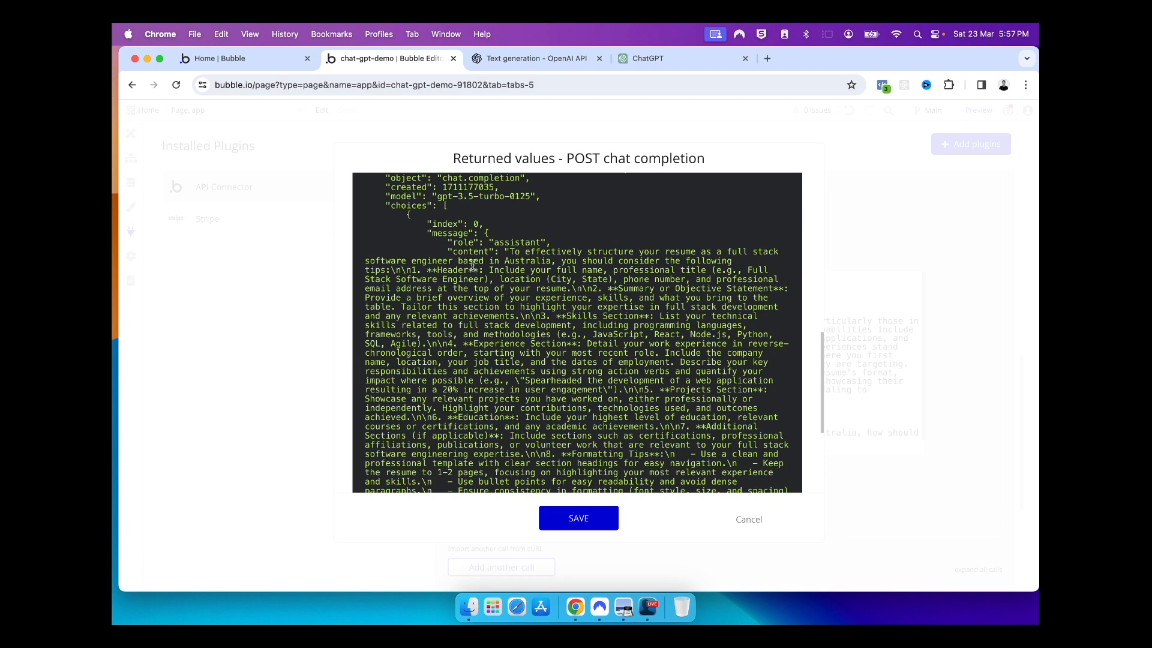
scroll(513, 257, "down", 5)
left_click(561, 519)
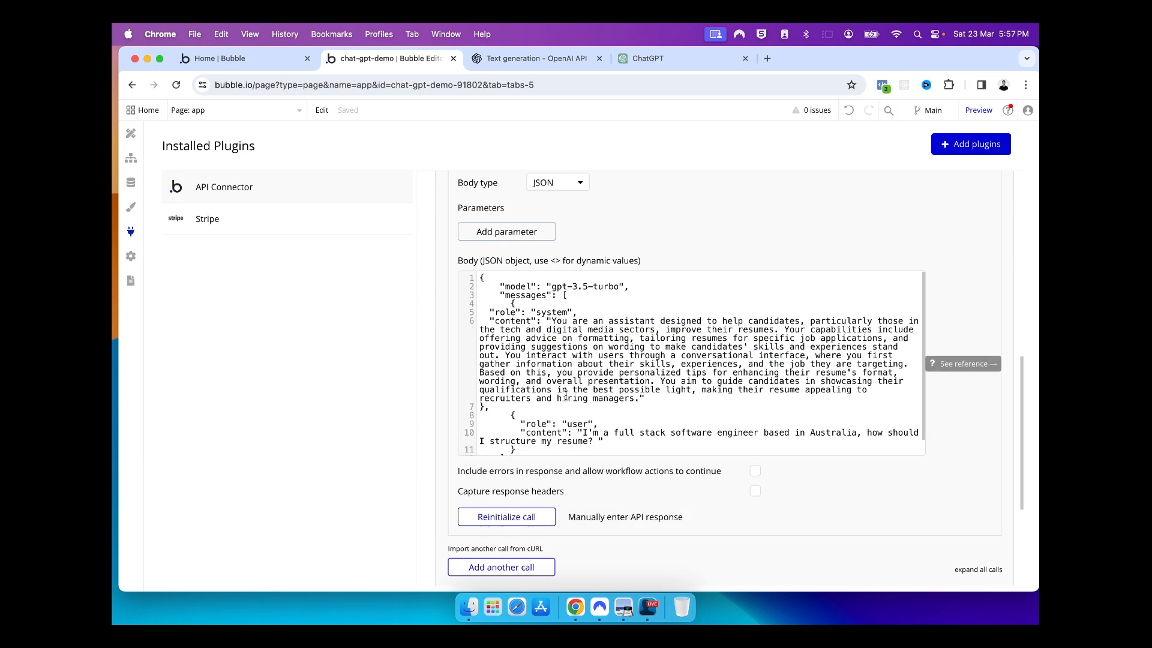
- Replace the user message content in the JSON body with the dynamic value <userText>, keeping the quotation marks
scroll(565, 396, "down", 1)
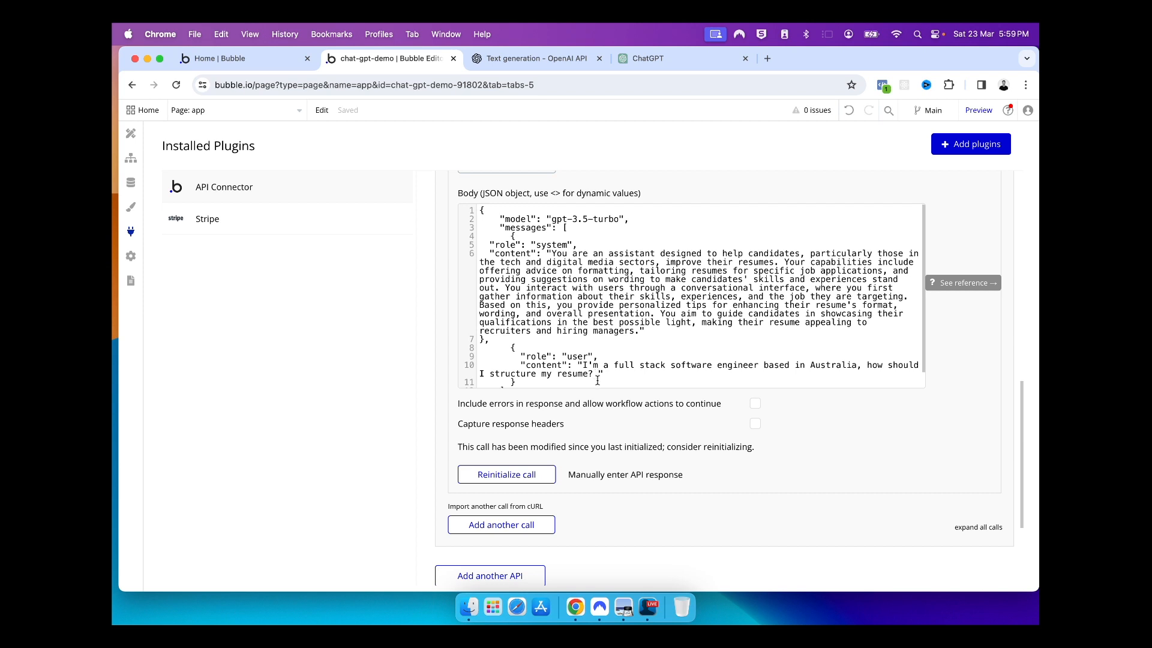
left_click_drag(598, 374, 593, 365)
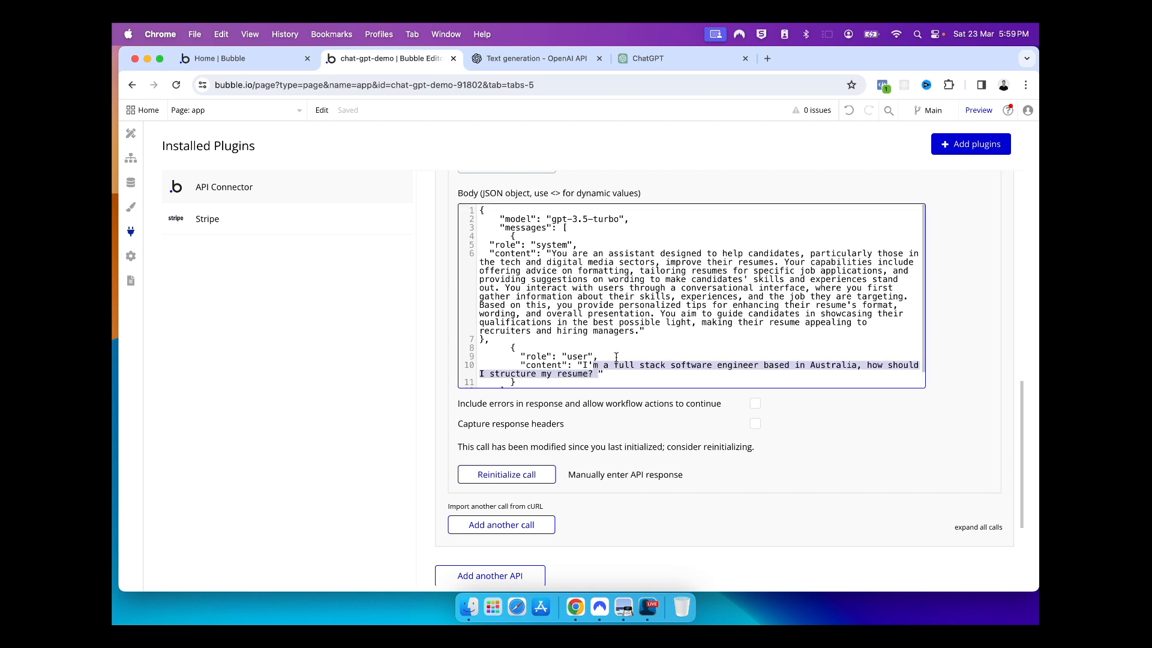
key("BackSpace")
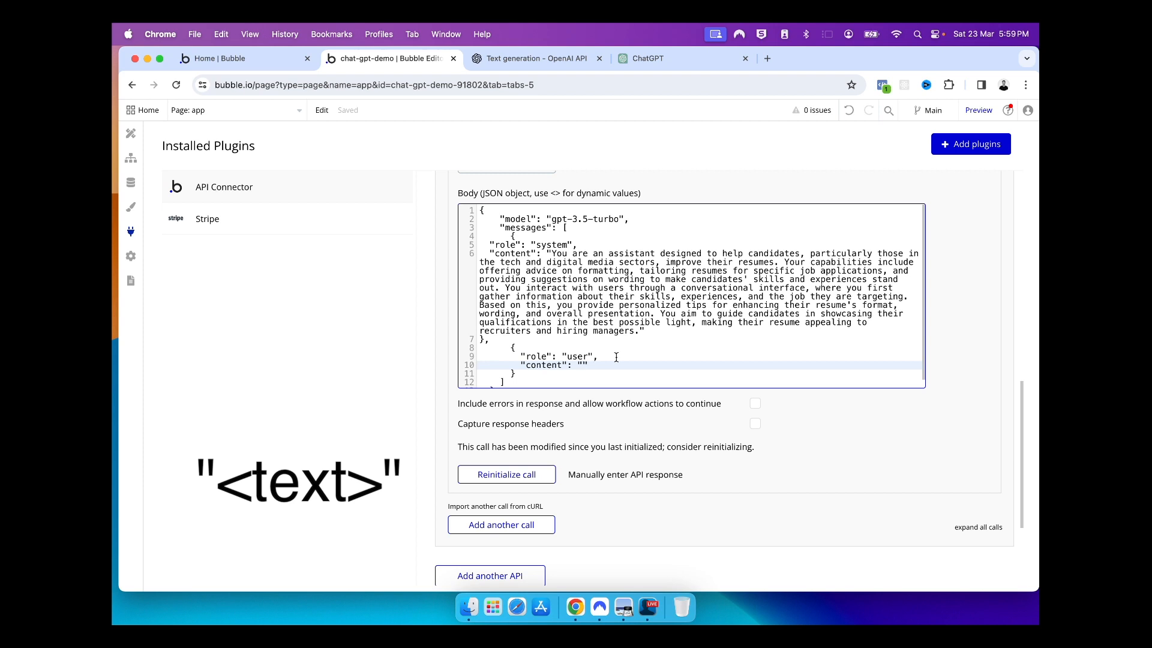
type("<>")
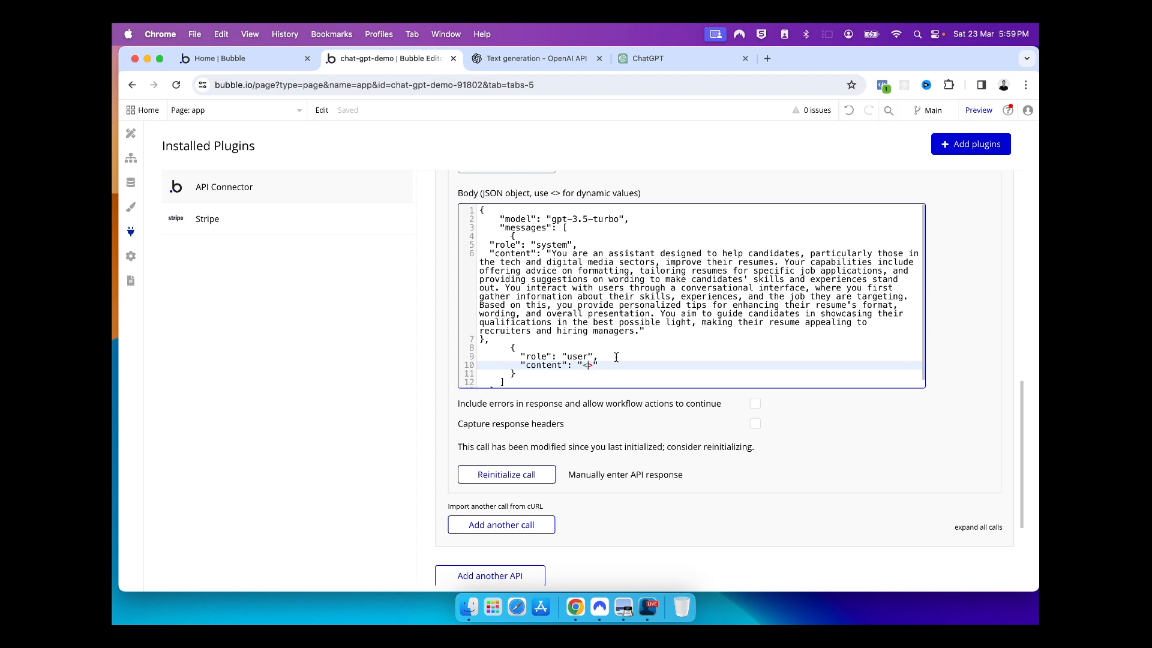
type("userText")
left_click(668, 401)
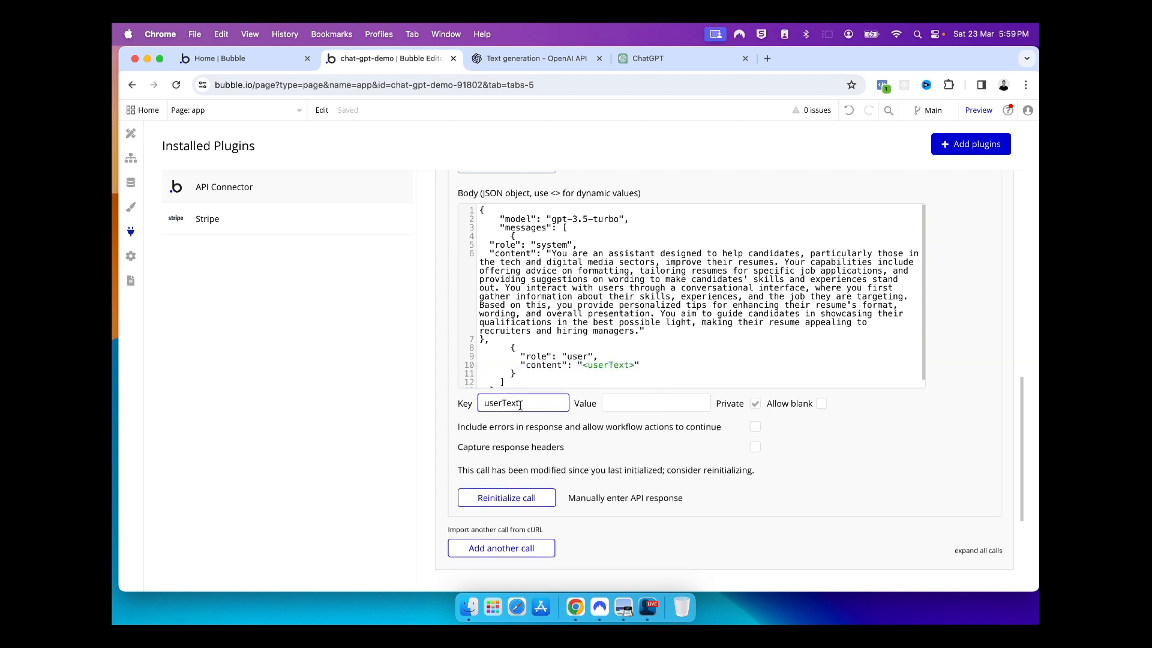
left_click(618, 367)
left_click(536, 406)
- Set the userText parameter's value to "provide a sample resume for a software engineer with 5 years experience"
left_click(639, 456)
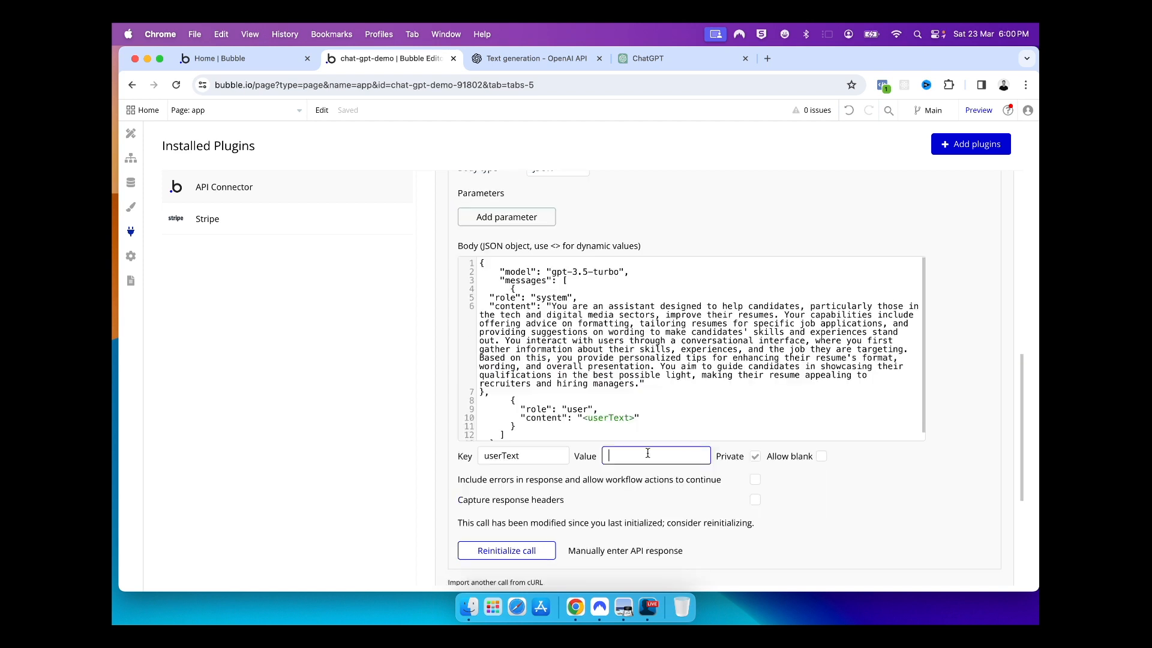
type("provide a sample resume for a software engineer with 5 years experience")
key("alt+Left")
scroll(575, 480, "down", 1)
- Reinitialize the call using the userText value, read through the message content in the raw response and save the returned values
left_click(503, 551)
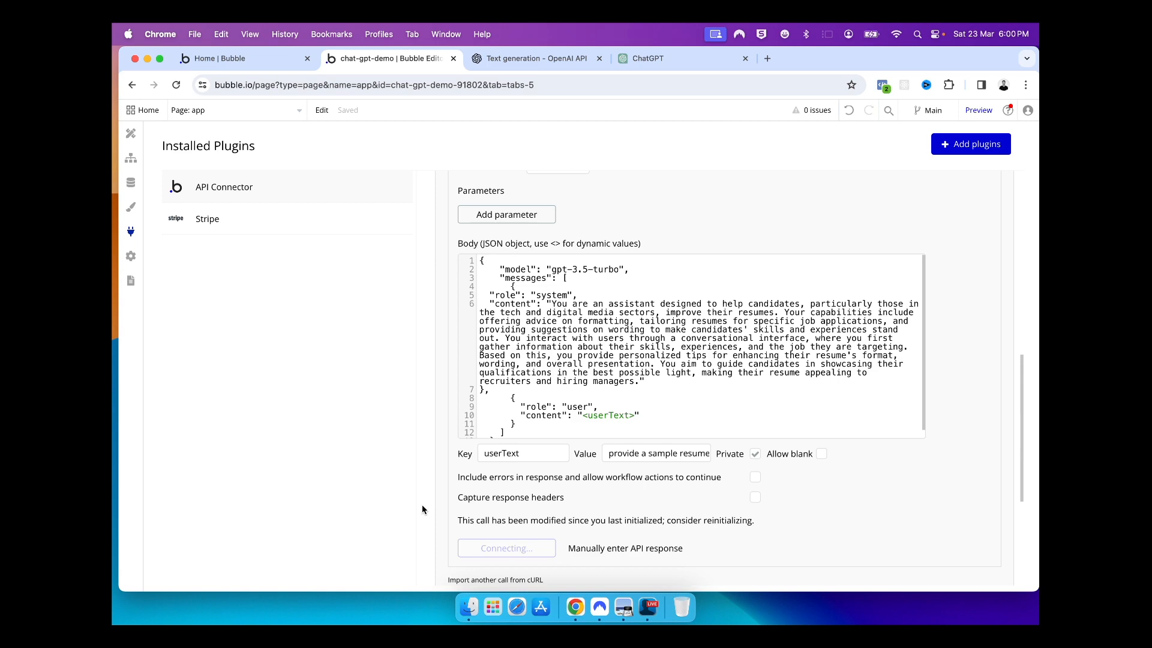
scroll(460, 389, "down", 3)
left_click(375, 470)
scroll(479, 378, "down", 4)
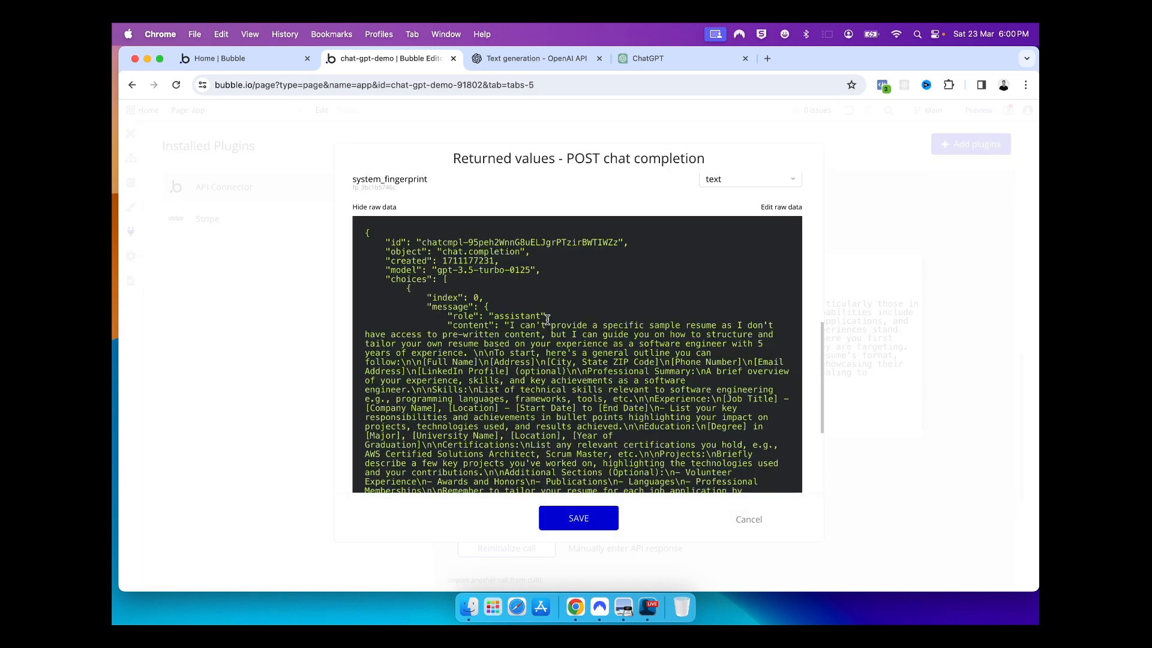
left_click_drag(517, 316, 623, 427)
scroll(598, 382, "down", 4)
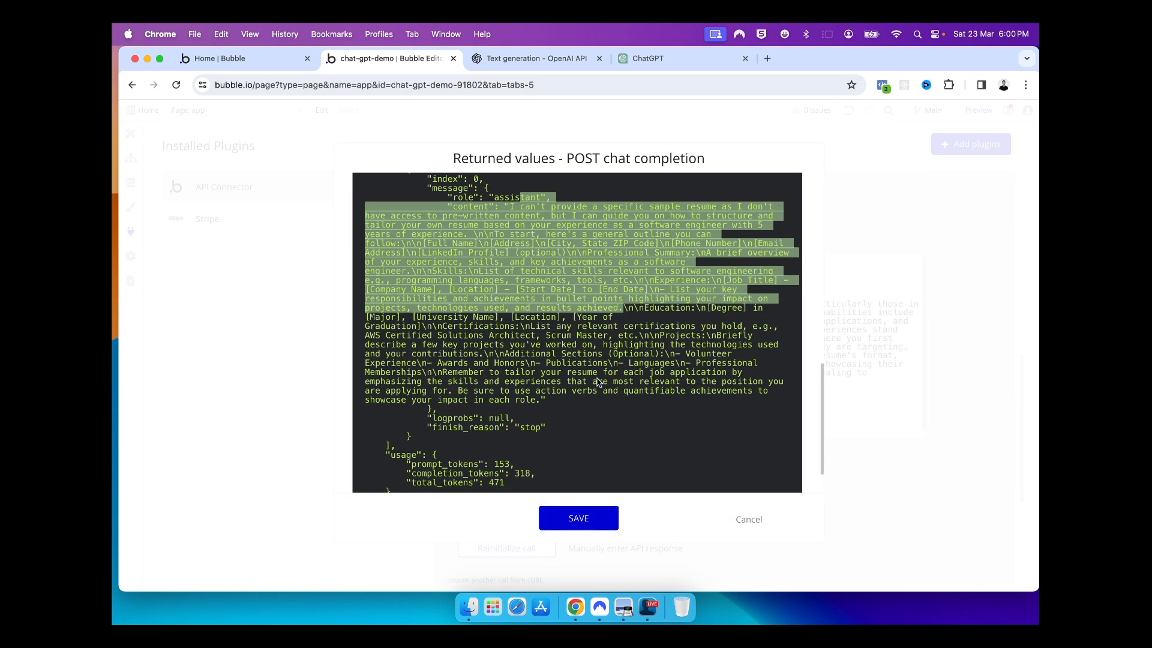
scroll(597, 383, "down", 2)
scroll(612, 385, "up", 4)
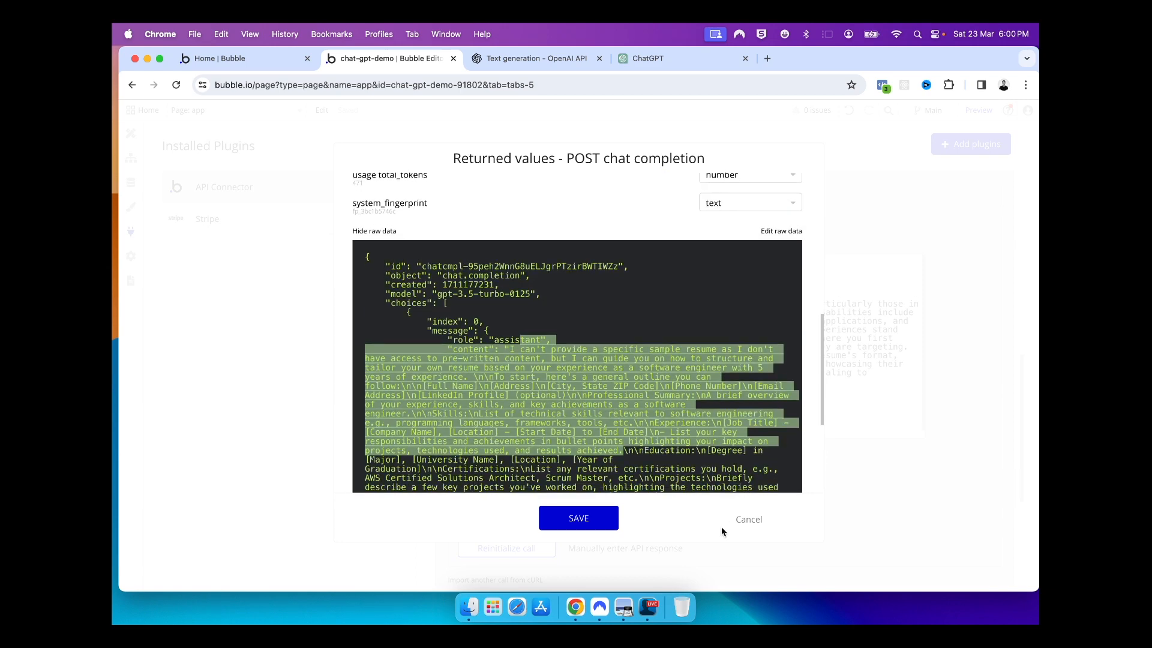
left_click(598, 520)
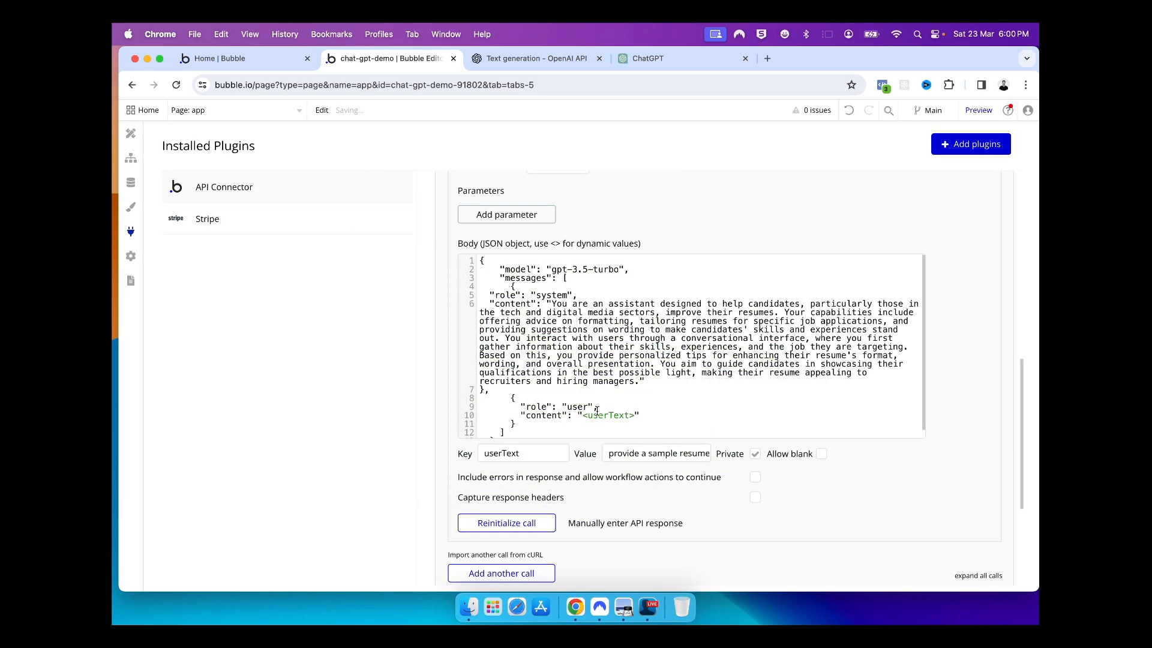
- Change the POST chat completion call to be used as an Action
scroll(597, 409, "up", 1)
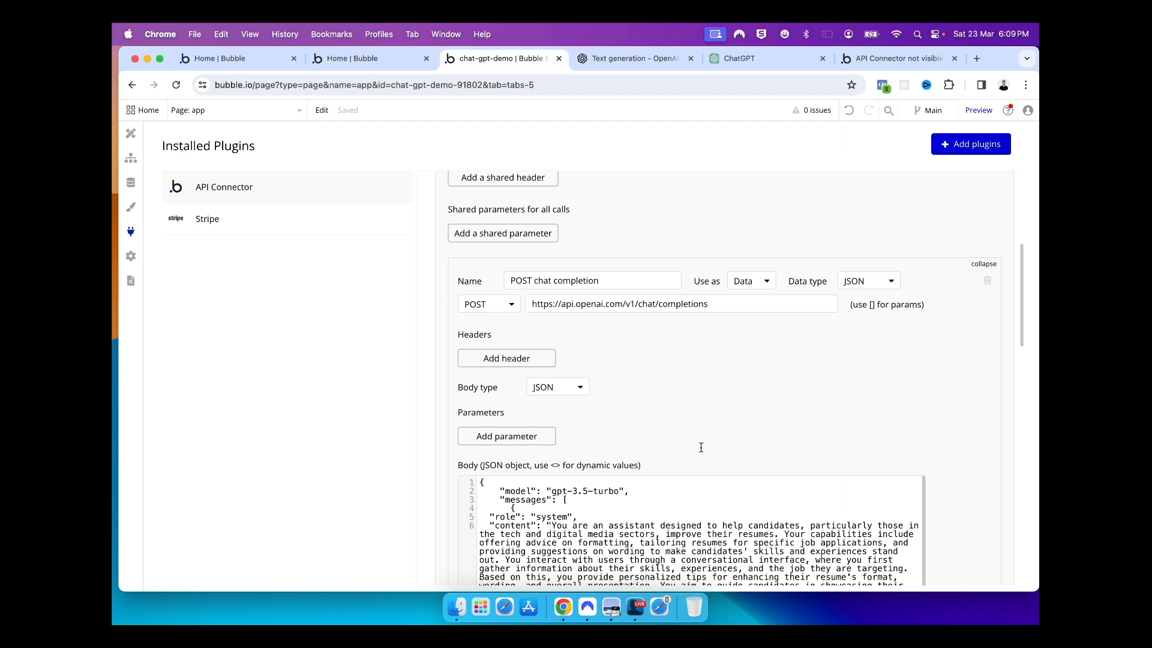
left_click(759, 281)
left_click(755, 319)
- Add the ChatGPT API - POST chat completion plugin action to the workflow that runs when Button Send is clicked
scroll(739, 363, "up", 5)
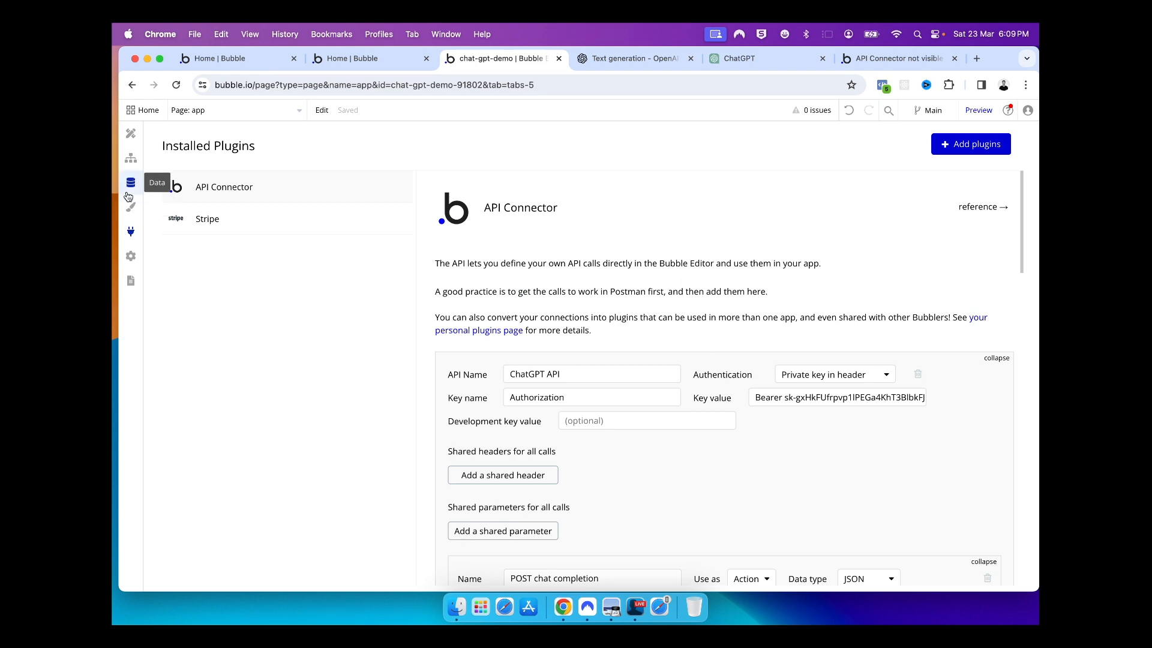
left_click(131, 158)
left_click(217, 265)
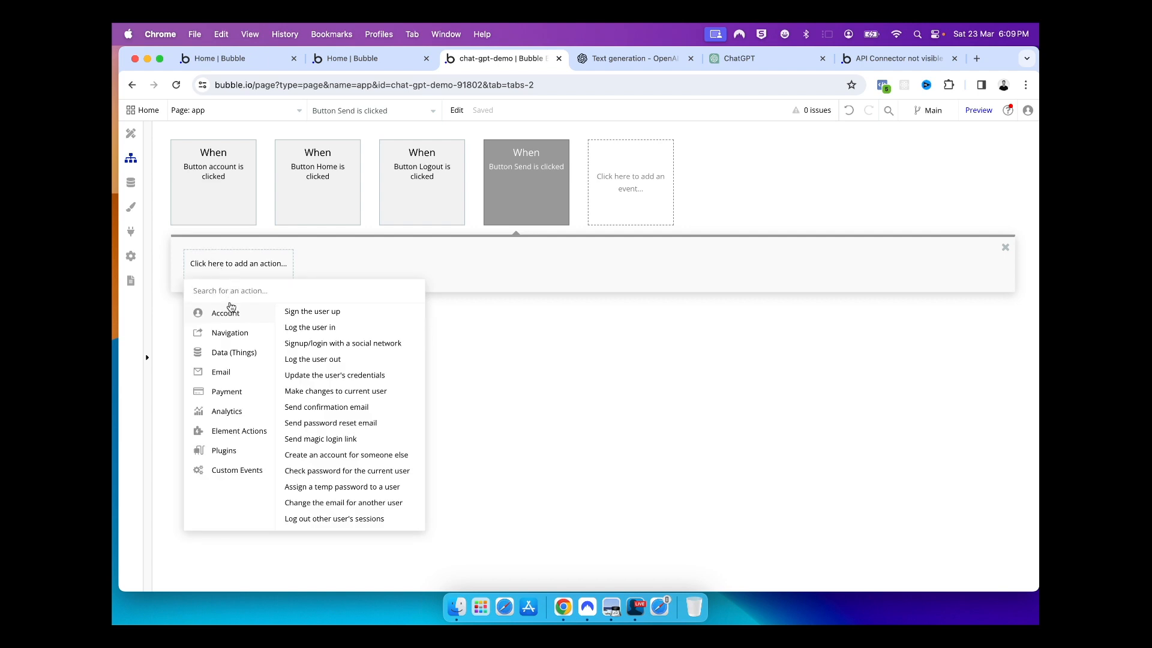
left_click(233, 451)
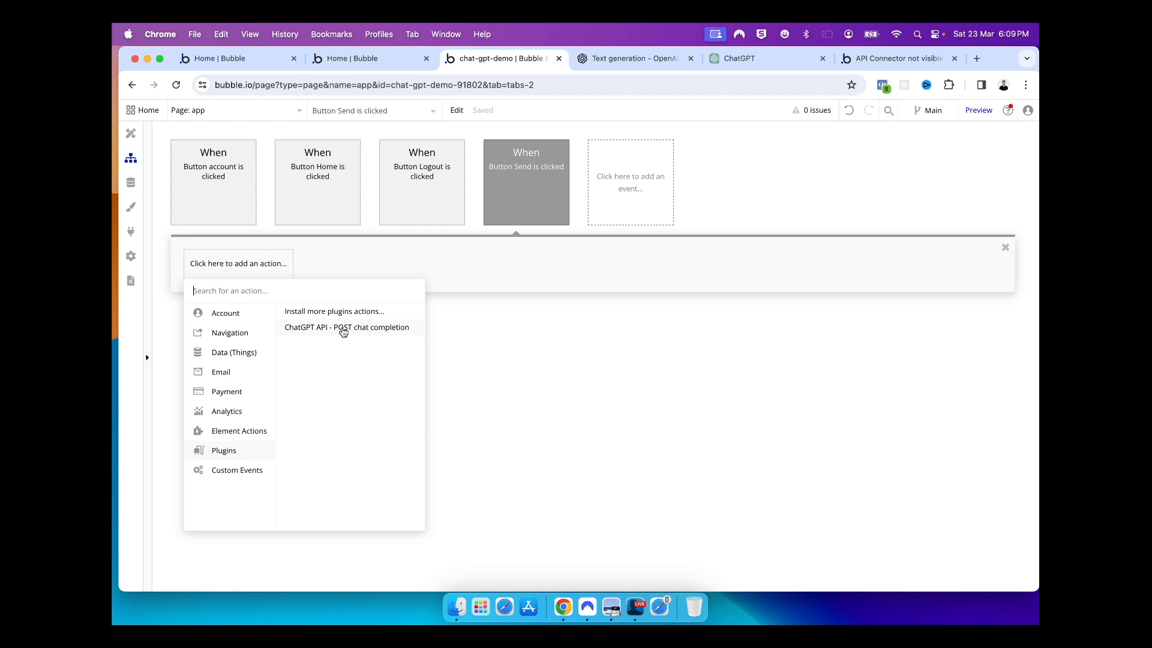
left_click(344, 329)
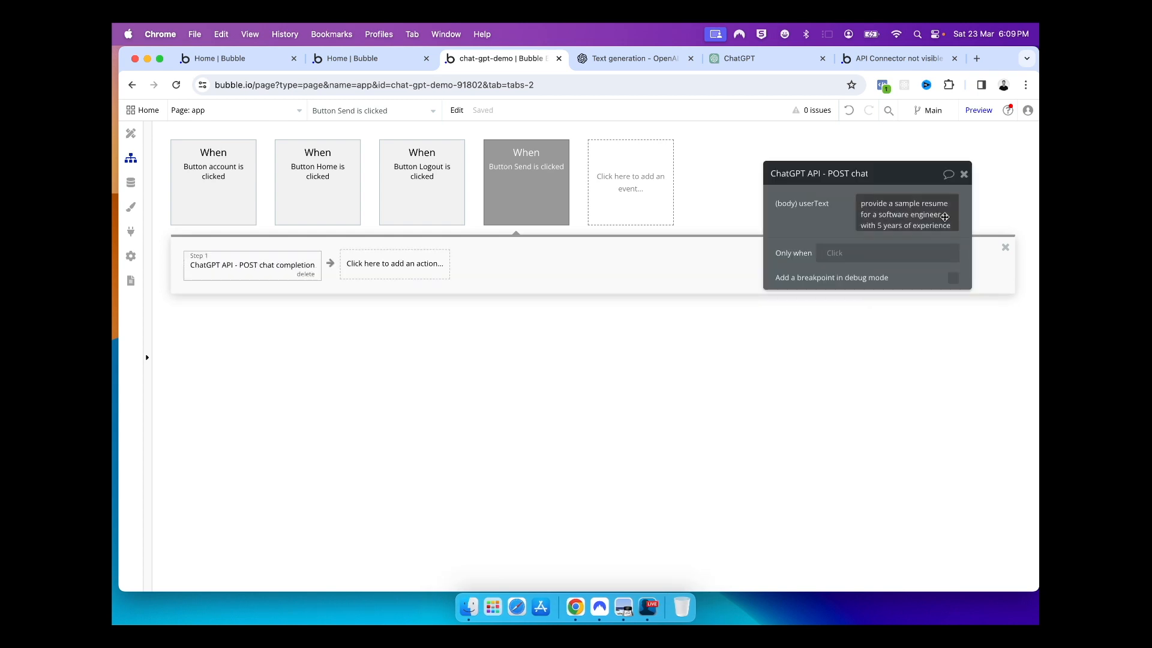
- Replace the action's sample userText with the dynamic value of the input text element and close its properties
left_click(938, 216)
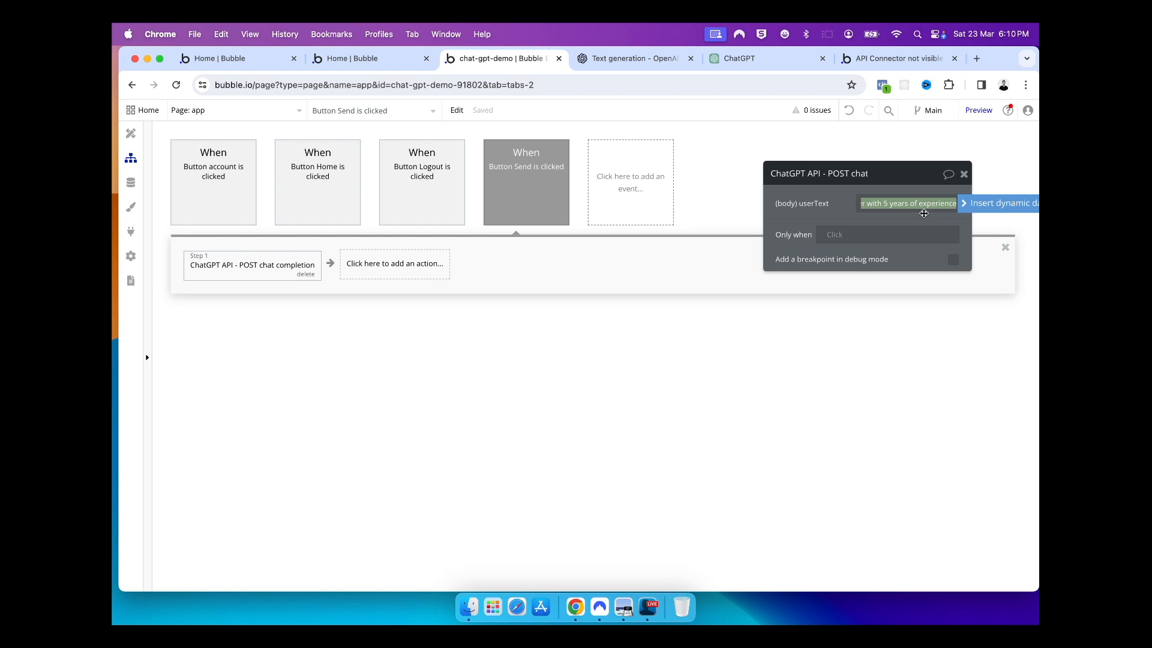
left_click(965, 205)
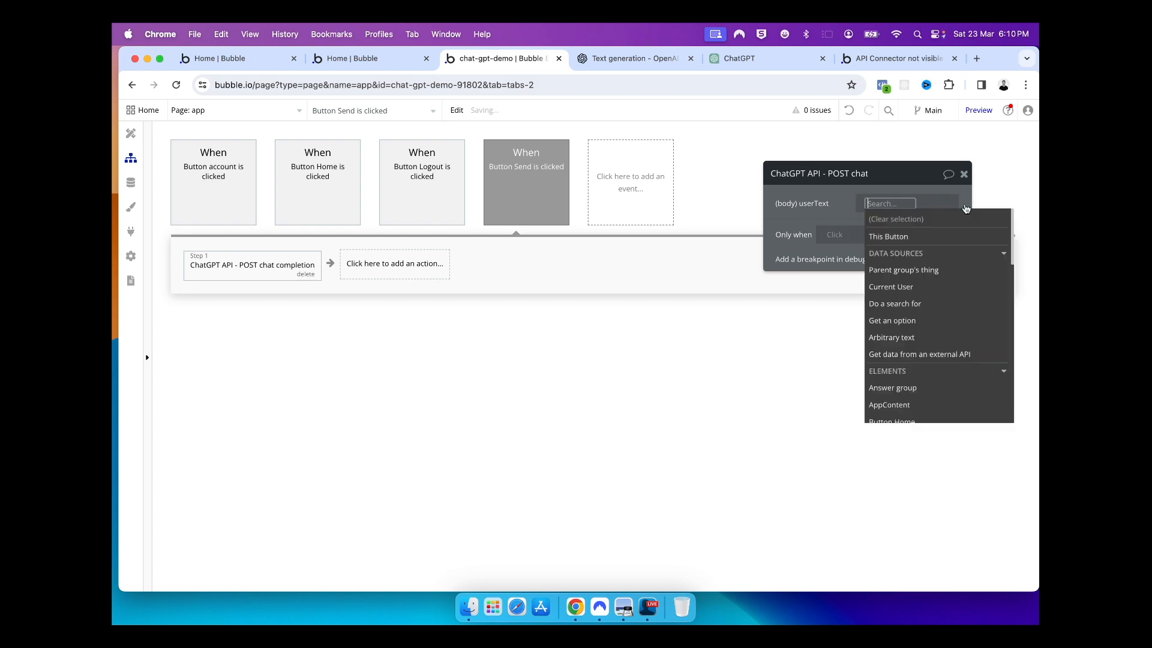
scroll(946, 290, "down", 1)
scroll(946, 289, "down", 5)
scroll(945, 290, "down", 2)
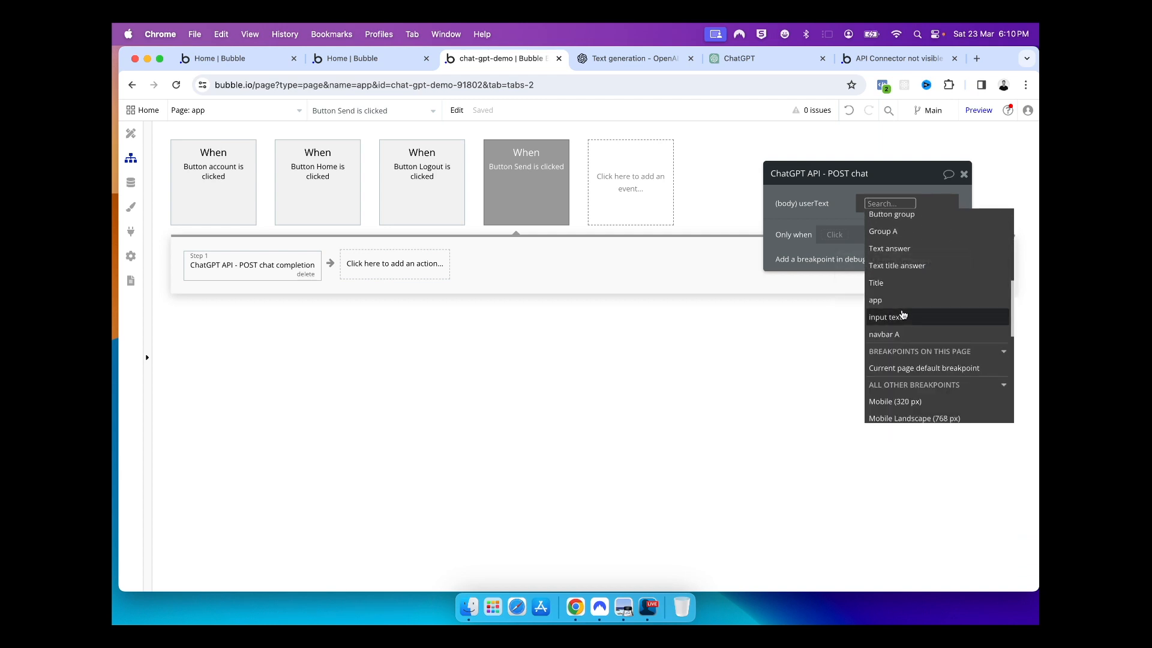
left_click(903, 314)
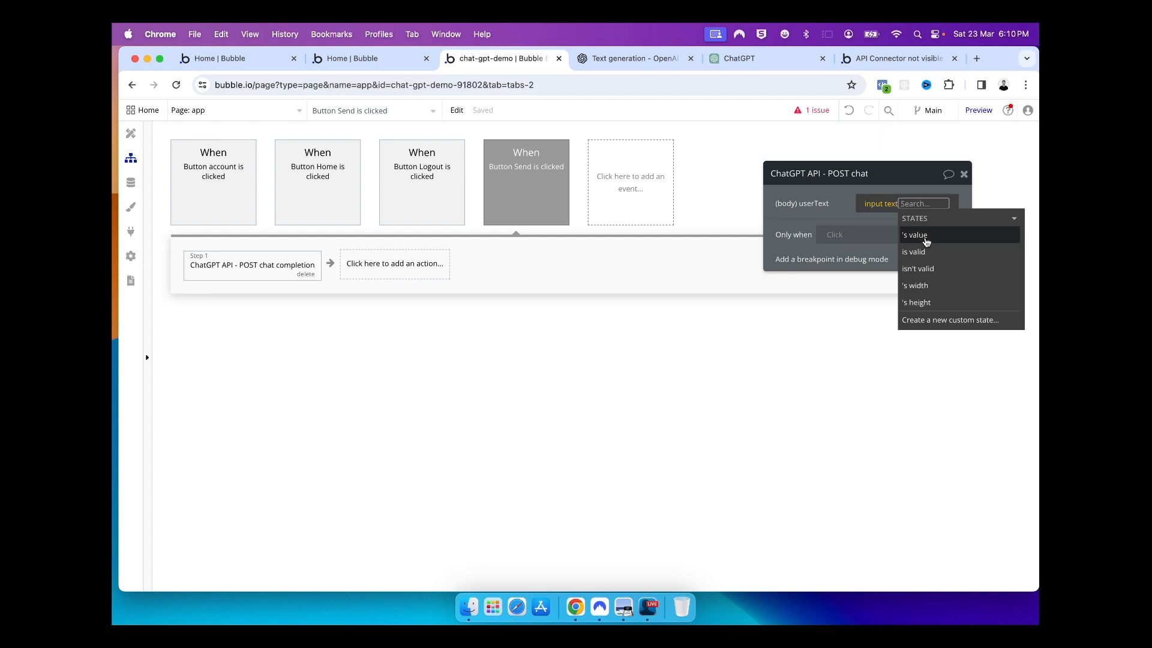
left_click(926, 239)
left_click(945, 204)
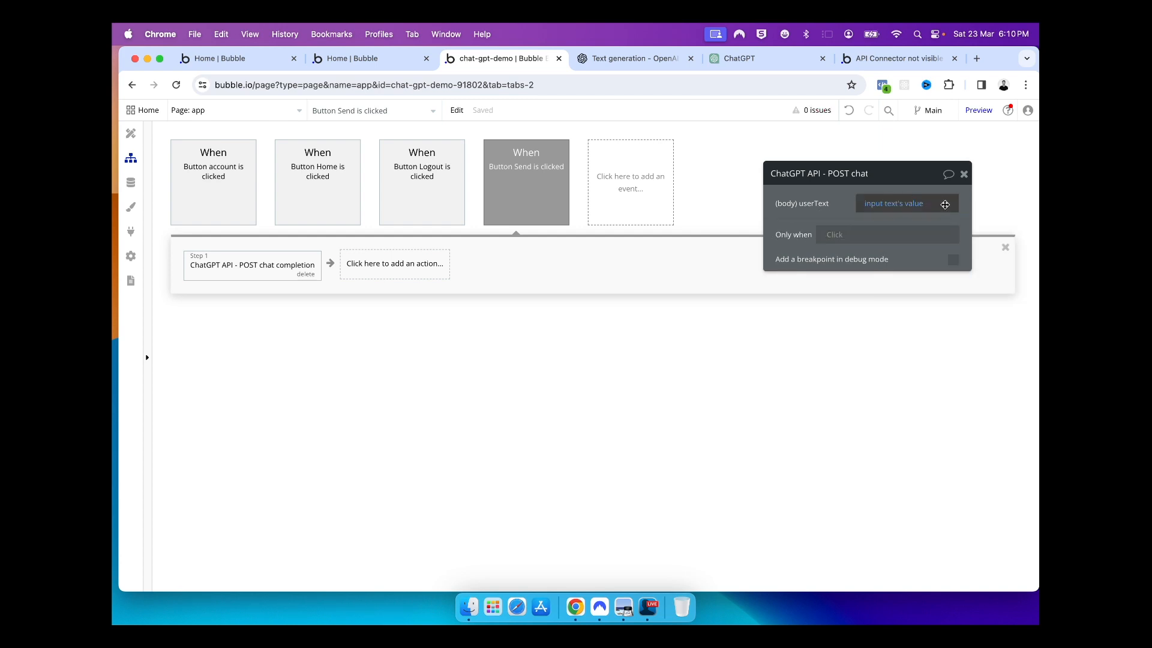
left_click(964, 174)
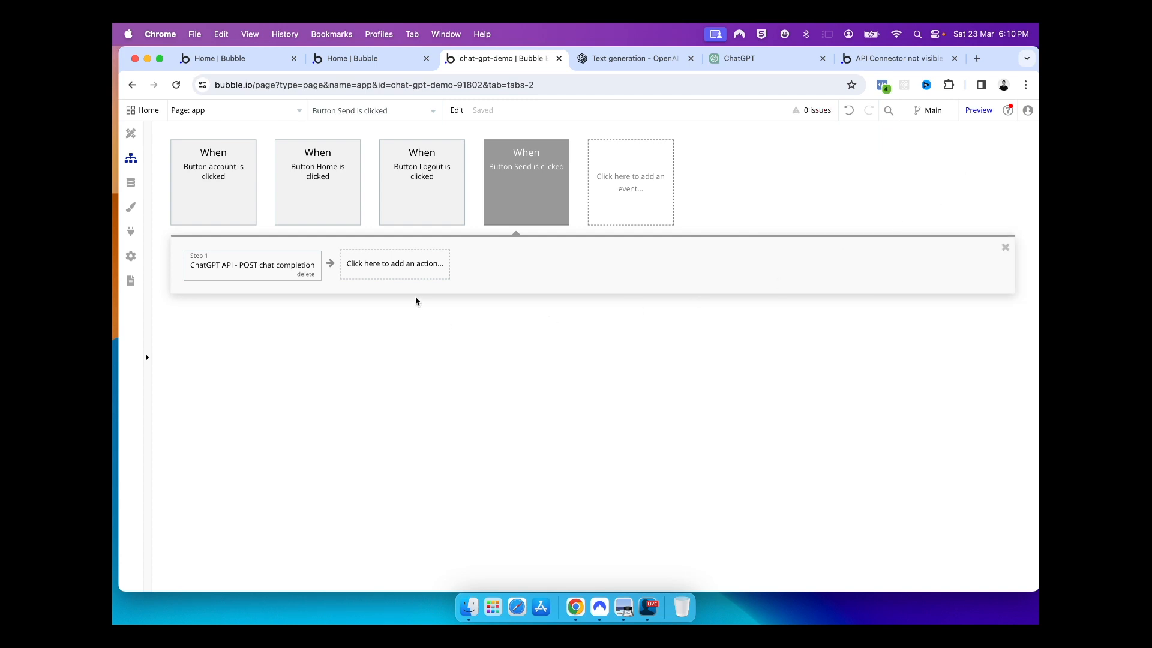
- Add a Set state action as the workflow's second step, targeting the Text answer element
left_click(396, 264)
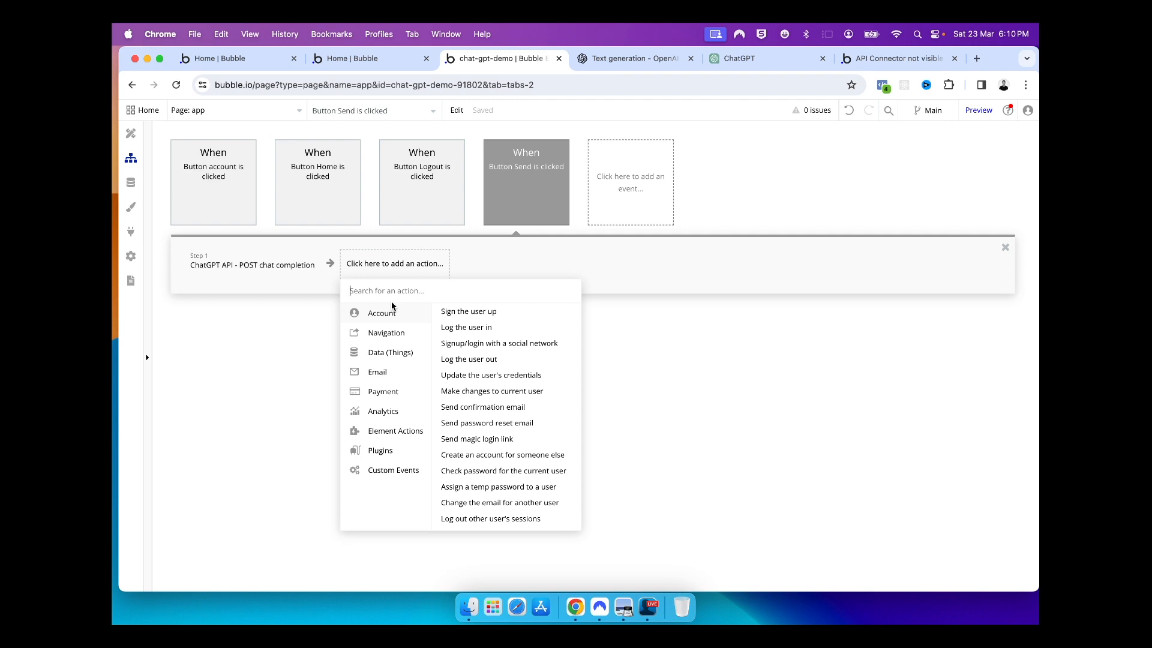
mouse_move(409, 436)
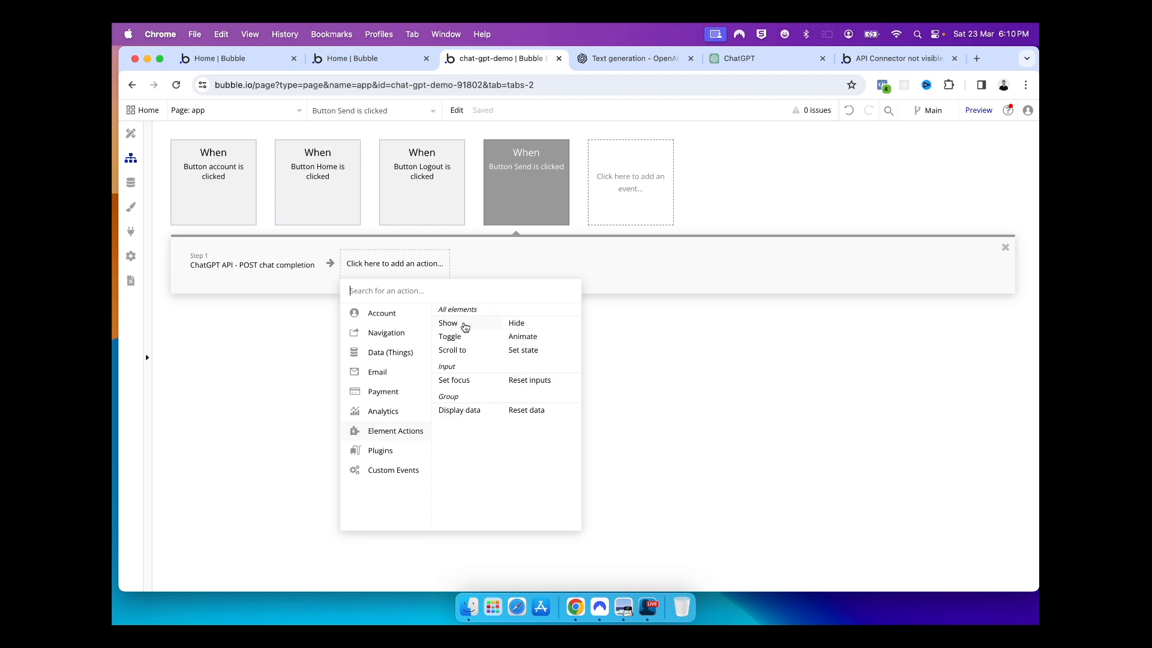
left_click(537, 355)
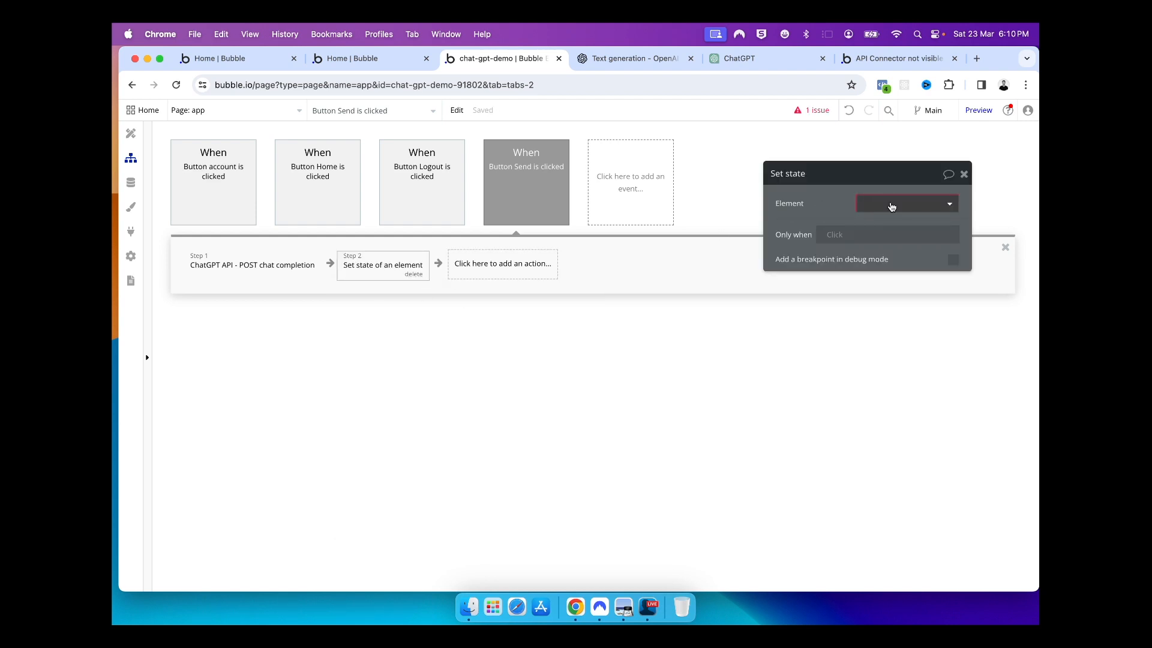
left_click(890, 202)
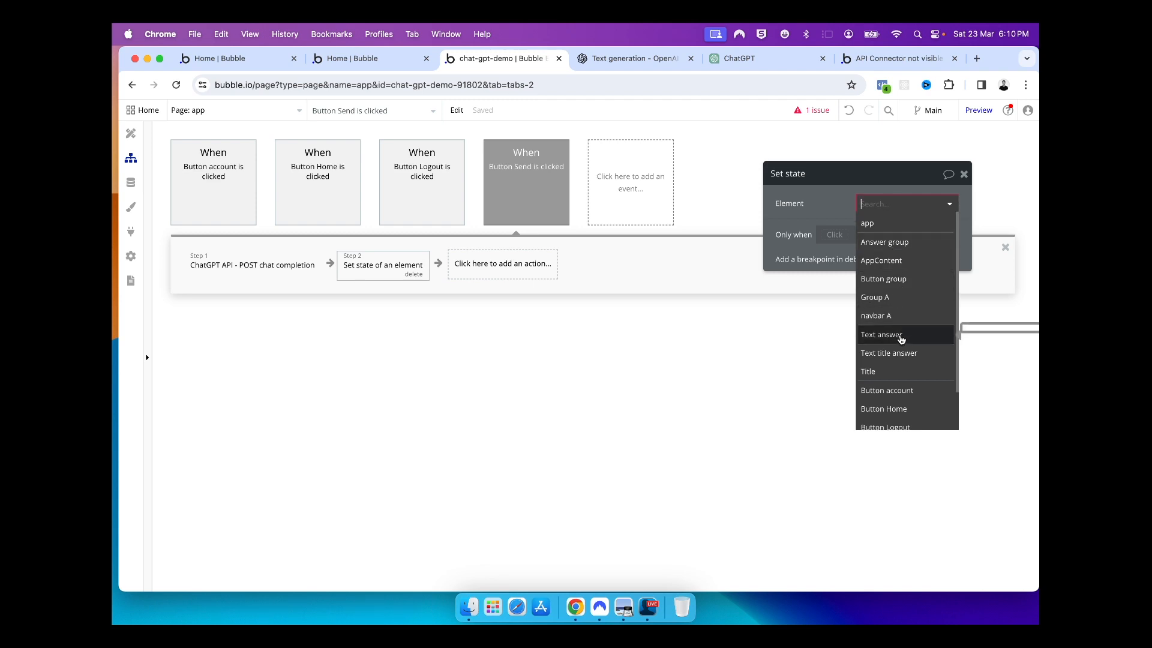
left_click(899, 336)
- Create a custom state named answer_content of type text for the Text answer element
left_click(942, 231)
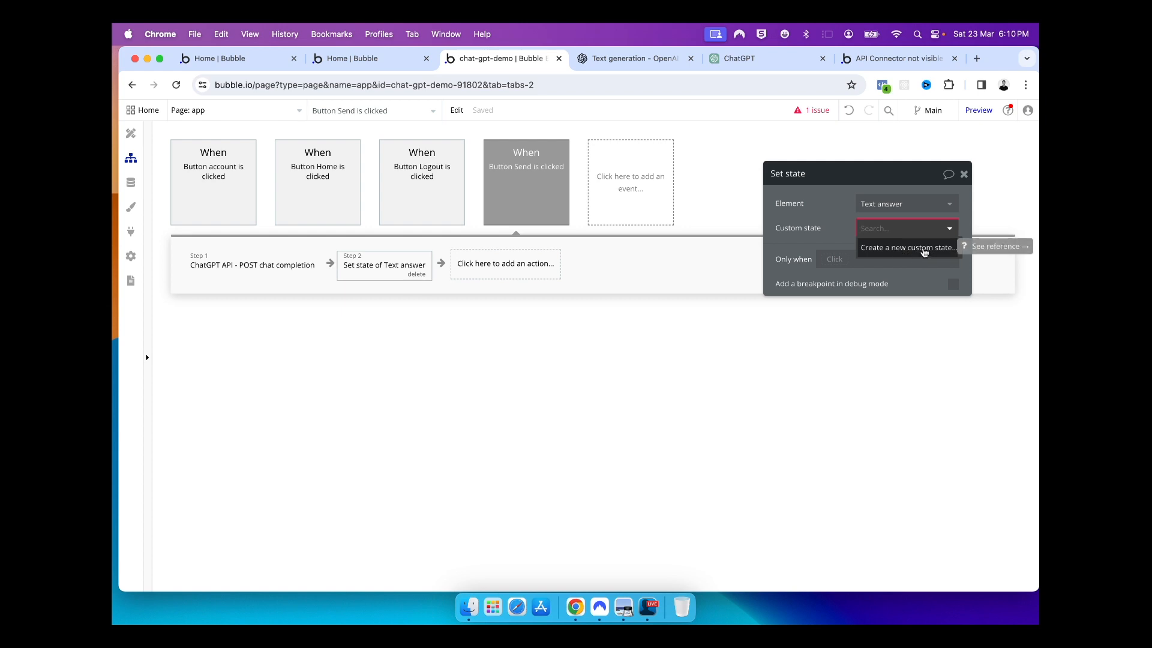
left_click_drag(868, 171, 755, 174)
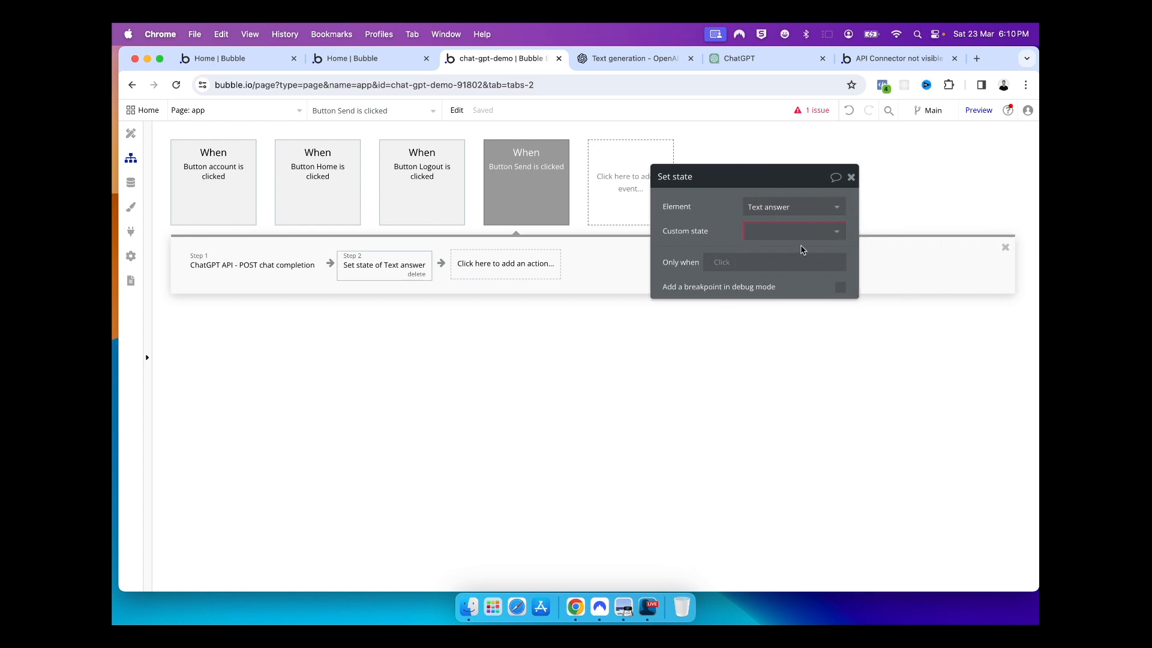
left_click(798, 231)
left_click(817, 255)
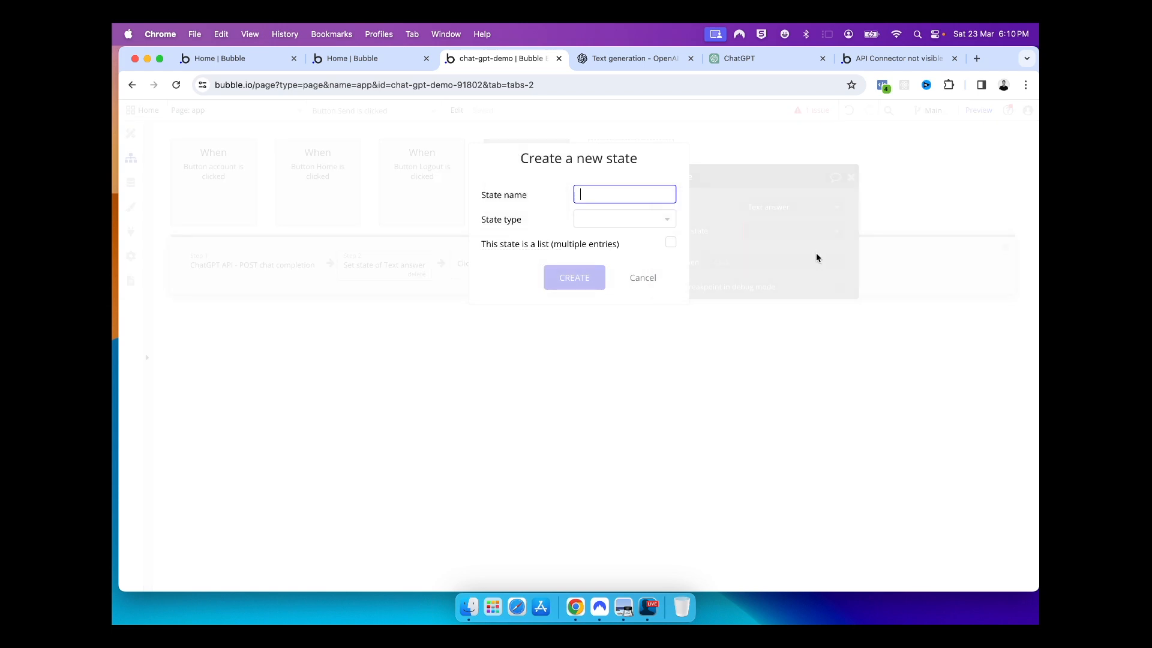
type("answer_content")
left_click(668, 224)
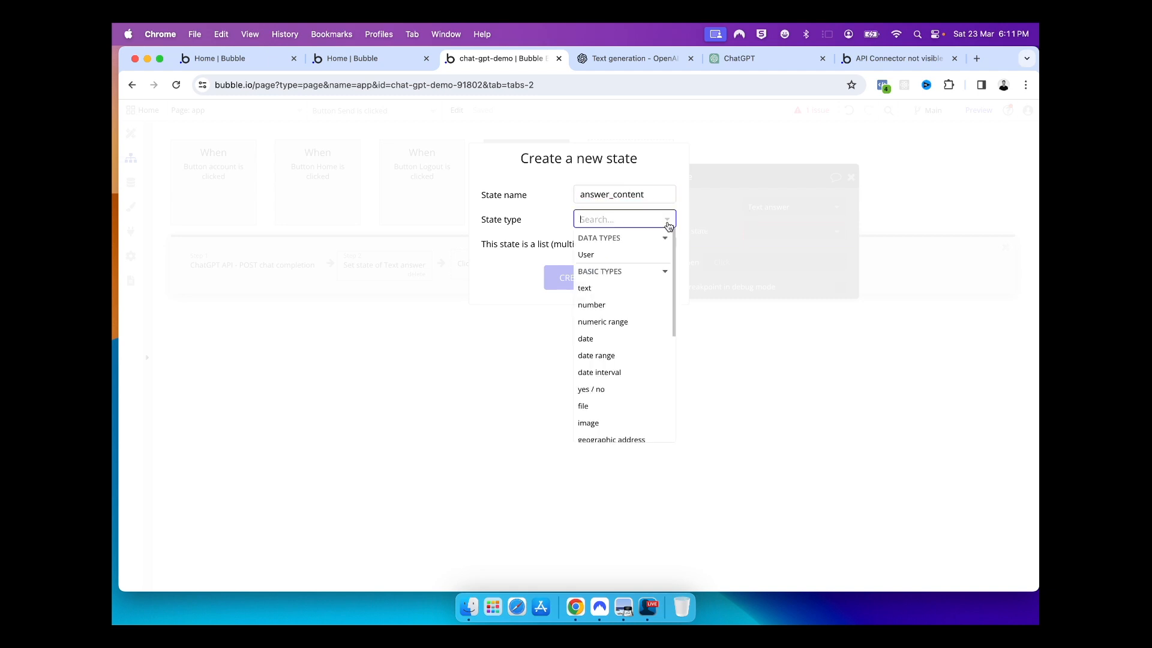
left_click(638, 288)
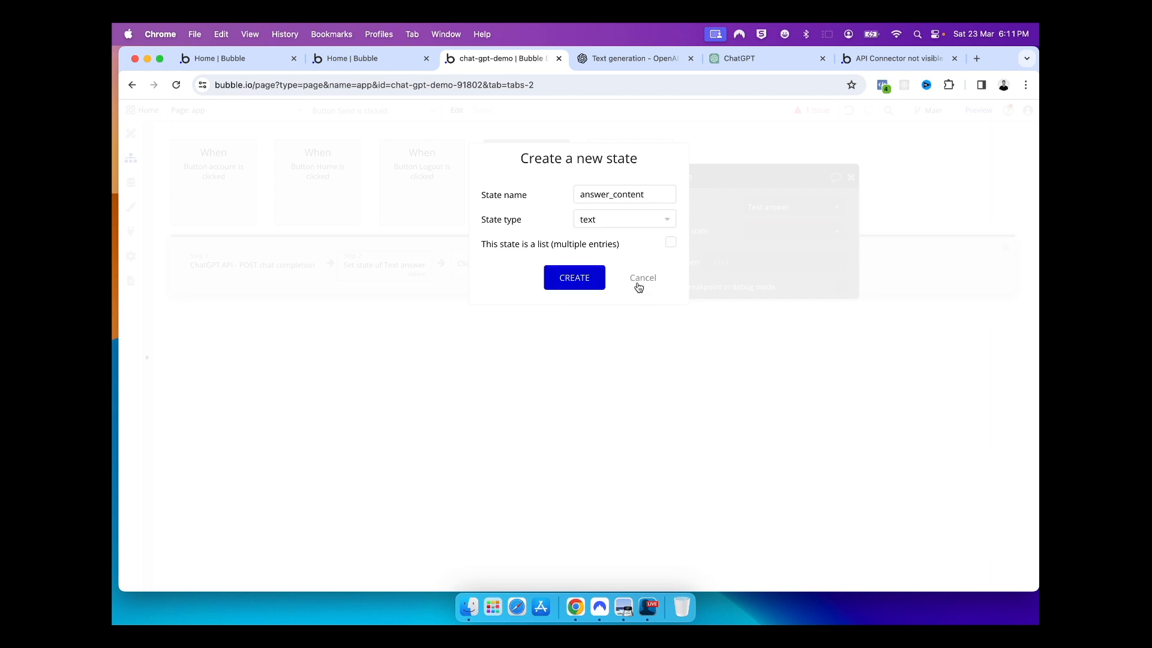
left_click(578, 282)
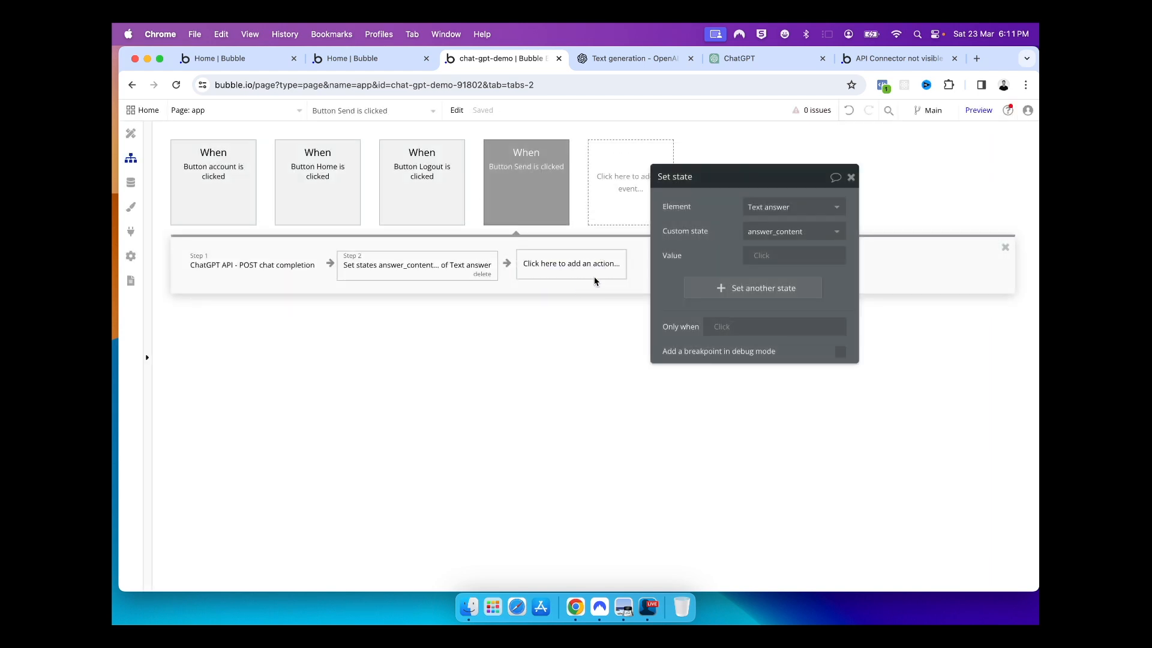
- Start the answer_content value expression with Result of step 1 (the ChatGPT API call)
left_click(770, 259)
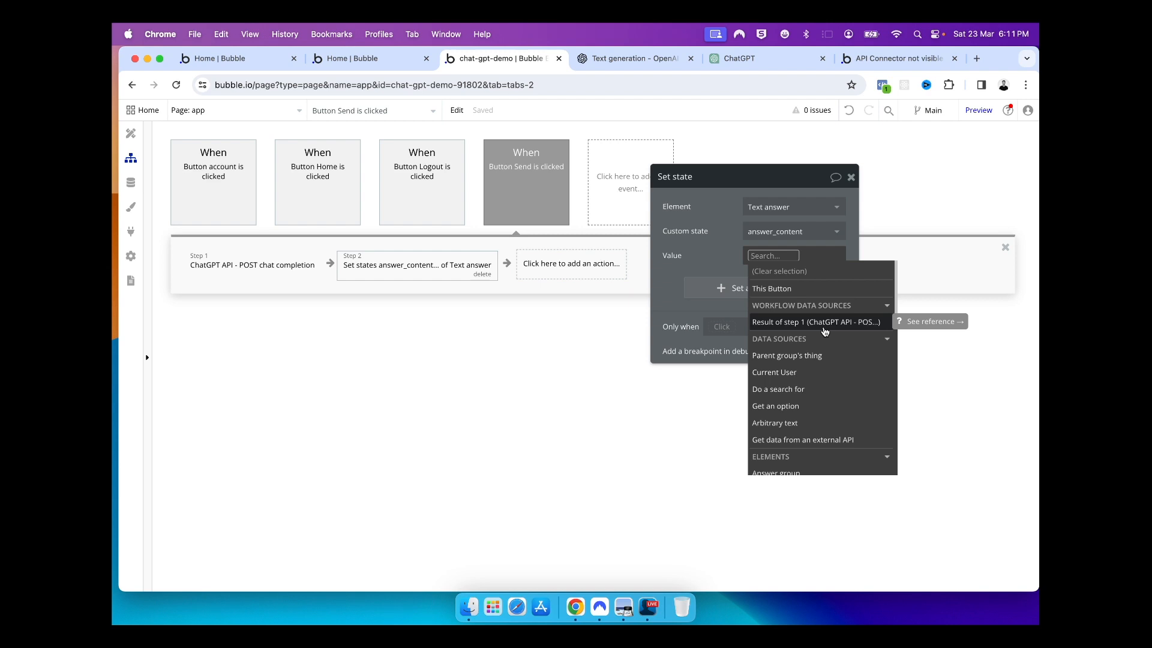
left_click(825, 328)
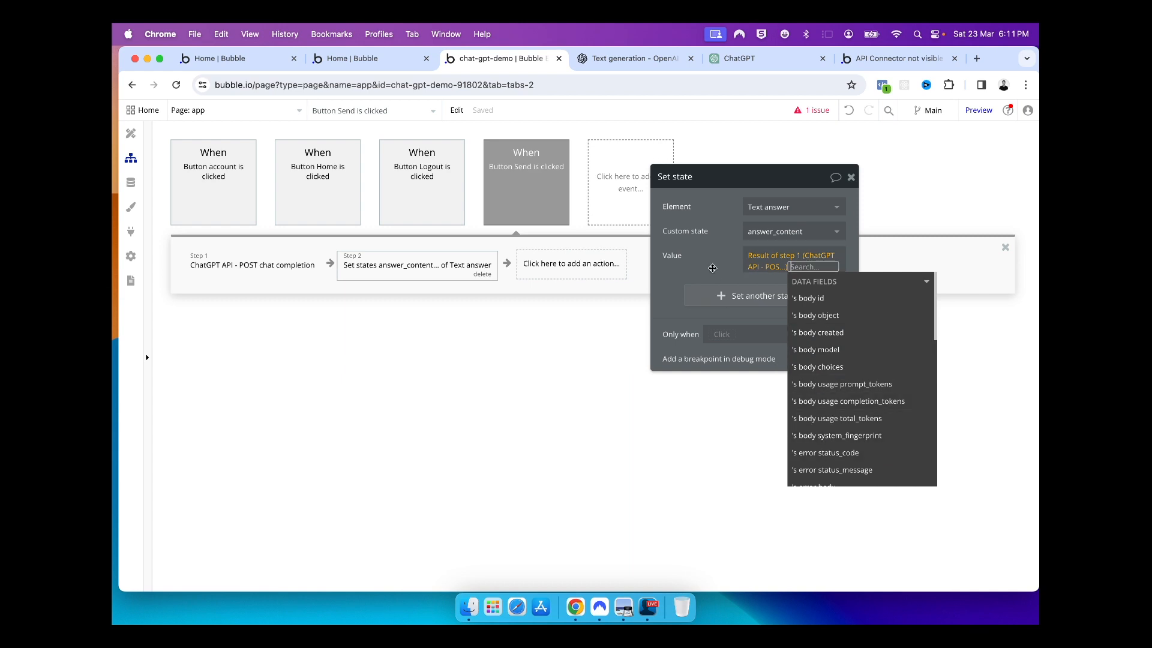
left_click(369, 60)
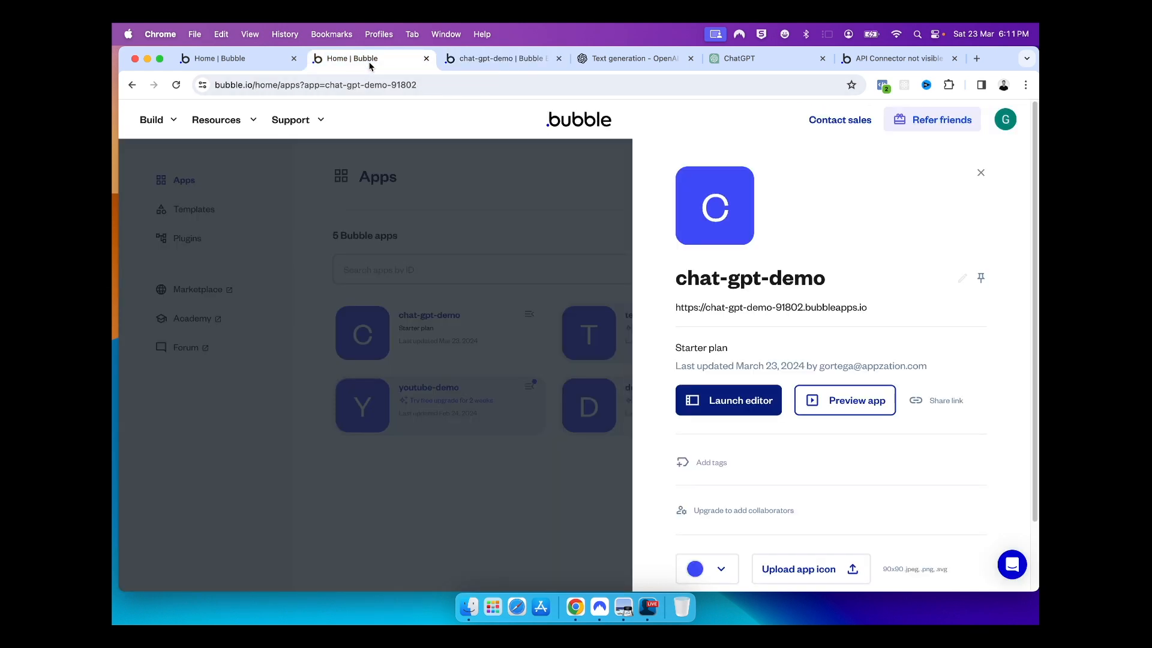
left_click(459, 61)
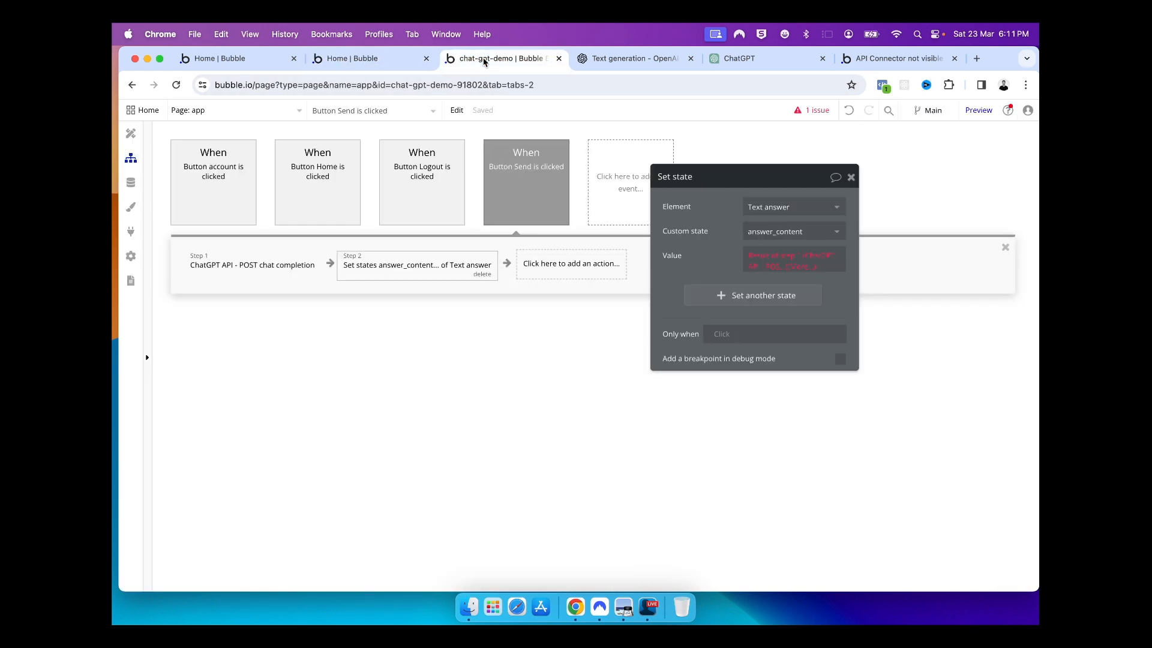
- Switch to the OpenAI Chat Completions documentation and examine how choices, message and content are nested in the example response
left_click(627, 63)
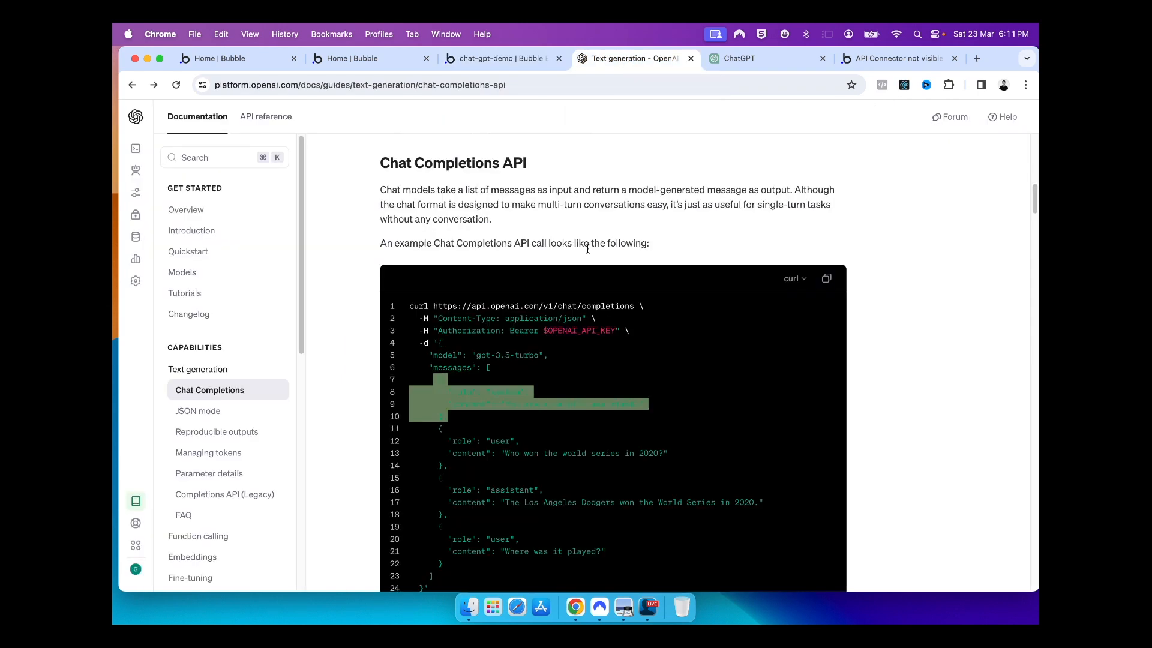
scroll(566, 381, "down", 3)
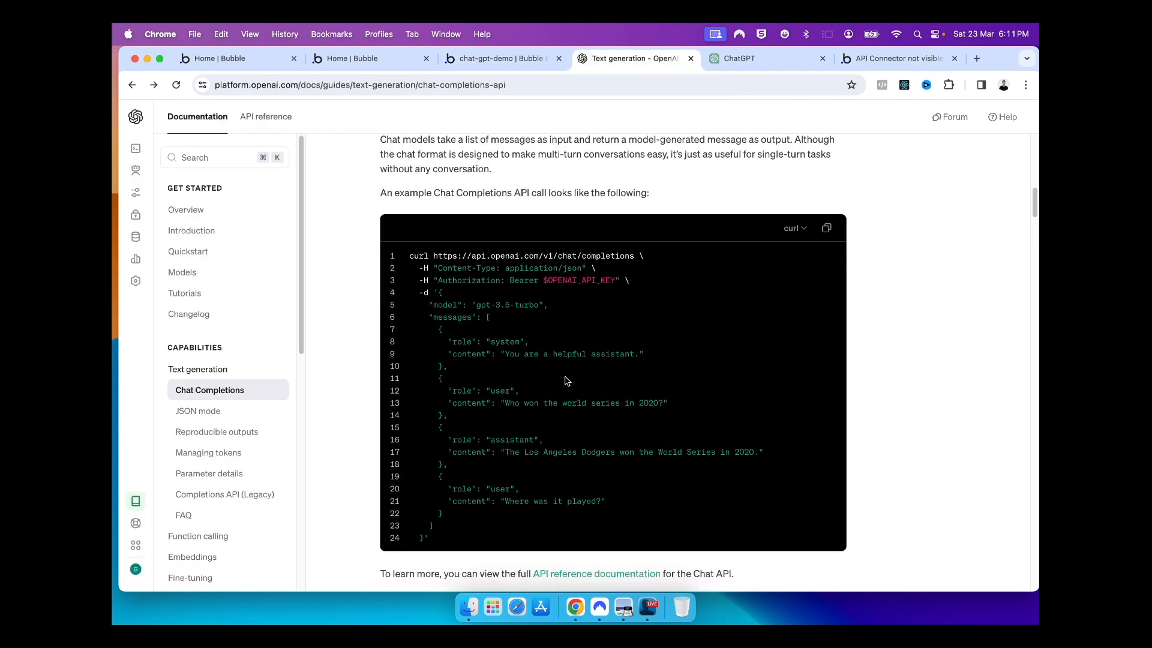
left_click_drag(429, 262, 499, 459)
left_click(500, 460)
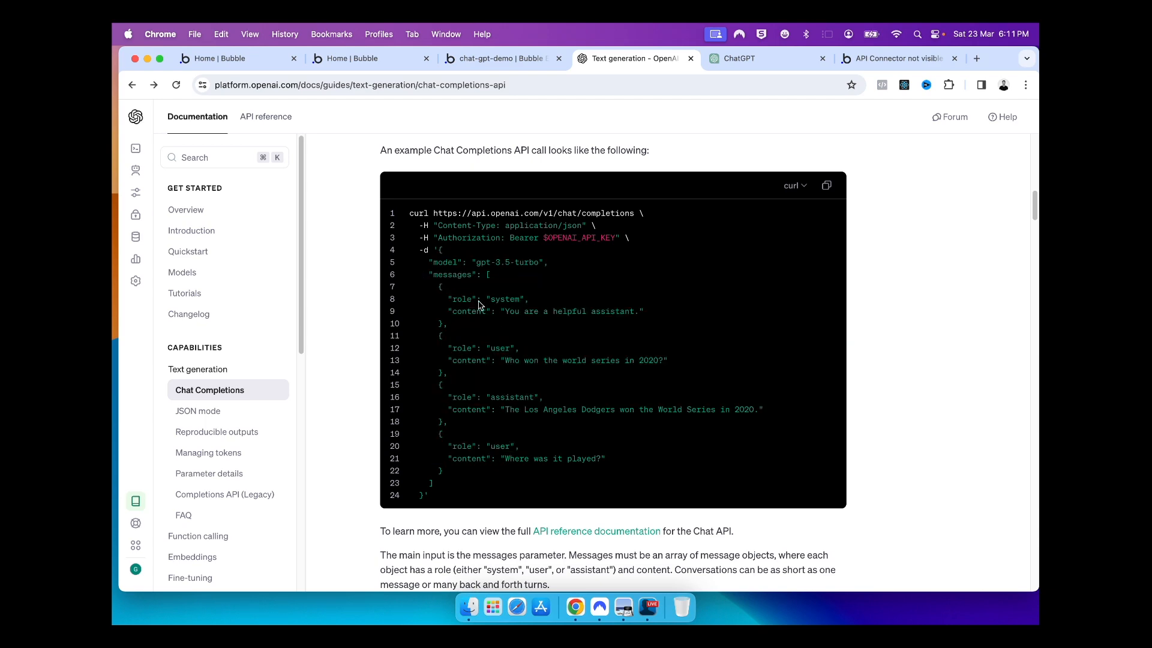
double_click(447, 276)
scroll(505, 308, "down", 5)
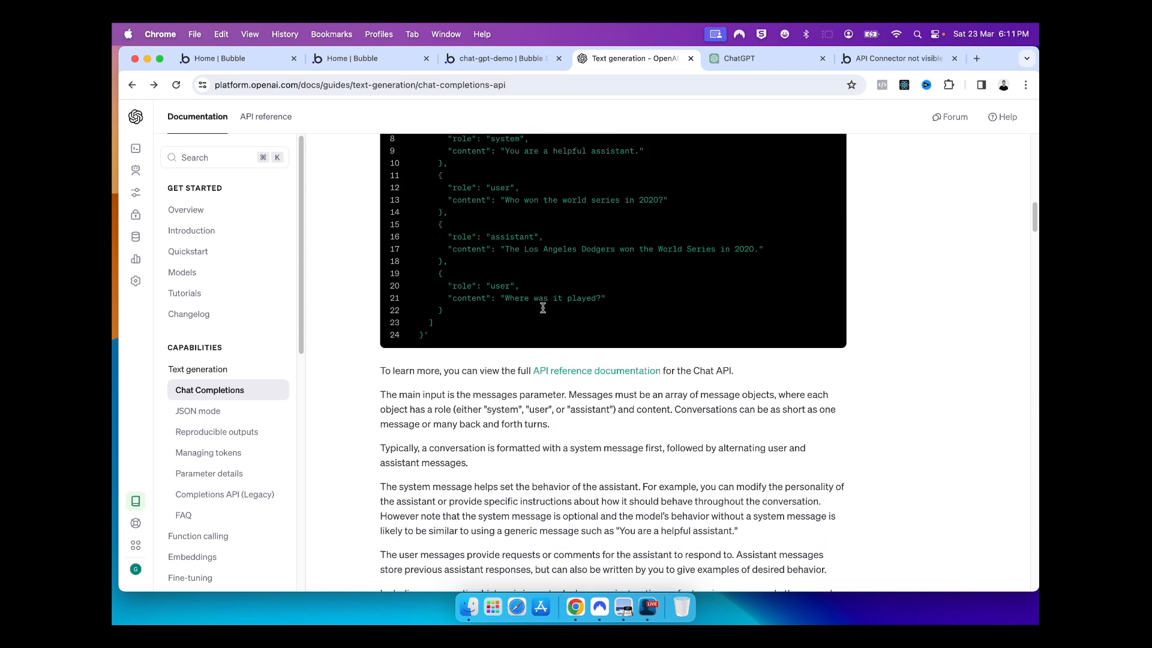
scroll(543, 312, "down", 5)
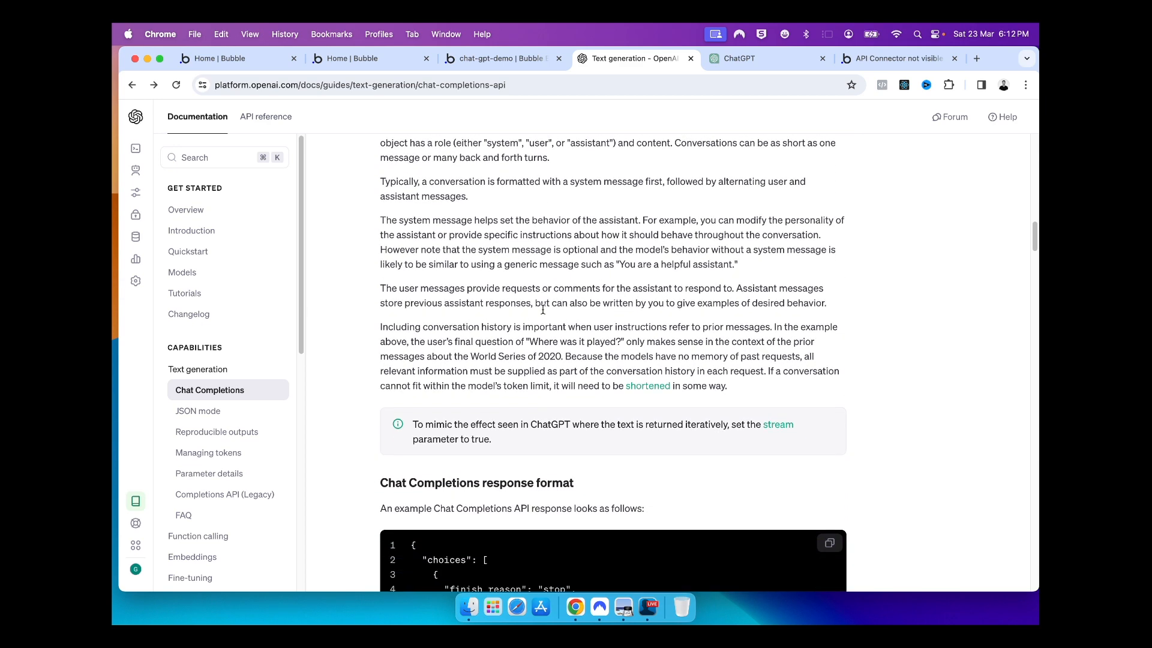
scroll(543, 314, "down", 4)
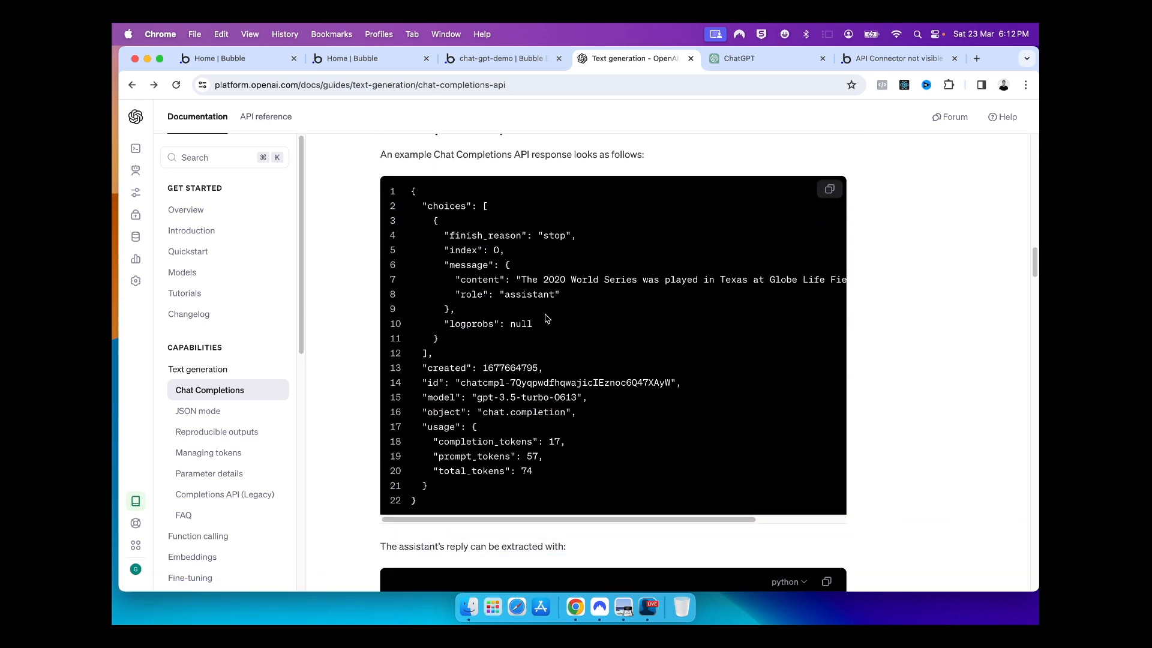
scroll(545, 317, "up", 2)
scroll(546, 318, "down", 1)
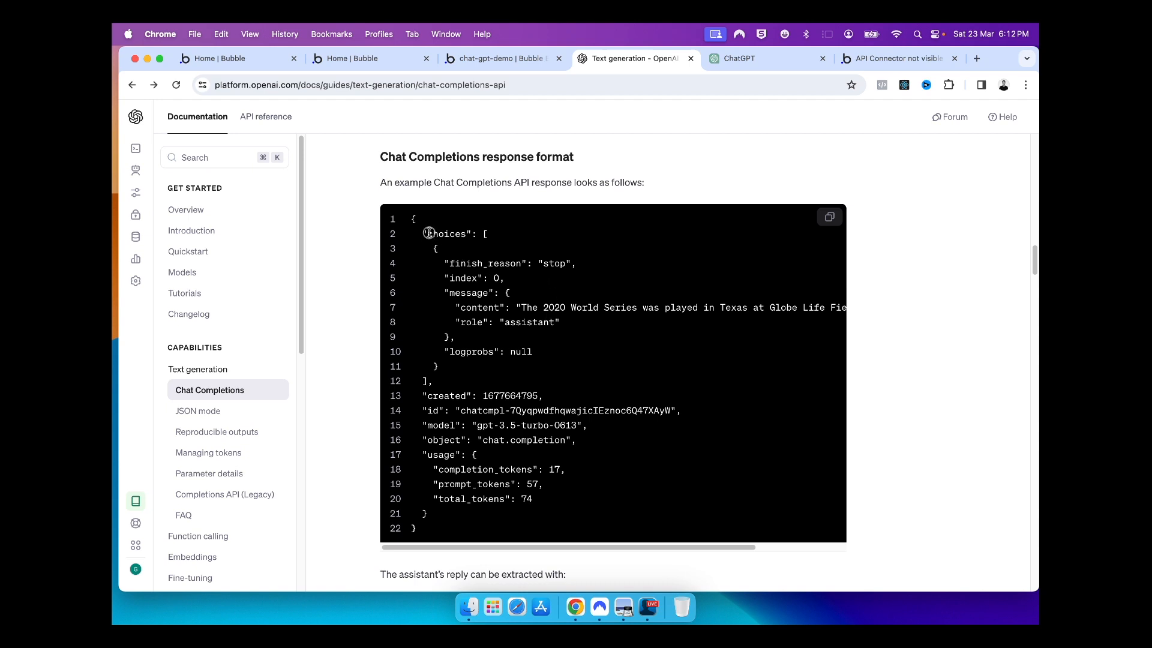
left_click_drag(491, 234, 417, 235)
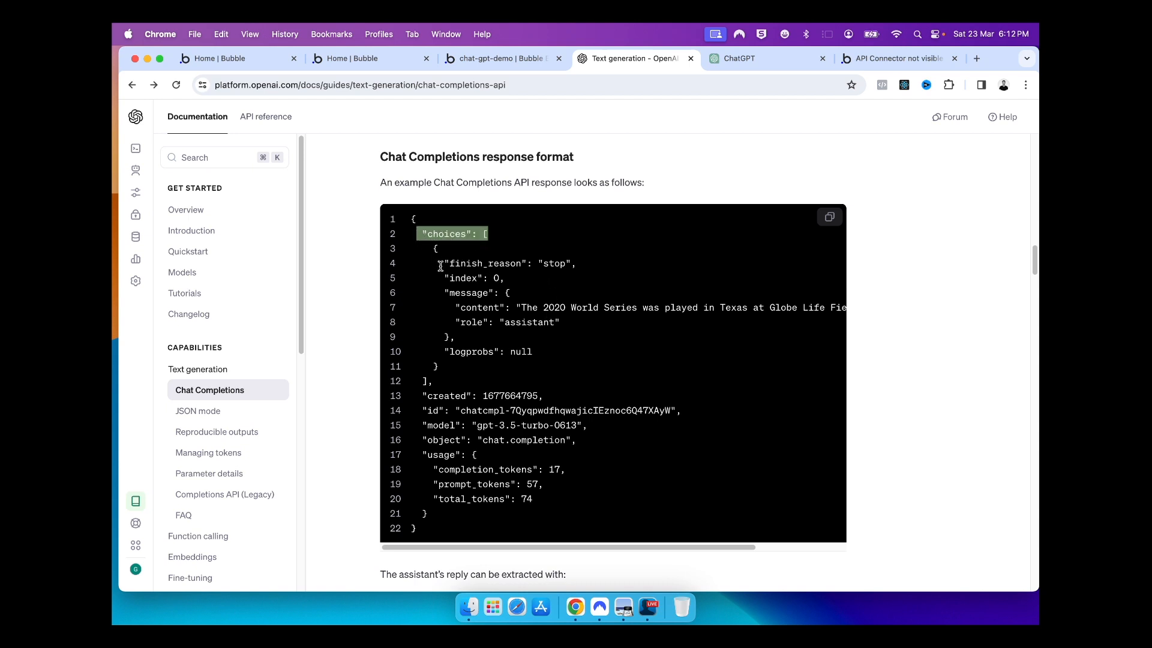
left_click_drag(445, 291, 506, 307)
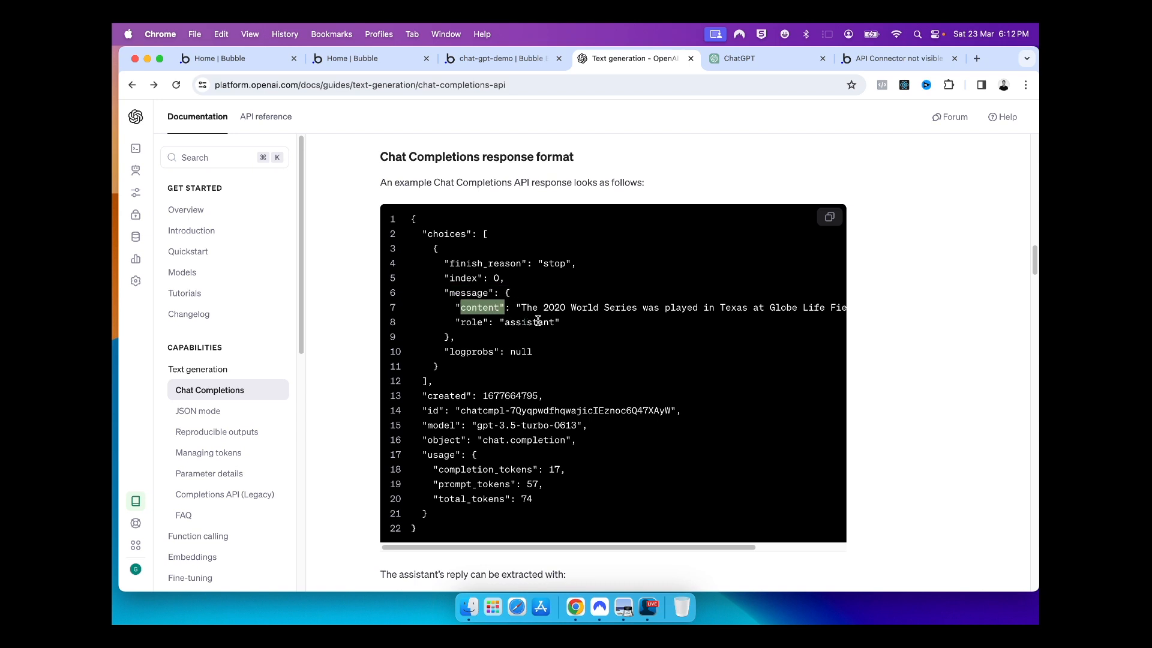
left_click(461, 233)
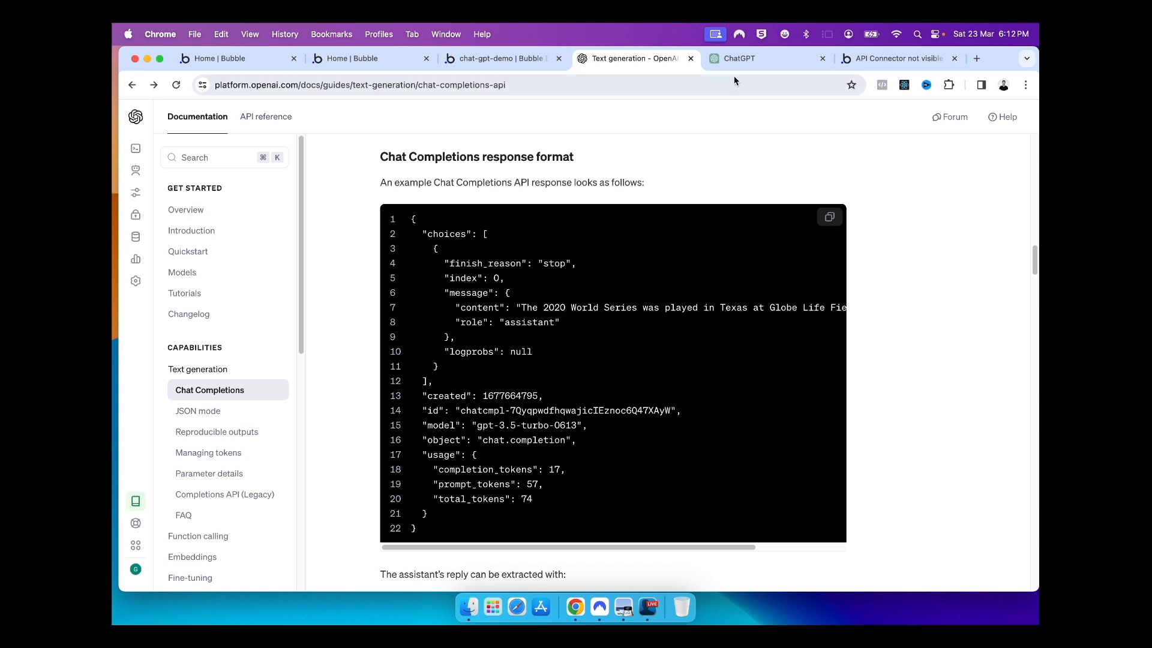
- Return to the Bubble editor and extend the answer_content value with body choices:first item's message content
left_click(495, 62)
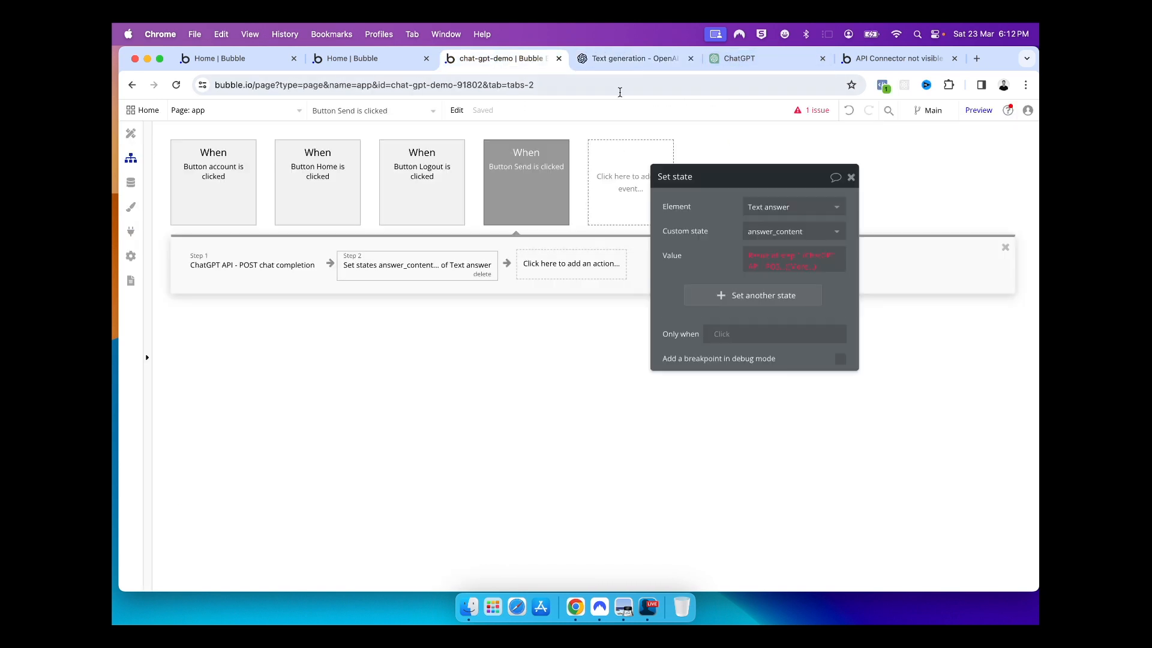
left_click(809, 267)
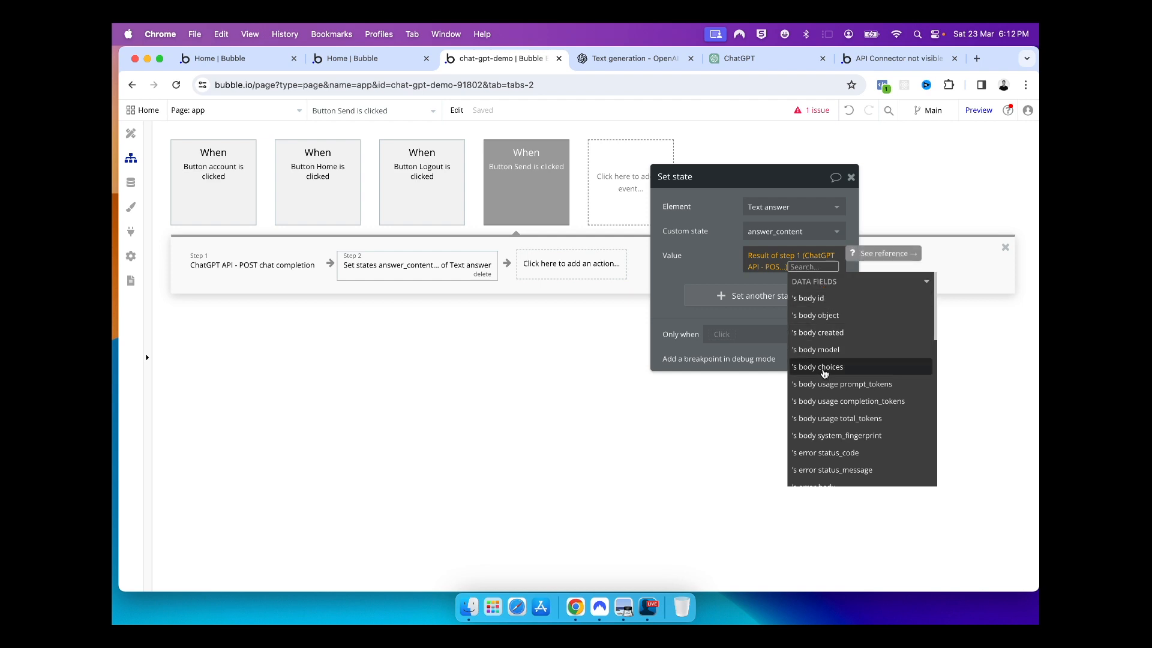
left_click(838, 371)
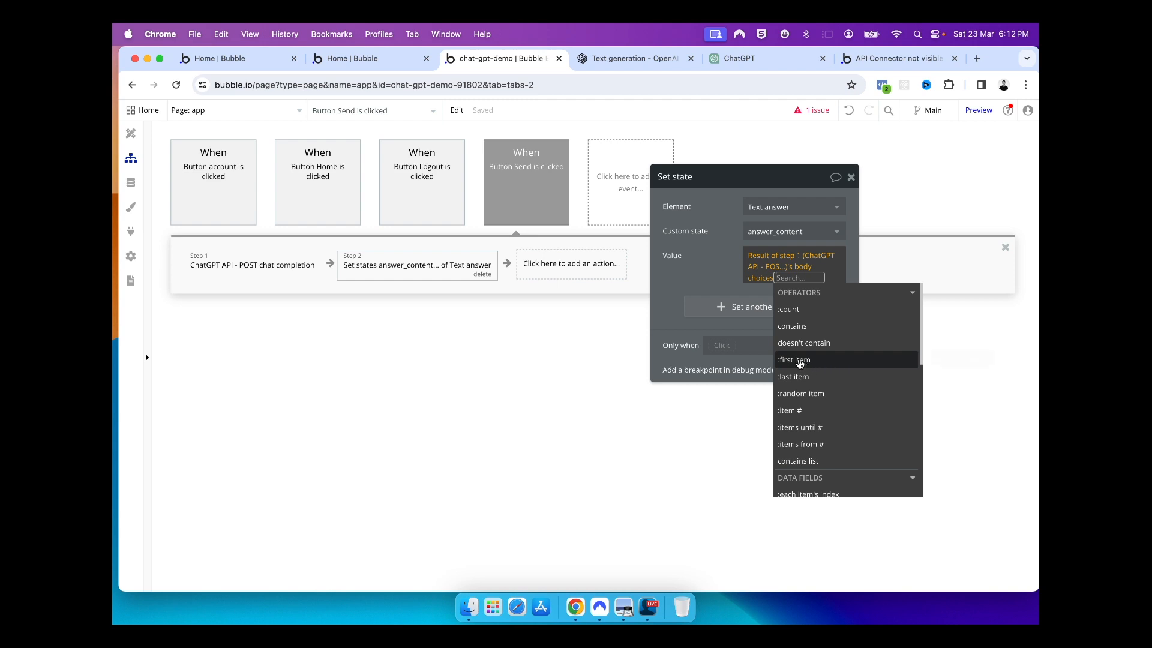
left_click(799, 360)
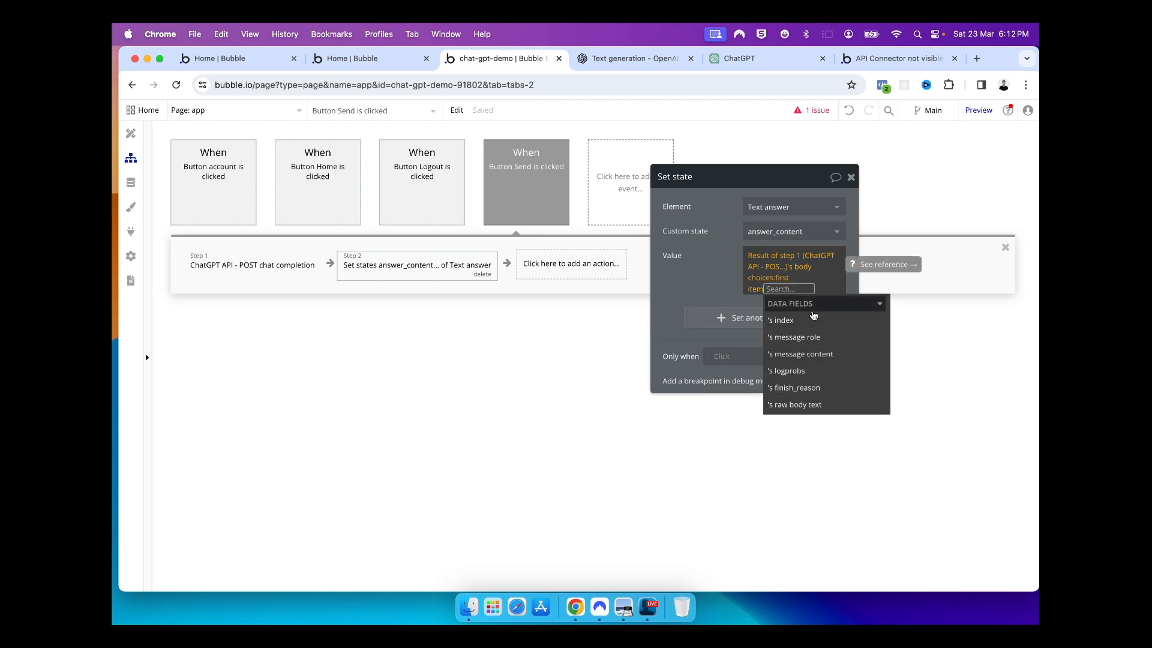
left_click(806, 361)
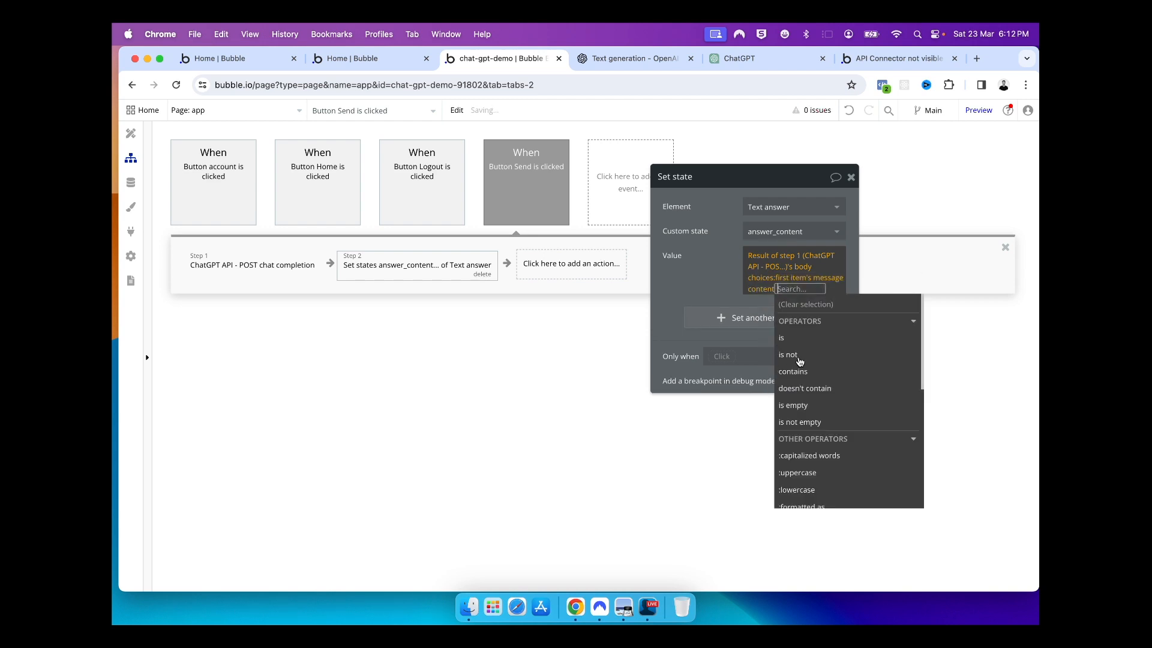
left_click(699, 282)
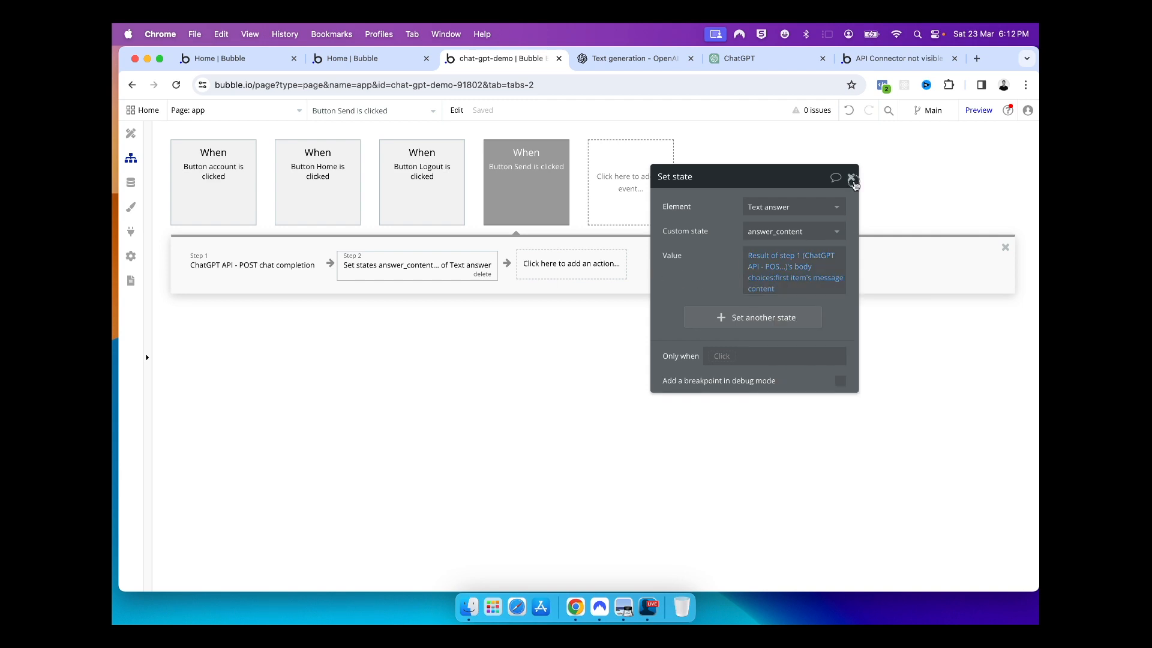
left_click(852, 179)
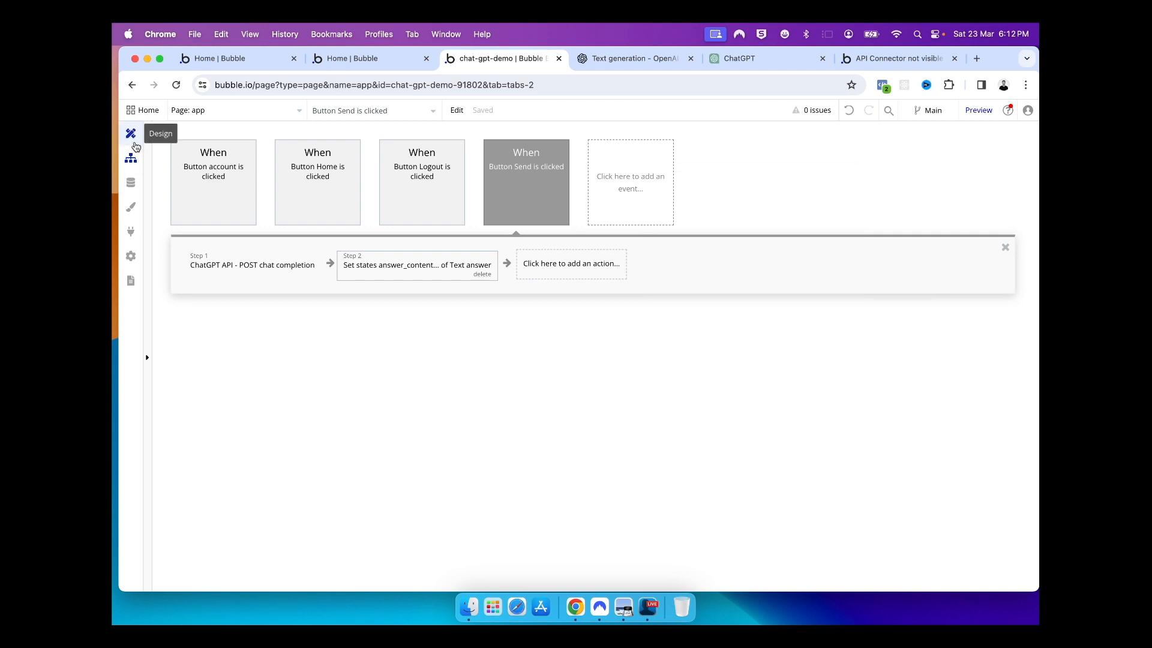
- In the page design, set the Text answer element's content to the dynamic value Text answer's answer_content
left_click(130, 134)
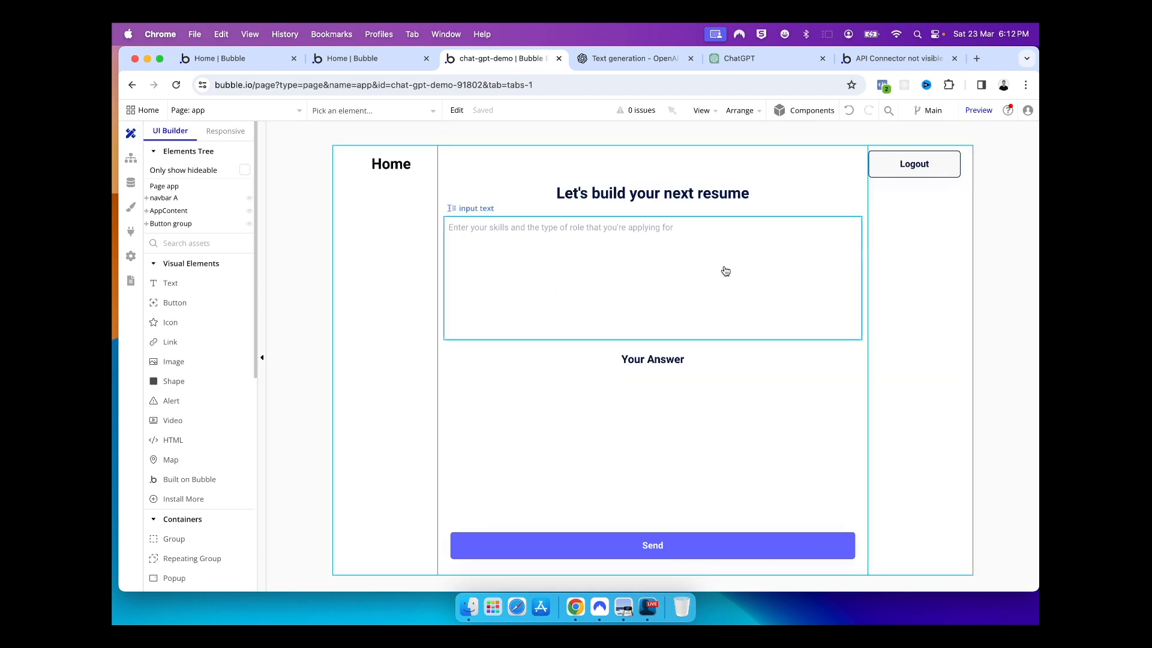
double_click(552, 404)
left_click(728, 231)
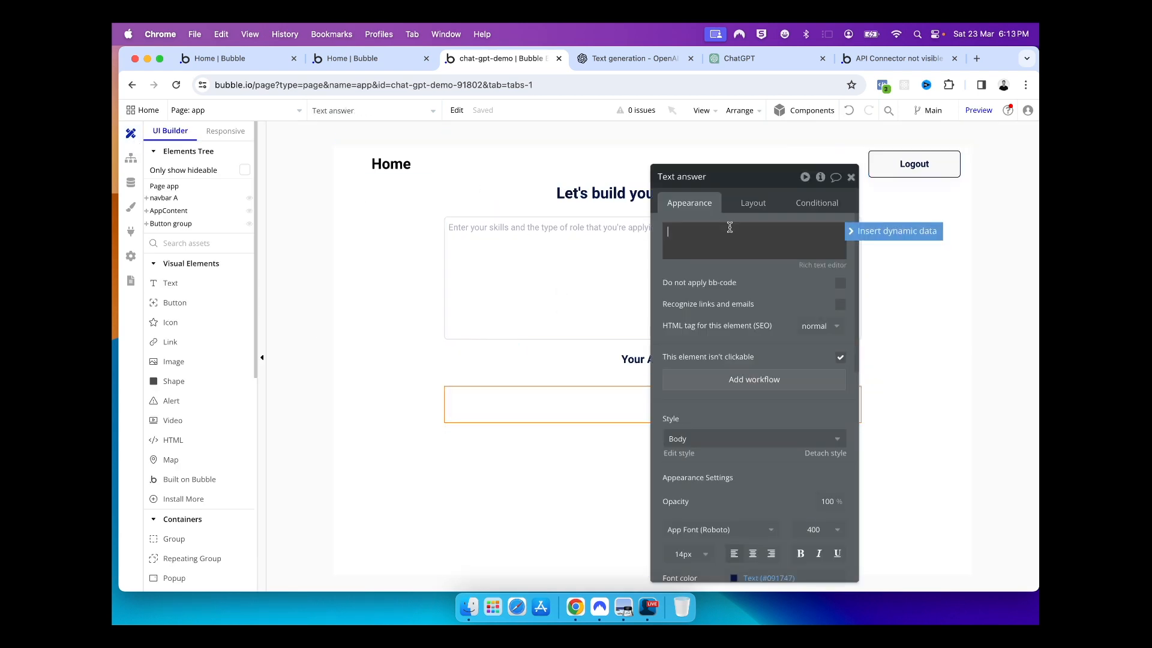
left_click(871, 238)
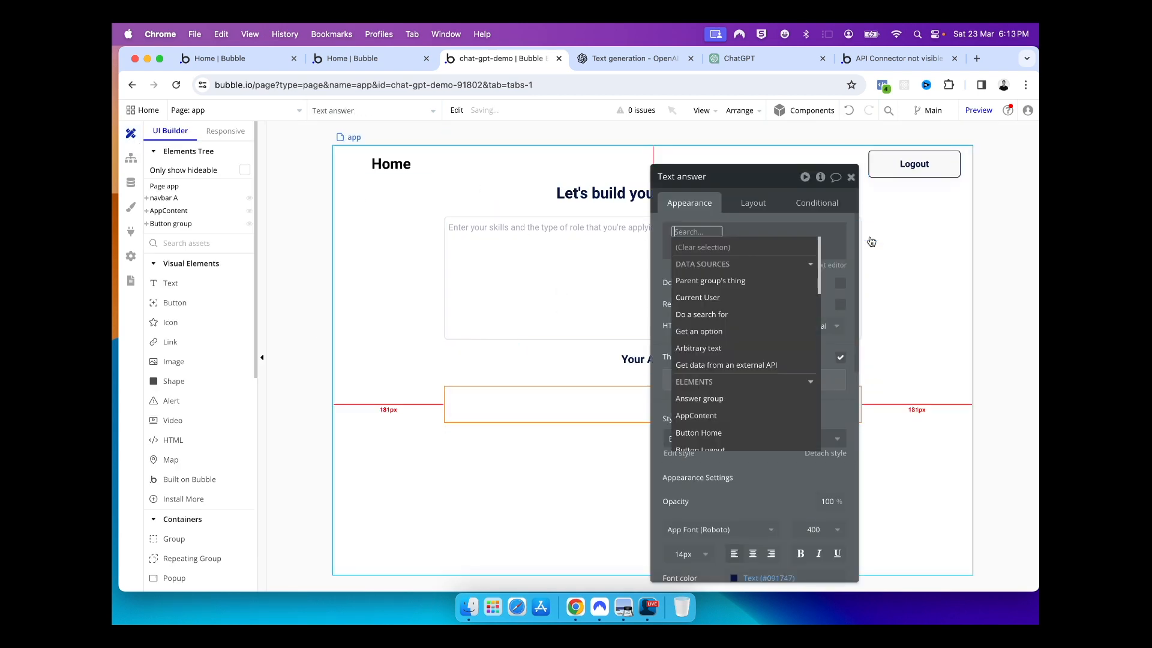
left_click(759, 247)
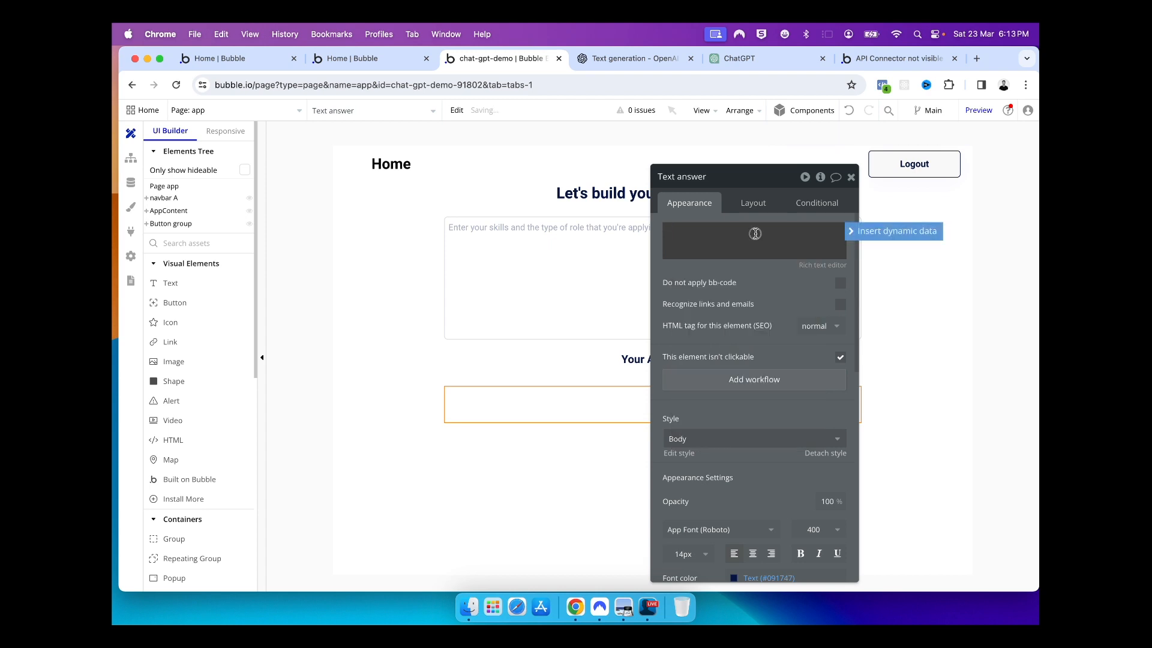
left_click(891, 232)
type("tex")
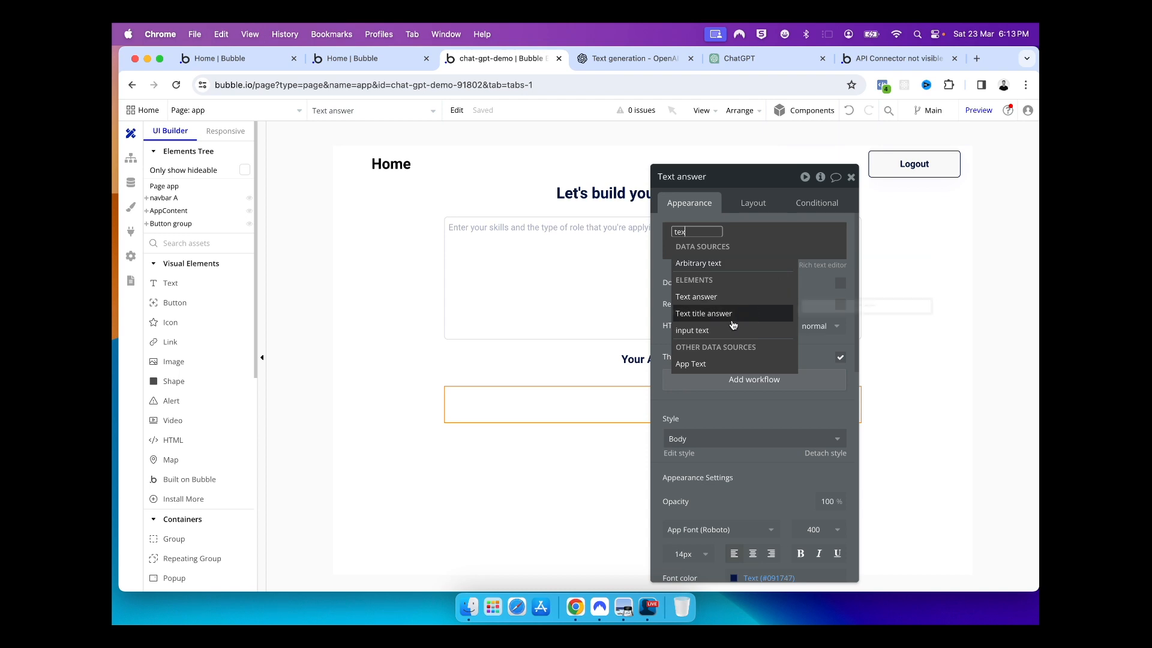
left_click(708, 299)
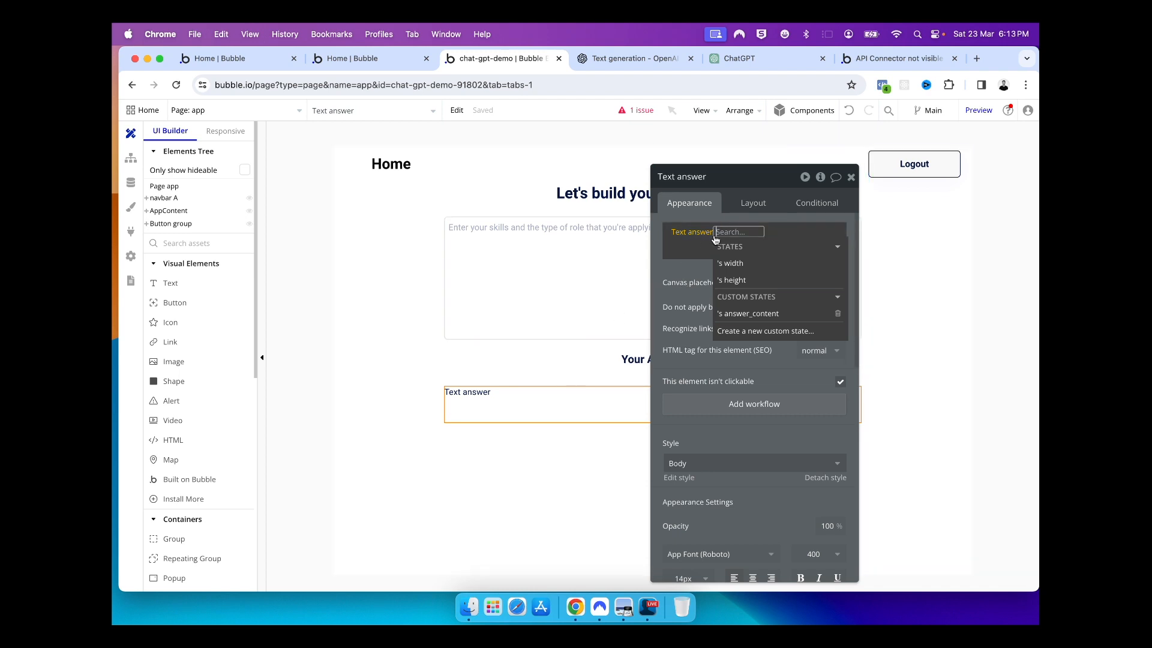
left_click(746, 316)
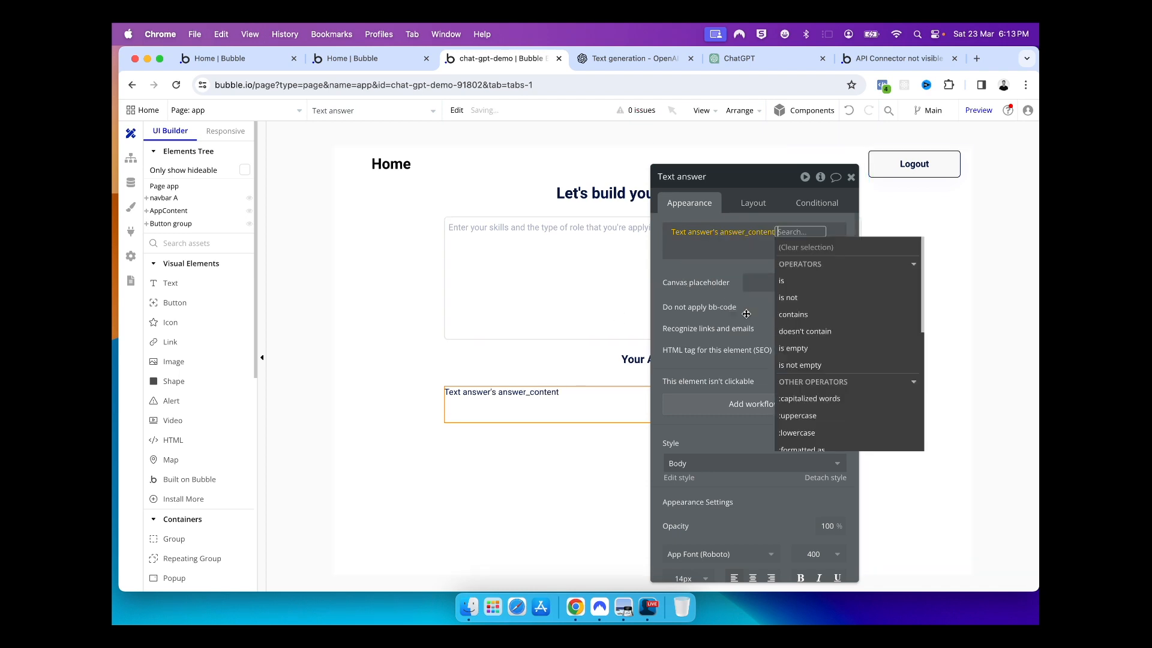
left_click(730, 252)
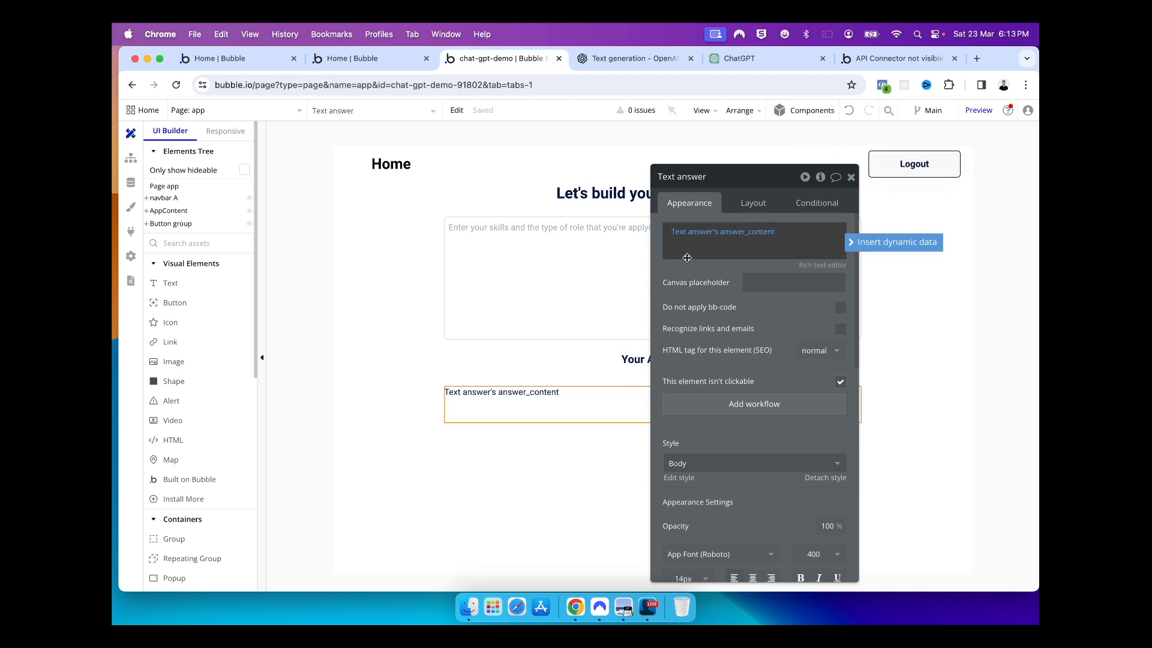
left_click(656, 269)
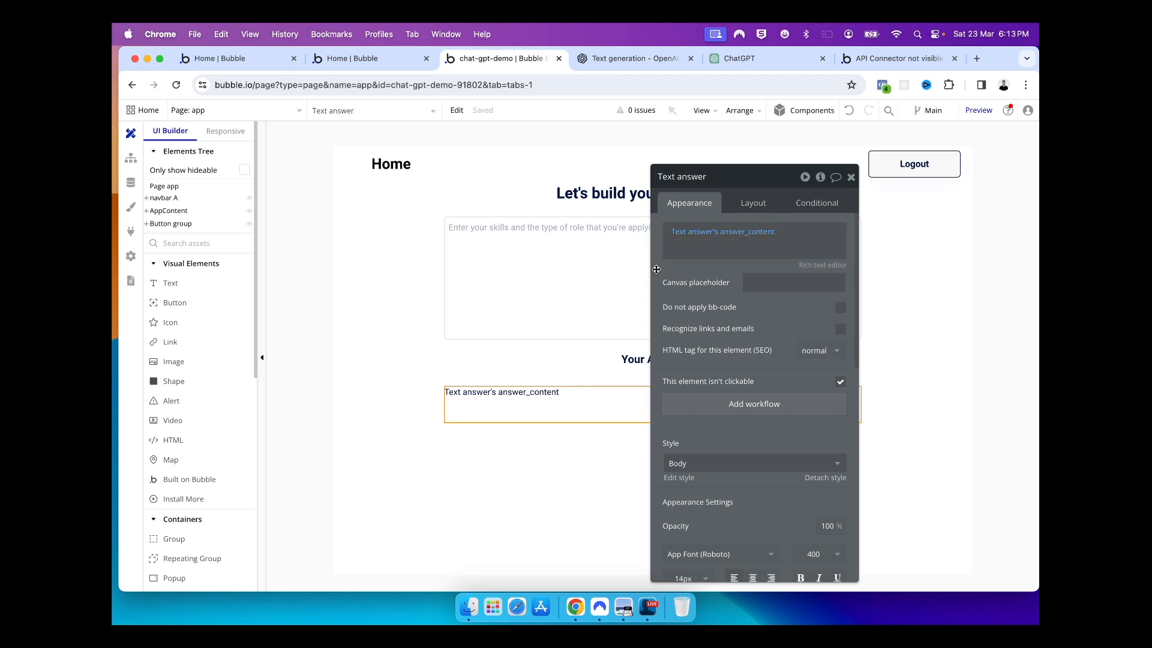
left_click(850, 179)
left_click(772, 352)
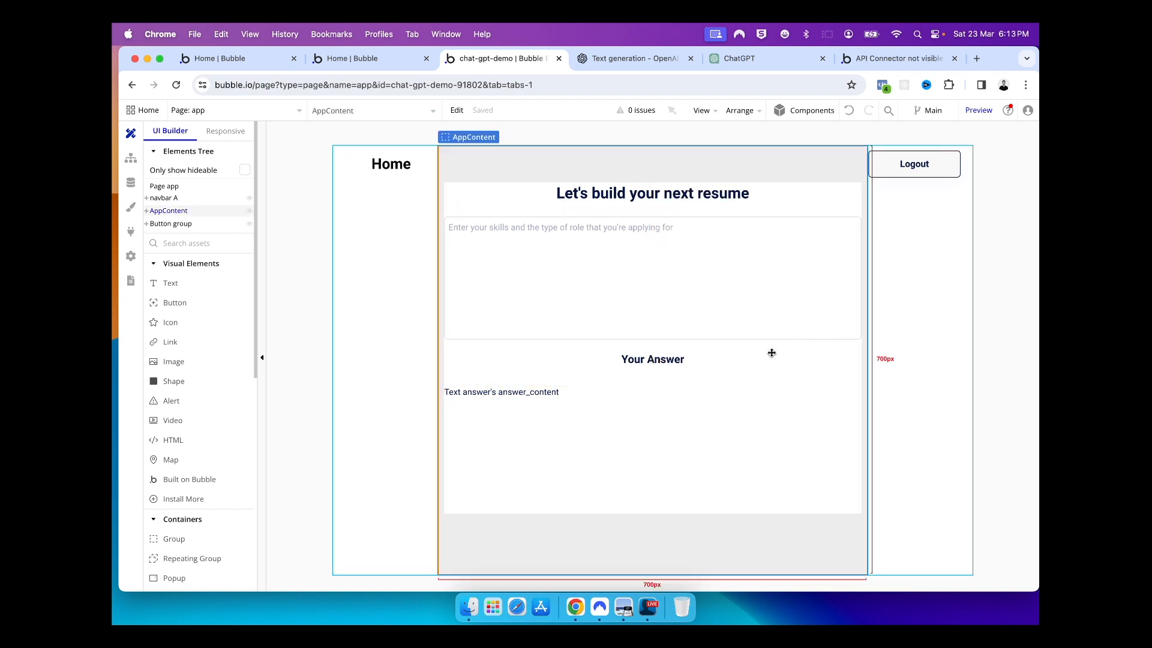
left_click(423, 444)
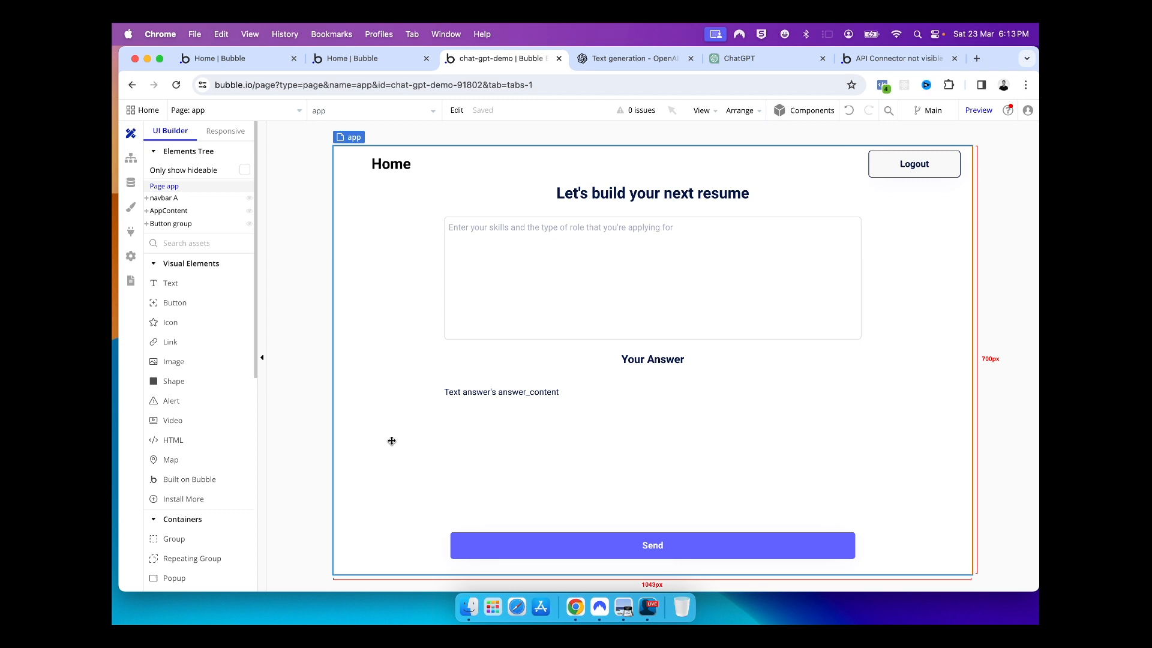
- Preview the app page and disable debugger mode
left_click(987, 111)
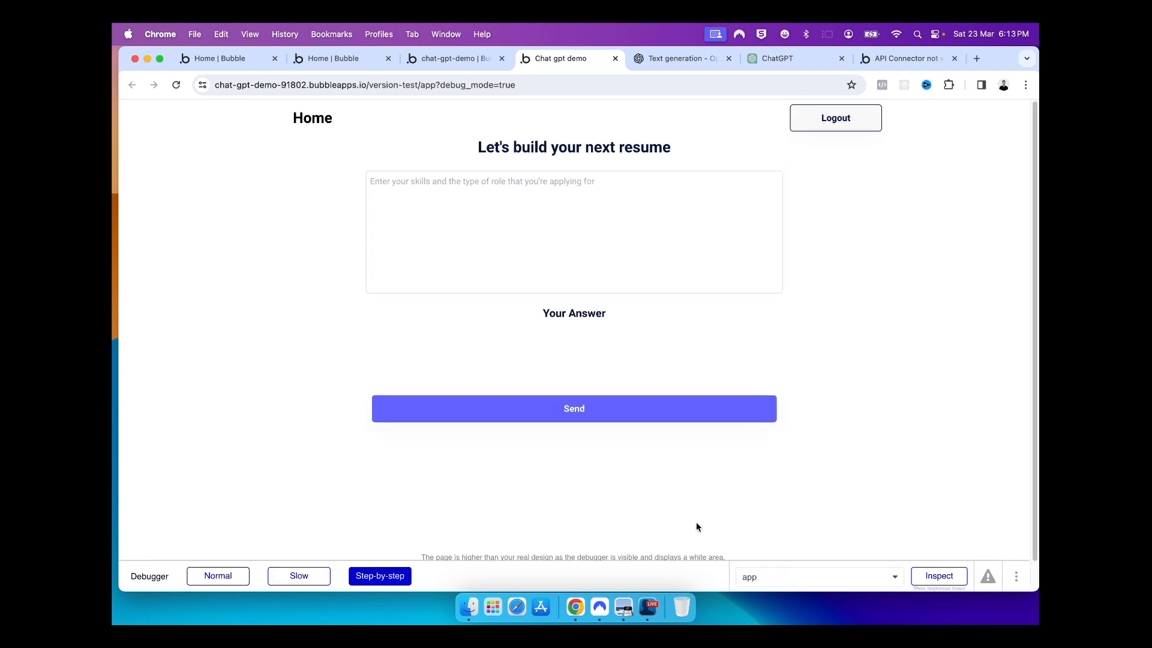
left_click(1021, 578)
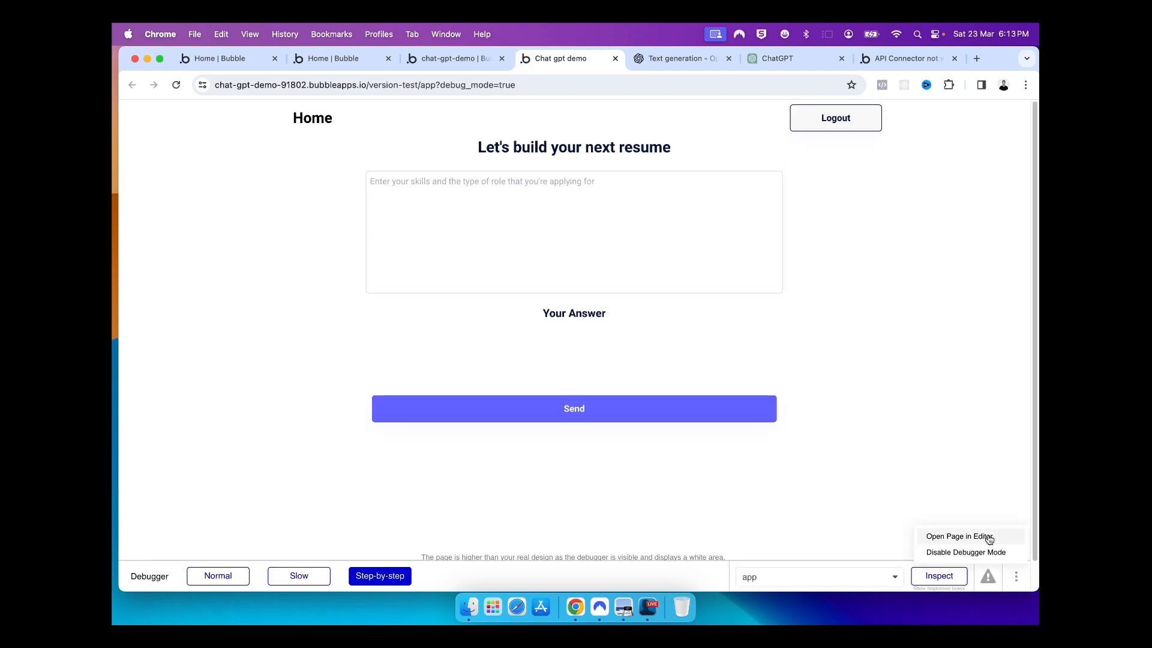
left_click(980, 553)
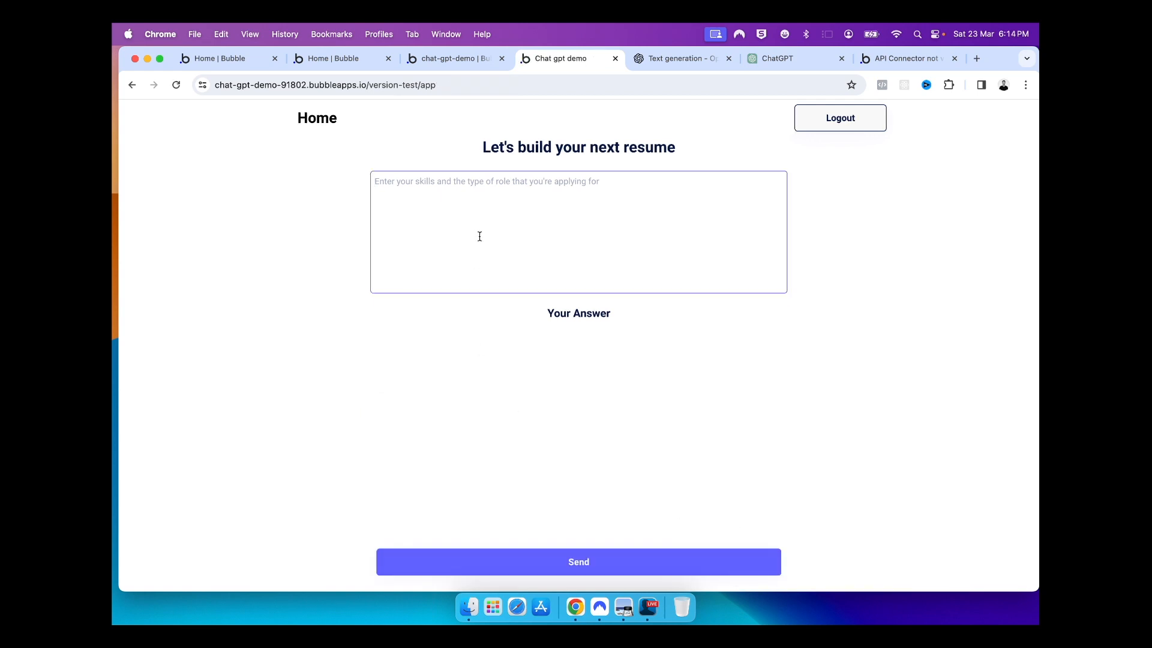
- Send a resume-structure request for a full stack software engineer with 4 years experience, listing the tech stack, fintech and social media focus, and companies A, B, and C
type("I need help to improve my resume, I'm a full stack software engineer with 4 years experience. My")
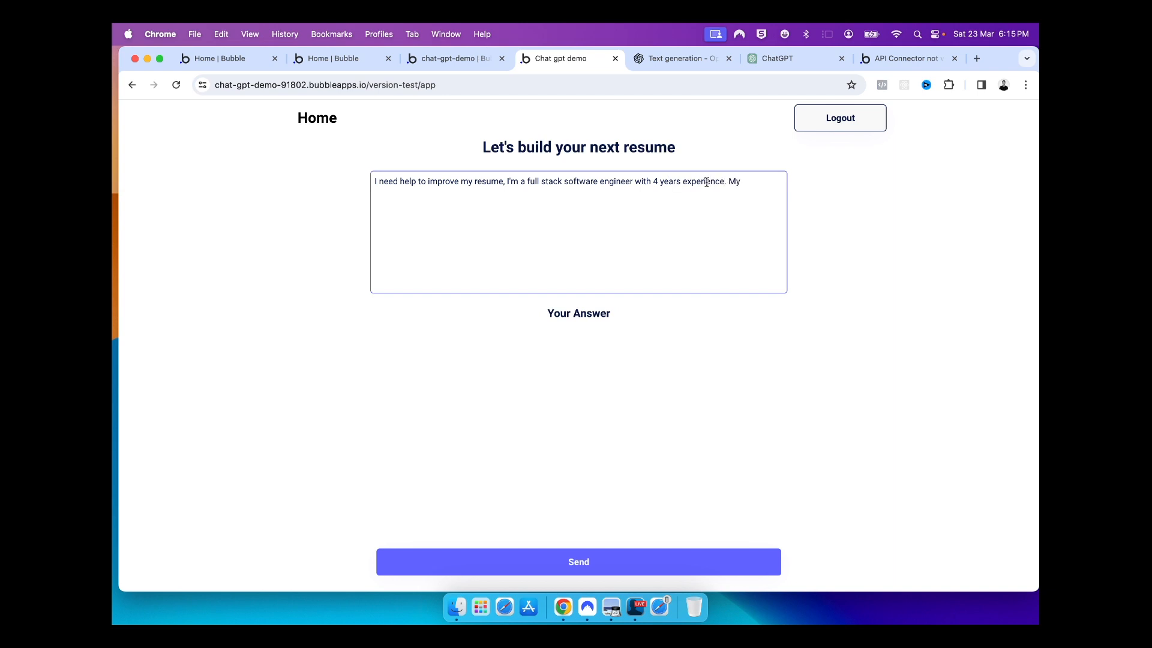
type(" tech stack is teh following: Node Js, typescript, mongodb, supabase, firebase, aws")
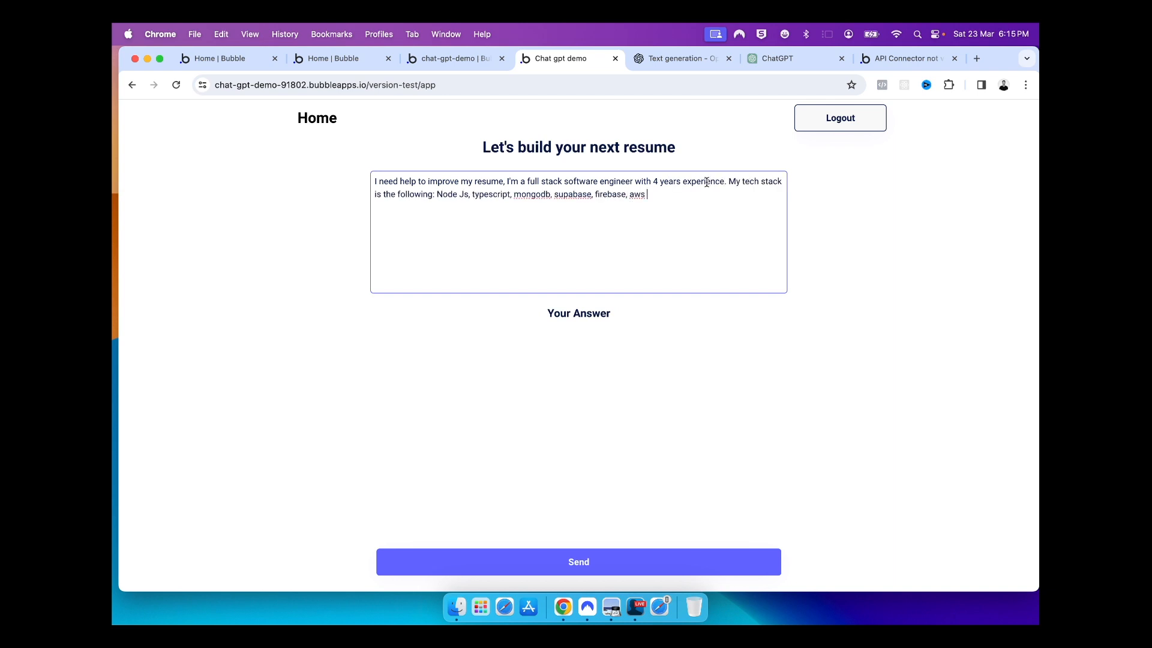
type(", tailwind. I'm interested in intuitive design, and simple interfaces ")
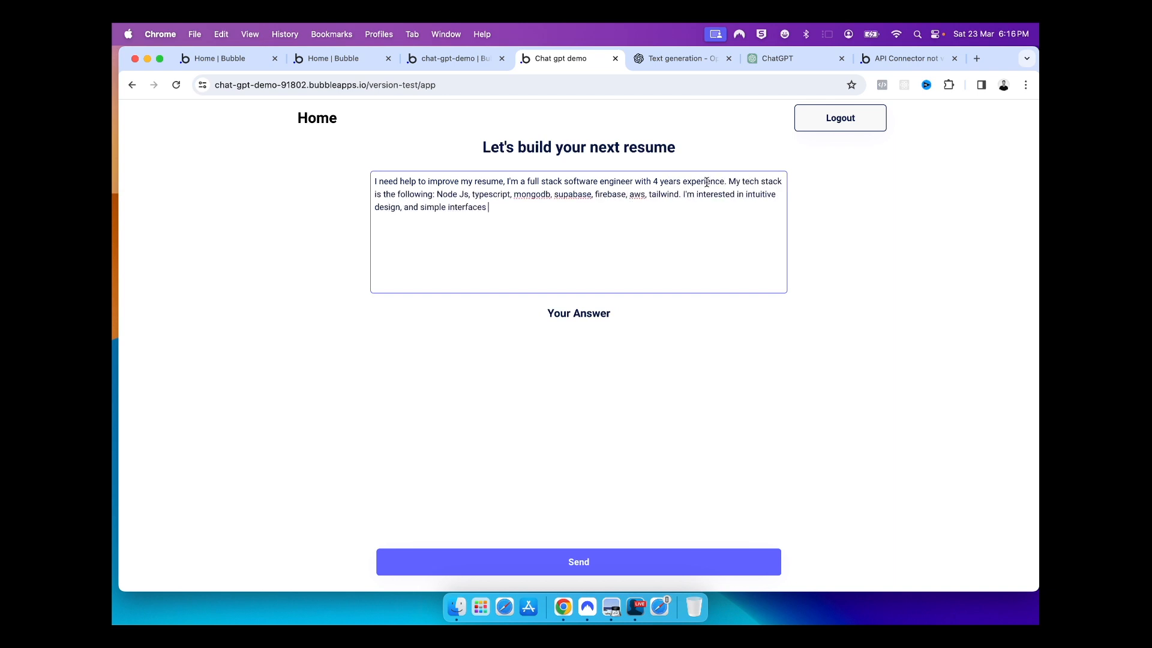
type("with a focus in fintech and social media content editing. Can you suggest a basic structure for my resume? I have worked with 3 different companies so far, list them as company A, B, and C")
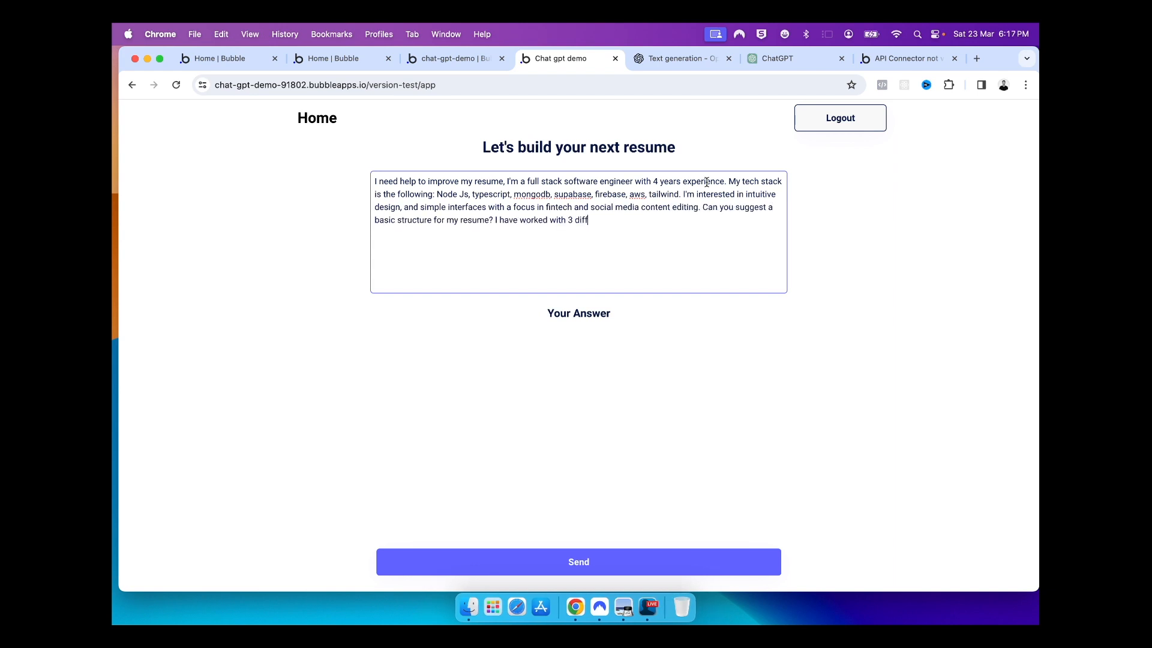
left_click(542, 559)
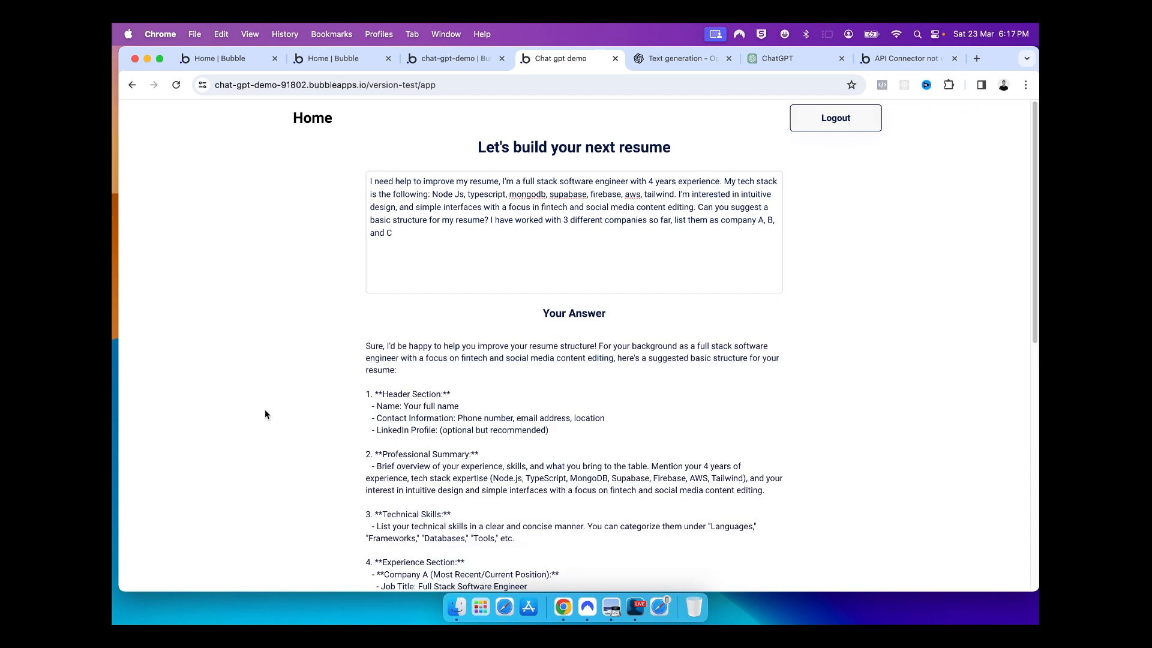
- Read through the whole generated resume structure under Your Answer
scroll(355, 359, "down", 1)
scroll(356, 360, "down", 1)
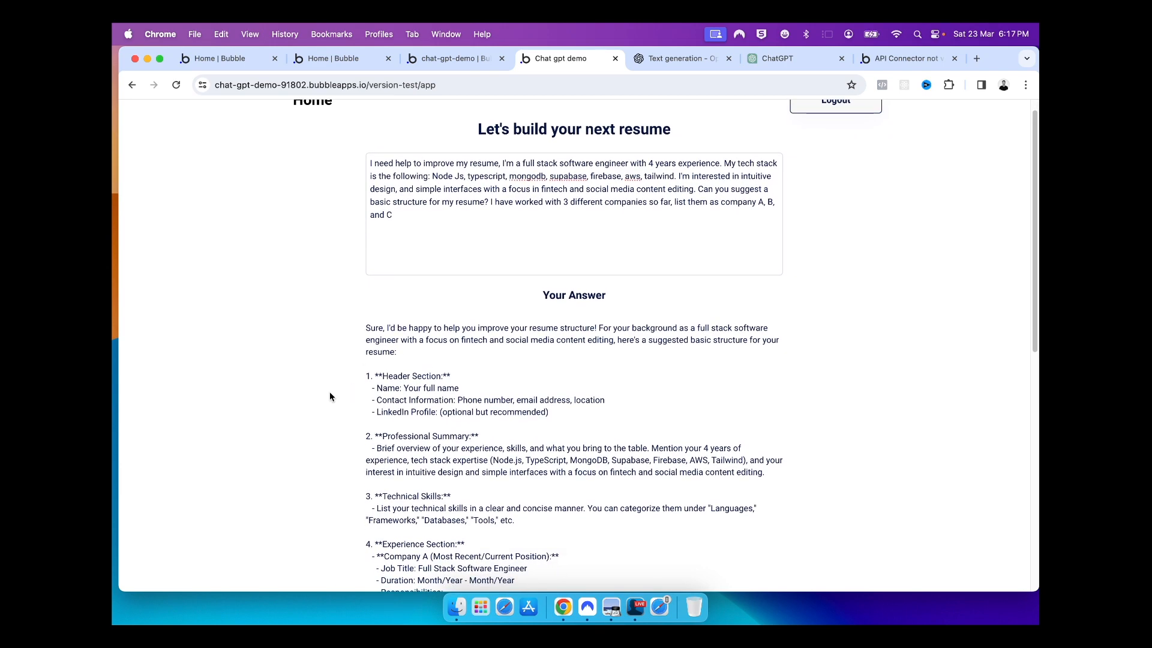
scroll(329, 392, "down", 5)
scroll(346, 352, "down", 5)
scroll(402, 348, "down", 5)
scroll(410, 334, "down", 8)
scroll(701, 496, "up", 20)
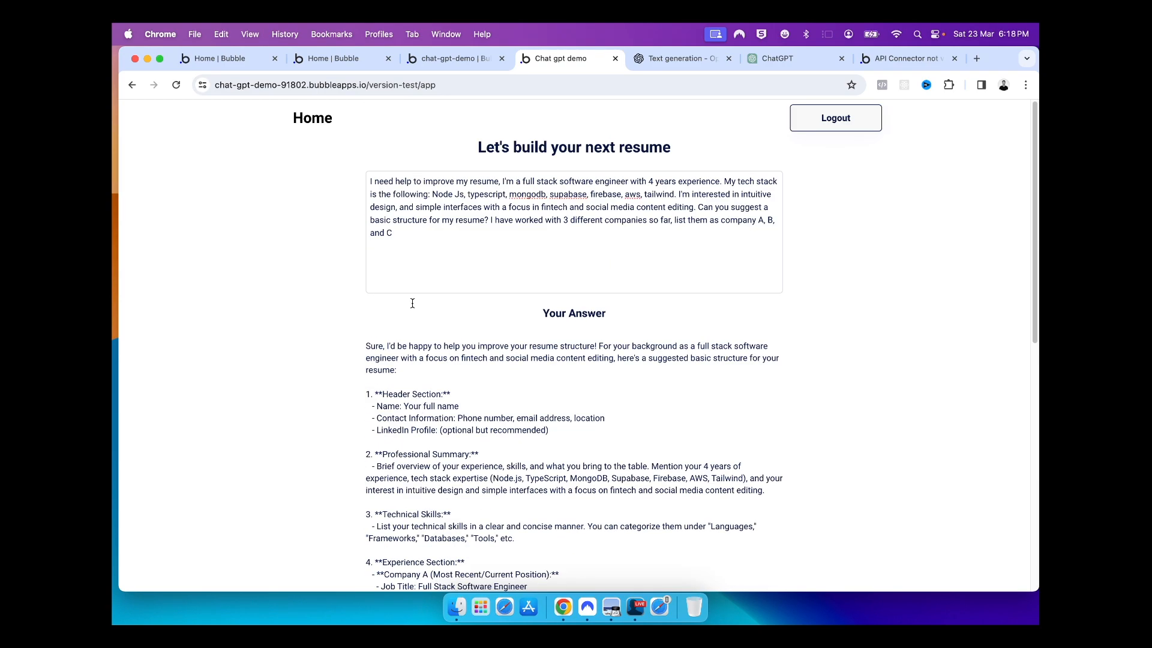
- Replace the prompt with a request to update the resume for a career change from software engineer into product management, and send it
left_click_drag(392, 256, 361, 183)
key("BackSpace")
type("I")
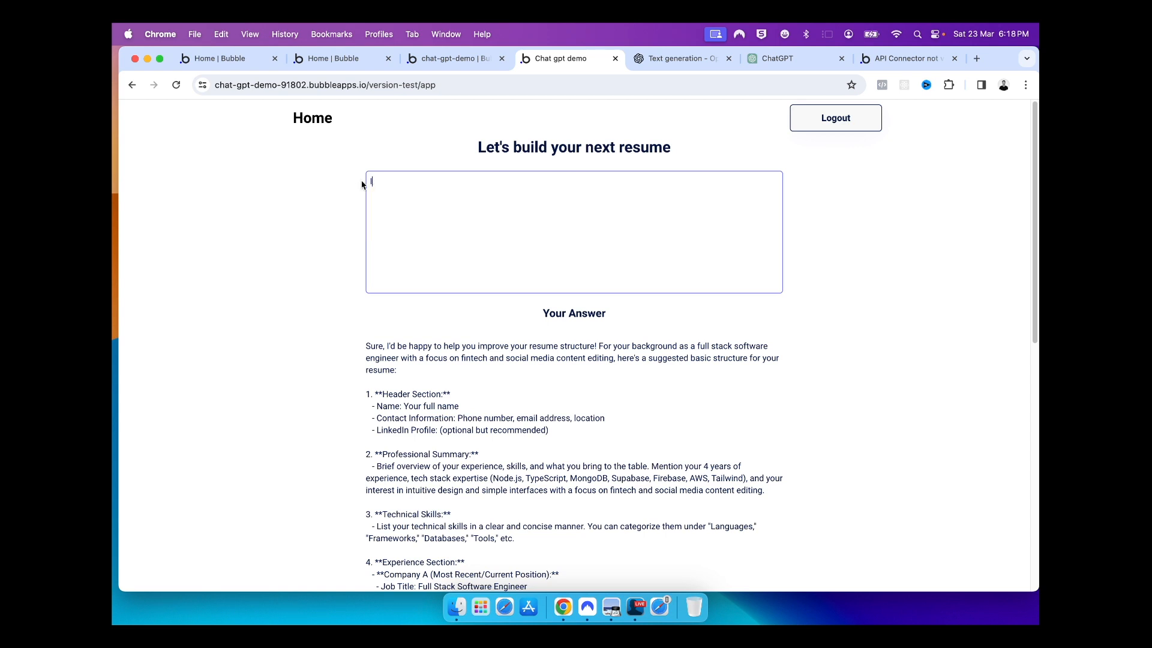
type(" would like to change careers into product management, could you help me update my resume? I was previously a software engineer so I understand a lot of concepts in the product development space.")
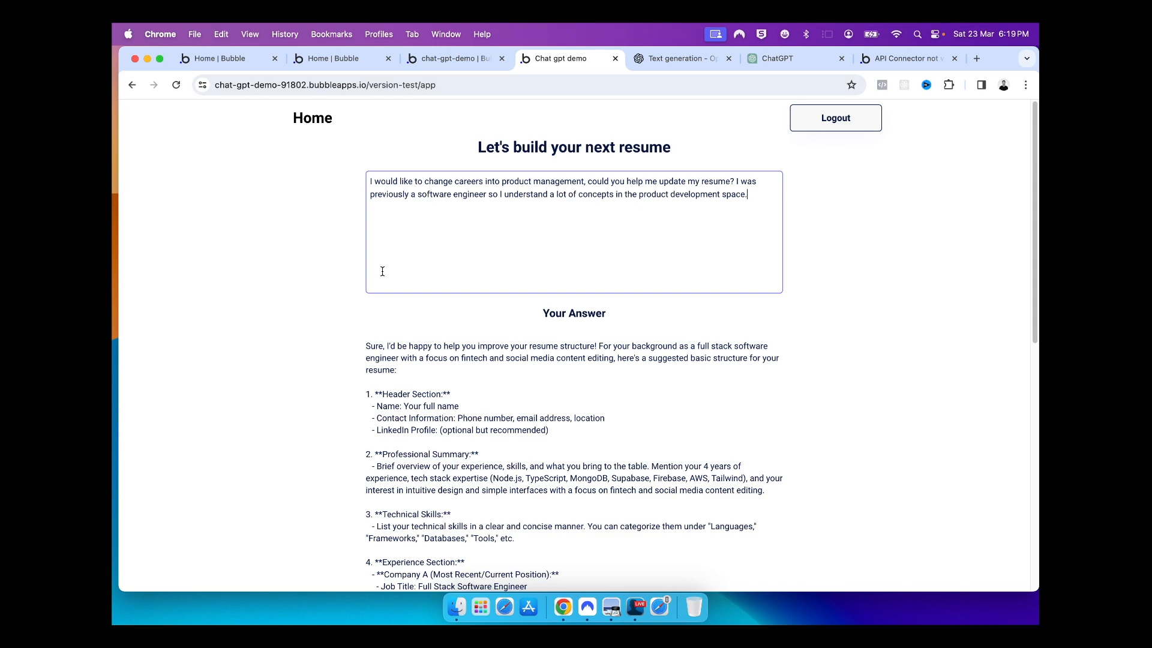
scroll(344, 344, "down", 10)
left_click(506, 567)
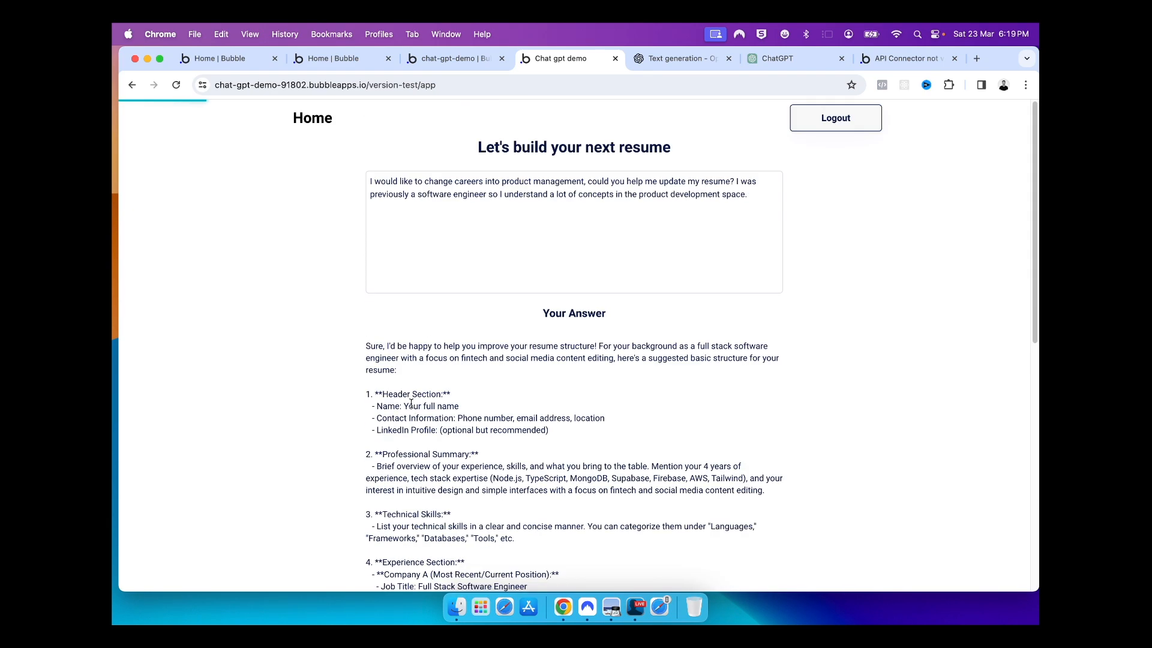